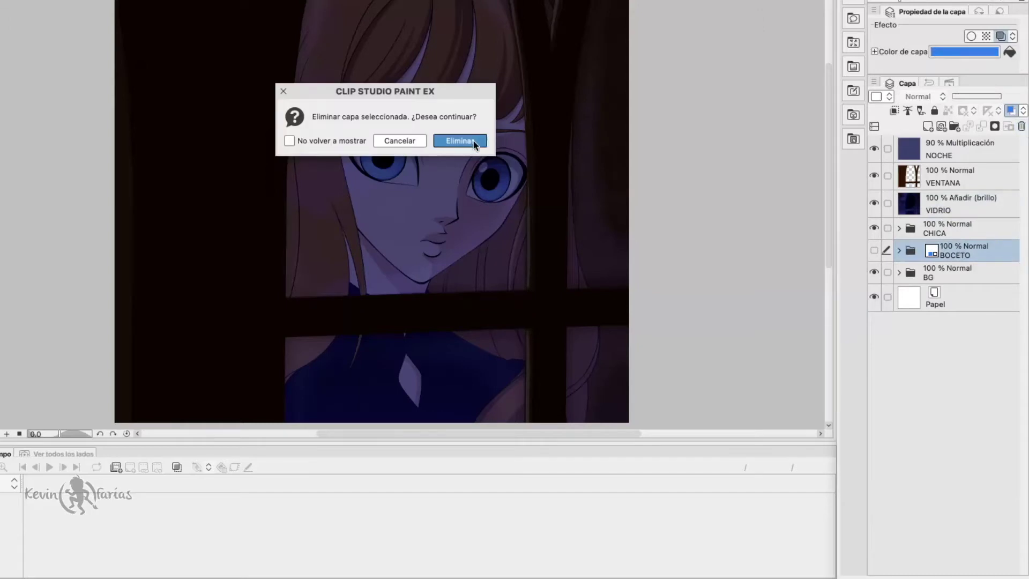
# - Flatten the BG folder into a single layer
pyautogui.rightClick(960, 248)
pyautogui.click(951, 191)
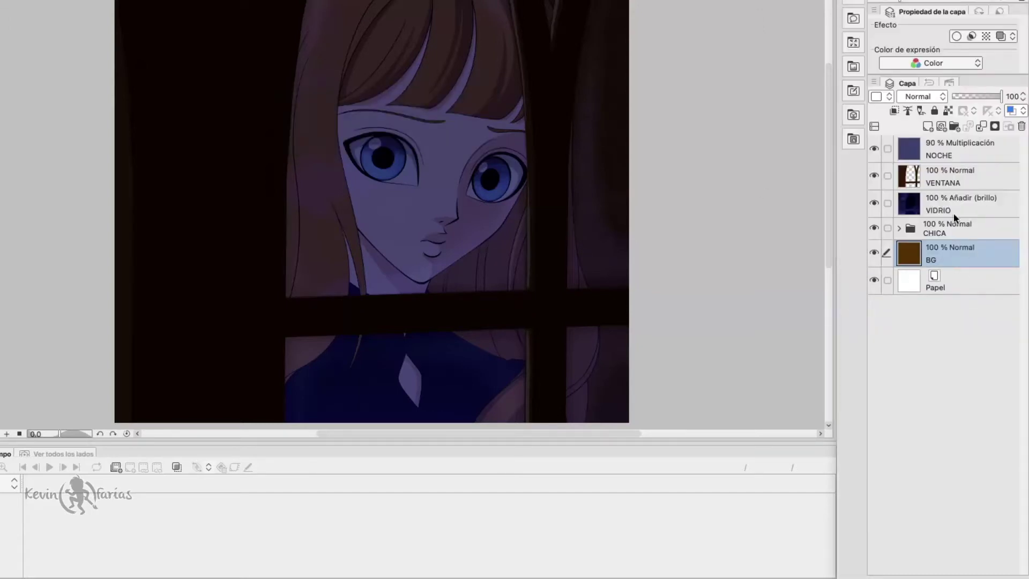
pyautogui.click(911, 375)
pyautogui.click(898, 374)
# - Merge Capa 4 and Capa 6 into one layer named COLOR
pyautogui.click(960, 508)
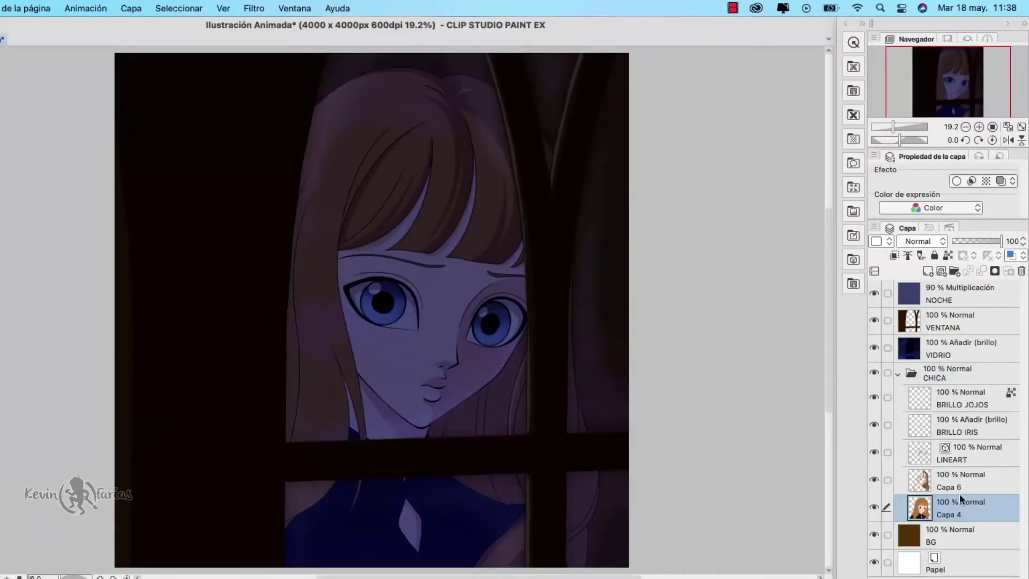
pyautogui.keyDown('shift'); pyautogui.click(960, 475); pyautogui.keyUp('shift')
pyautogui.rightClick(960, 474)
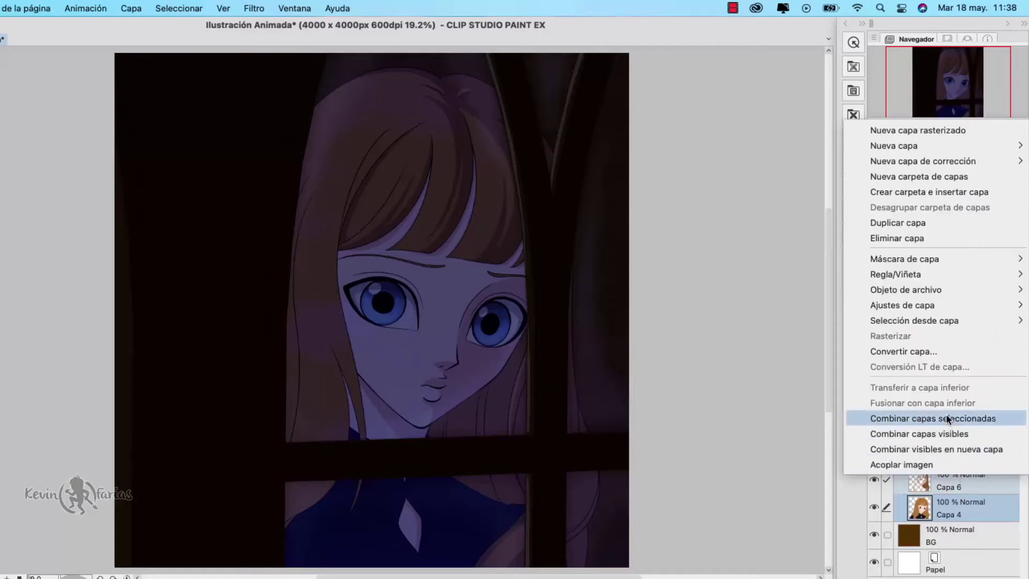
pyautogui.click(950, 487)
pyautogui.doubleClick(951, 487)
pyautogui.write('CL')
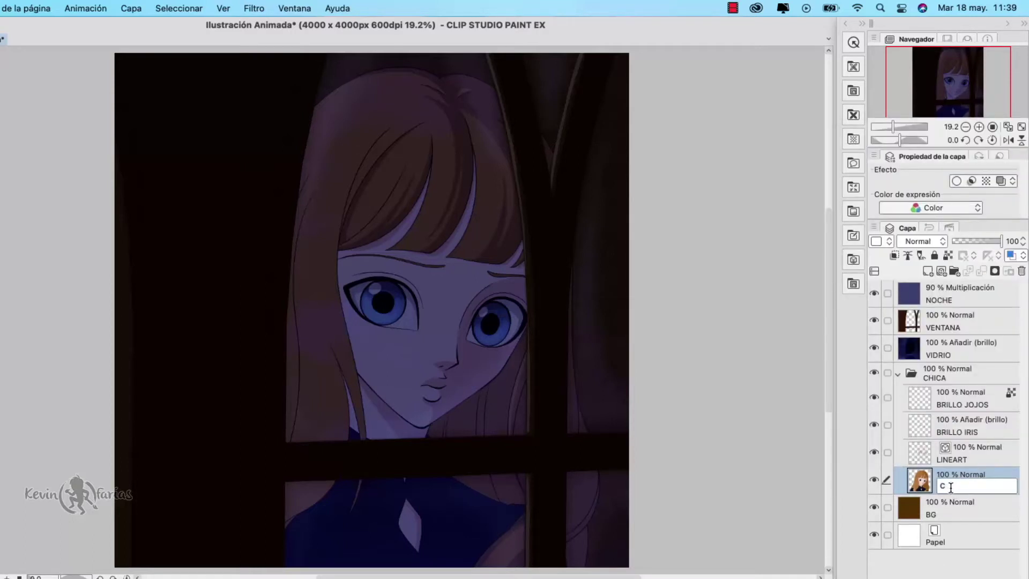
pyautogui.press('Return')
# - Toggle the BRILLO IRIS and BRILLO JOJOS highlights off and on to compare
pyautogui.click(964, 460)
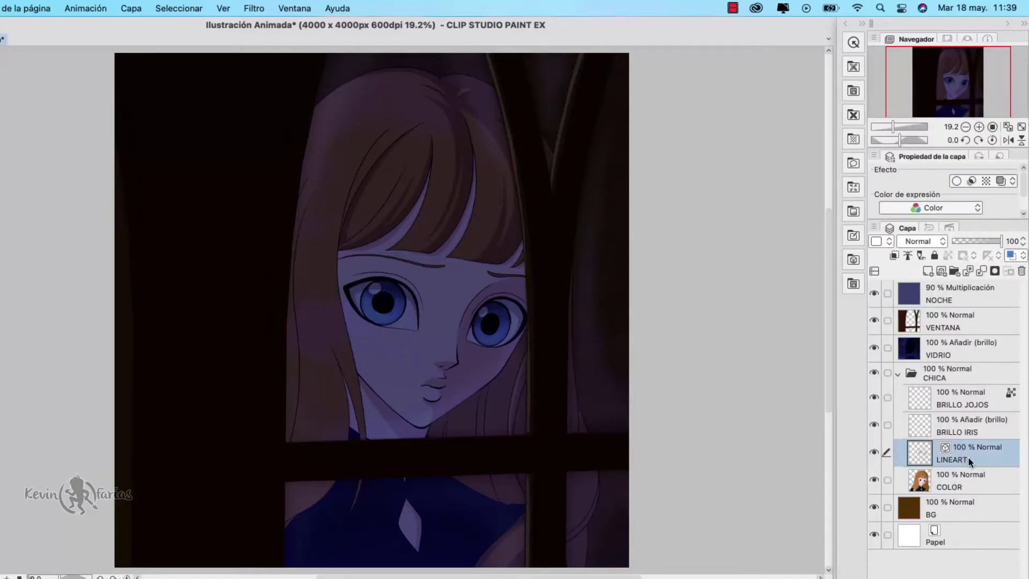
pyautogui.click(875, 425)
pyautogui.click(874, 426)
pyautogui.click(875, 426)
pyautogui.click(874, 426)
pyautogui.click(874, 398)
pyautogui.click(874, 398)
pyautogui.click(874, 397)
pyautogui.click(874, 398)
pyautogui.click(939, 377)
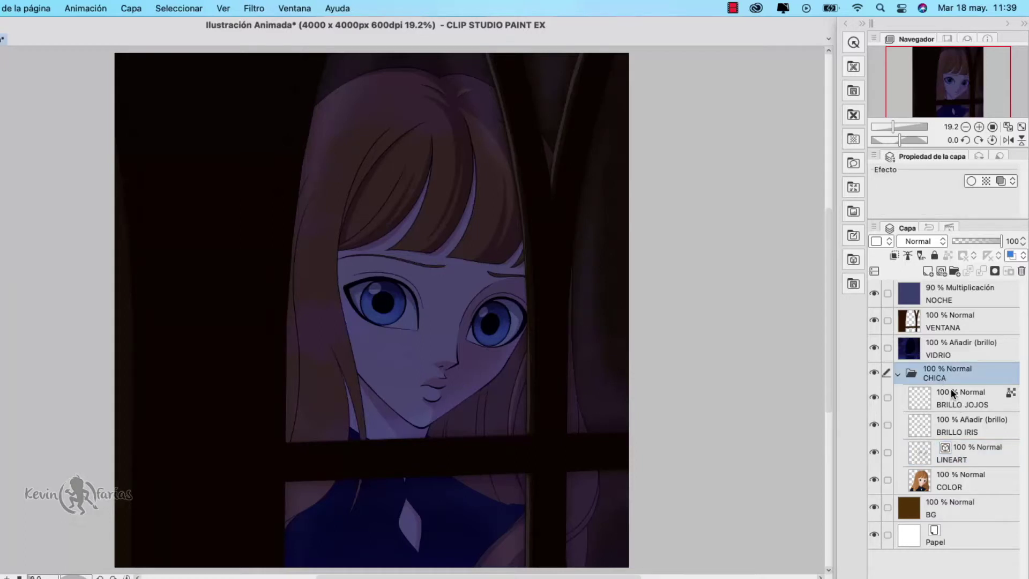
# - Hide the NOCHE, VENTANA, VIDRIO and brown background layers, and select LINEART
pyautogui.click(952, 390)
pyautogui.keyDown('shift'); pyautogui.click(963, 477); pyautogui.keyUp('shift')
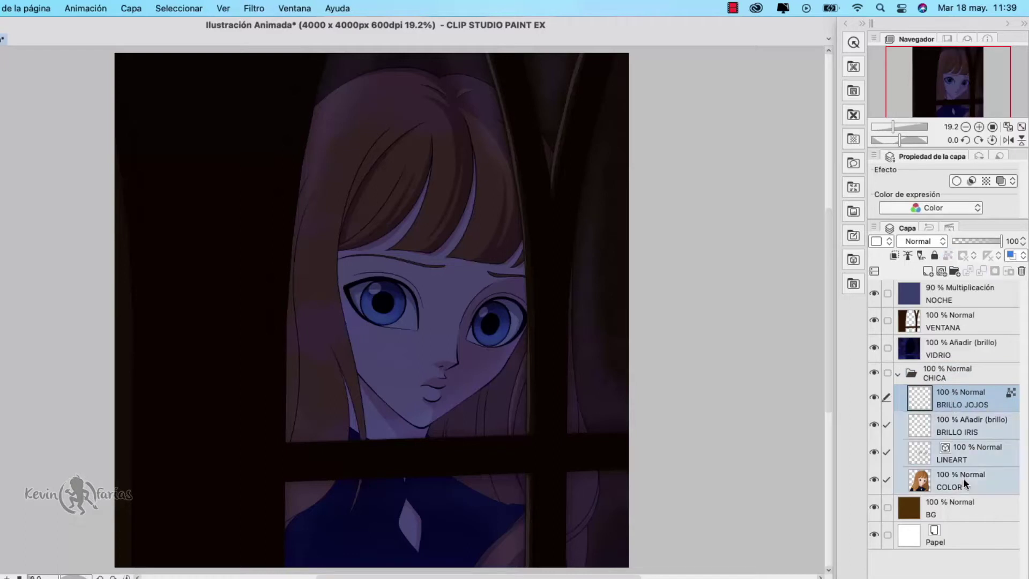
pyautogui.click(963, 402)
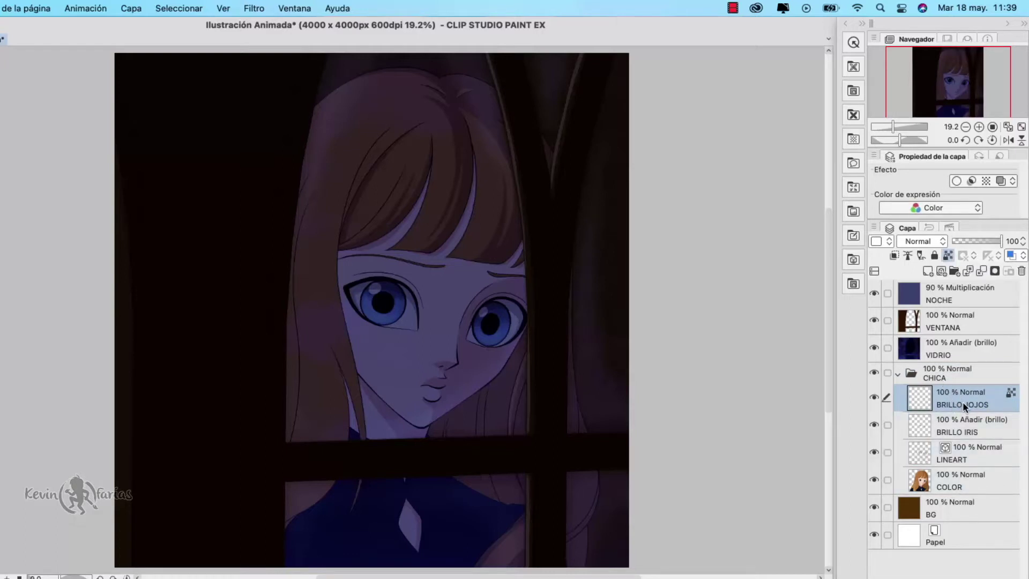
pyautogui.moveTo(874, 348); pyautogui.dragTo(878, 295)
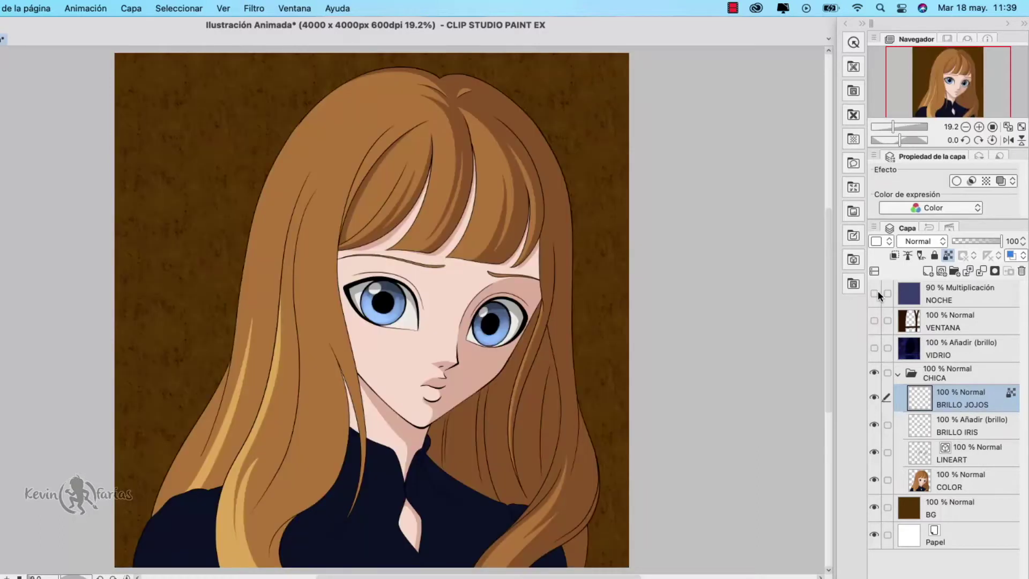
pyautogui.click(873, 509)
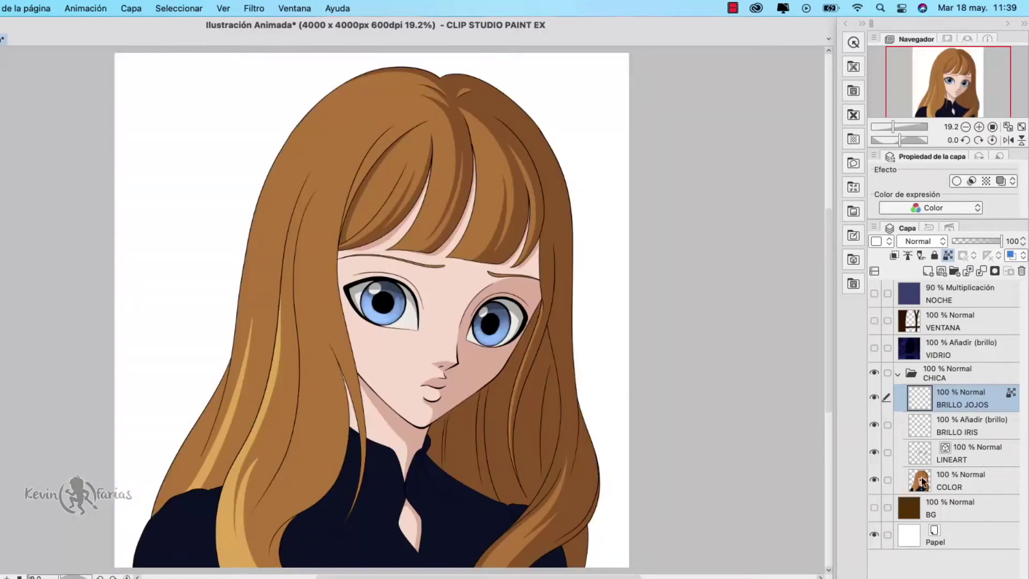
pyautogui.click(973, 457)
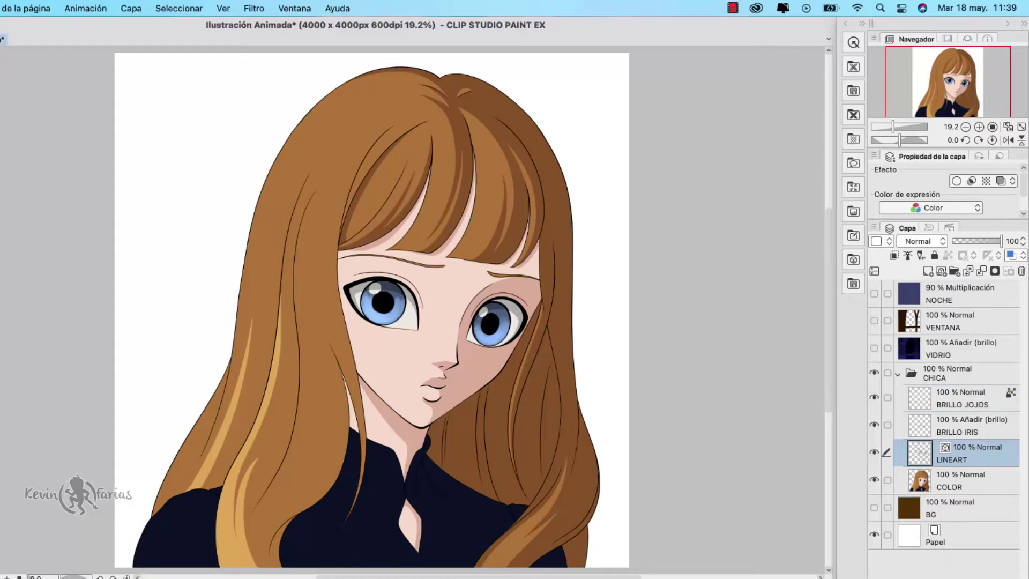
# - Lasso around both eyes and brows at 50% zoom
pyautogui.click(979, 127)
pyautogui.click(979, 127)
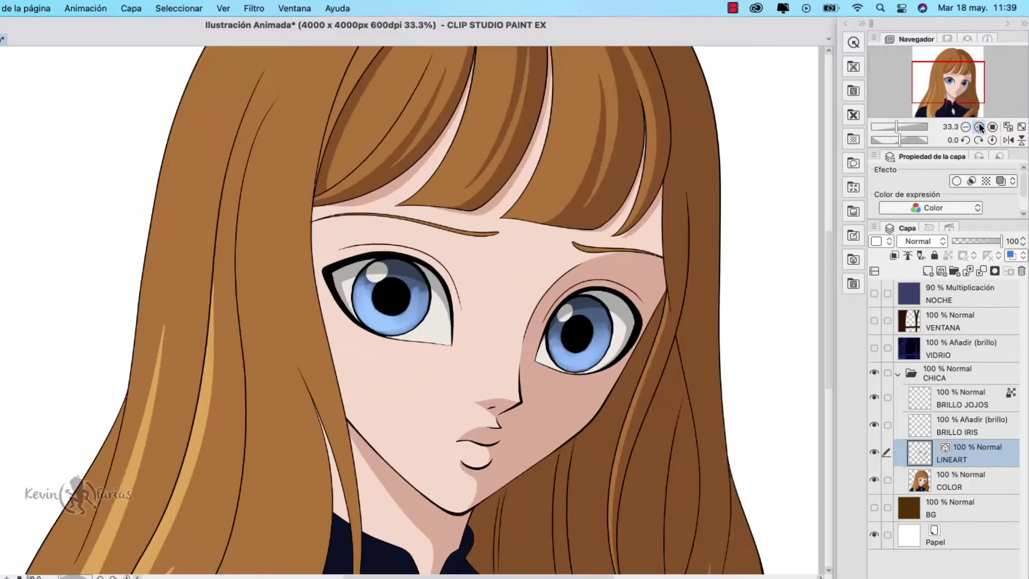
pyautogui.click(979, 127)
pyautogui.moveTo(734, 329); pyautogui.dragTo(639, 323)
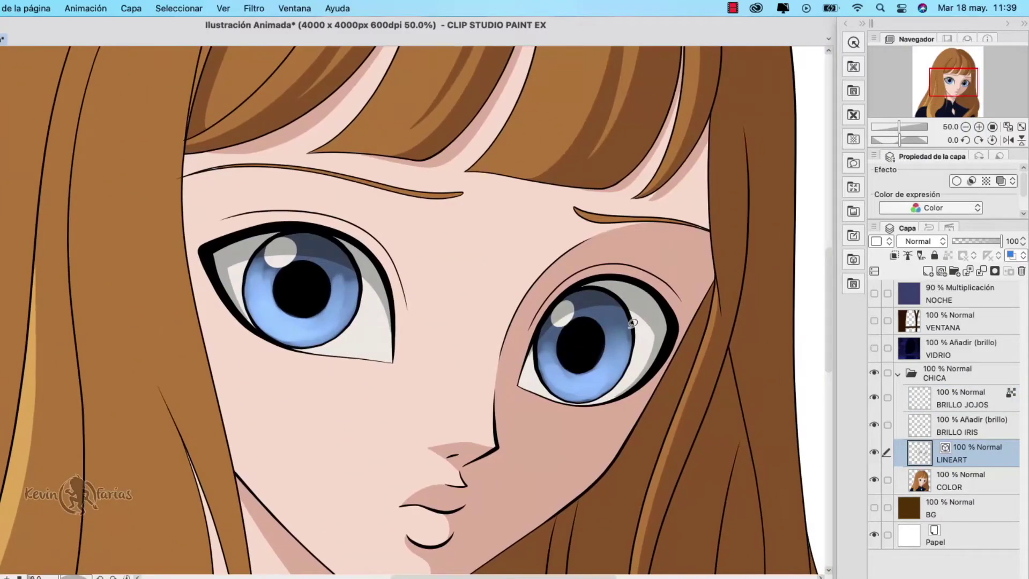
pyautogui.moveTo(411, 389)
pyautogui.mouseDown()
pyautogui.moveTo(483, 228)
pyautogui.moveTo(360, 171)
pyautogui.moveTo(191, 165)
pyautogui.moveTo(202, 303)
pyautogui.moveTo(385, 403)
pyautogui.mouseUp()
pyautogui.moveTo(614, 432)
pyautogui.mouseDown()
pyautogui.moveTo(681, 340)
pyautogui.moveTo(676, 257)
pyautogui.moveTo(528, 304)
pyautogui.moveTo(611, 434)
pyautogui.mouseUp()
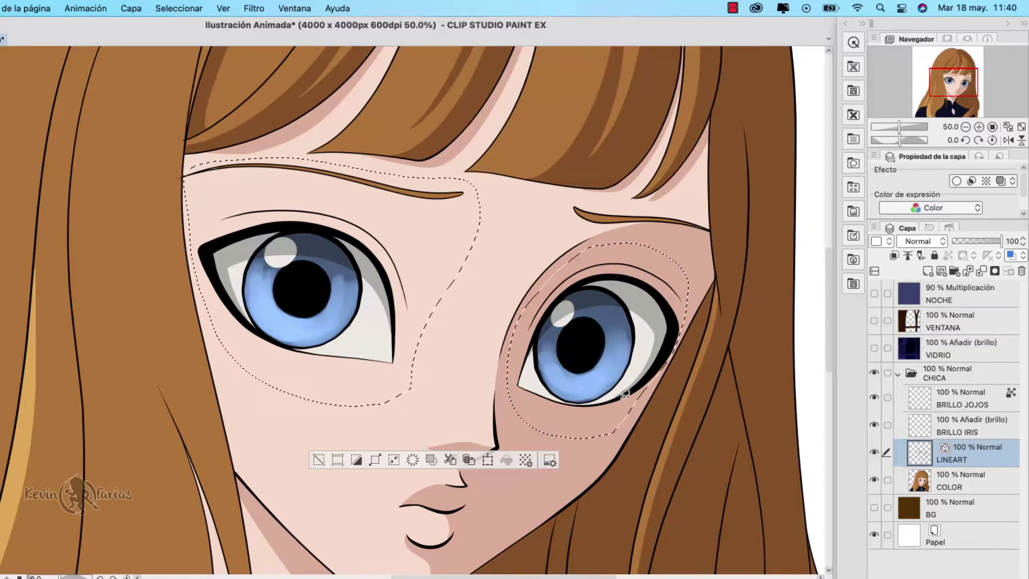
pyautogui.moveTo(582, 199)
pyautogui.mouseDown()
pyautogui.moveTo(654, 241)
pyautogui.moveTo(705, 247)
pyautogui.moveTo(711, 221)
pyautogui.moveTo(582, 190)
pyautogui.mouseUp()
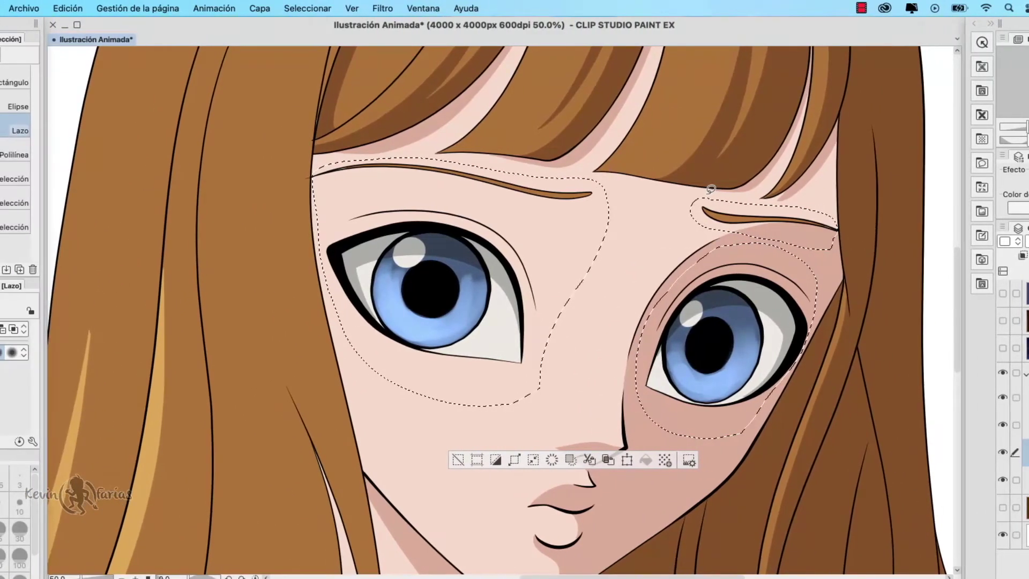
# - Cut the selected eye line art from LINEART and hide both eye-highlight layers
pyautogui.click(63, 8)
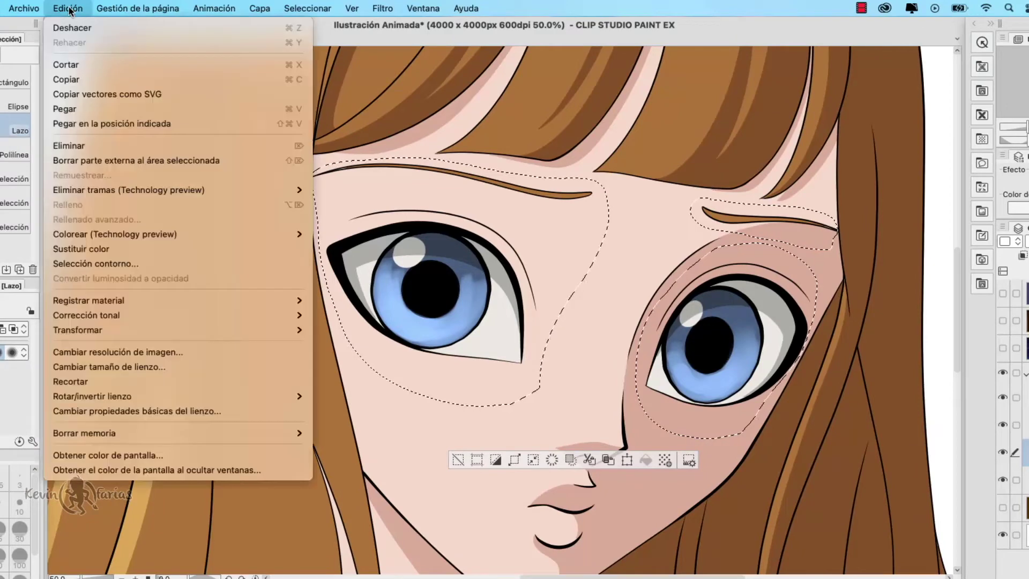
pyautogui.click(78, 63)
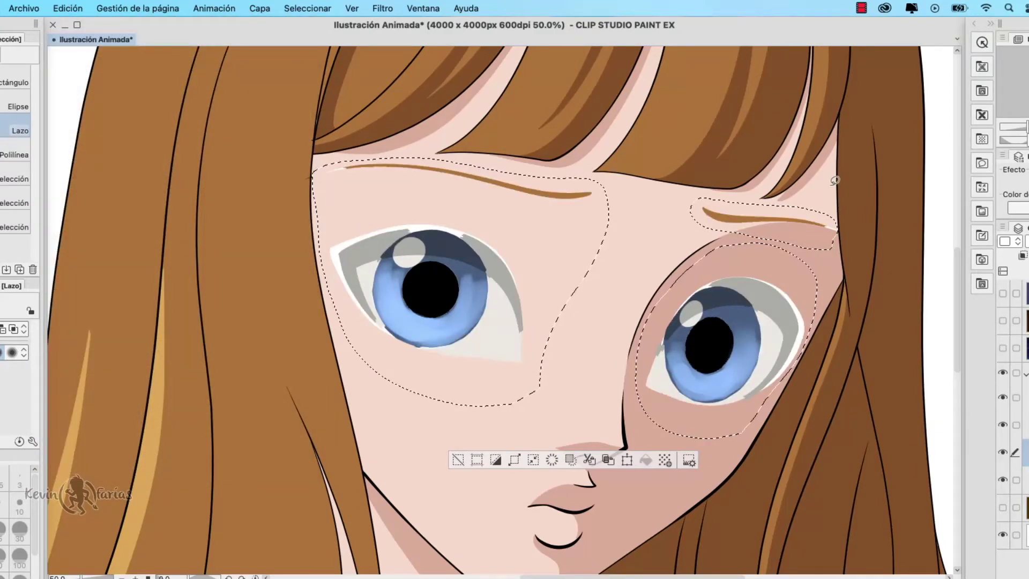
pyautogui.press('super+d')
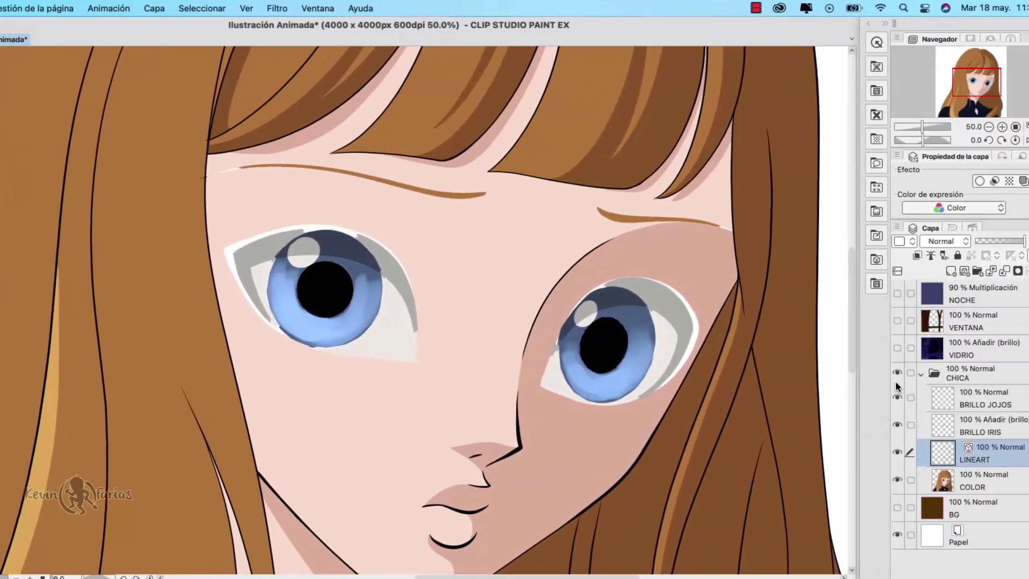
pyautogui.click(1002, 397)
pyautogui.click(874, 425)
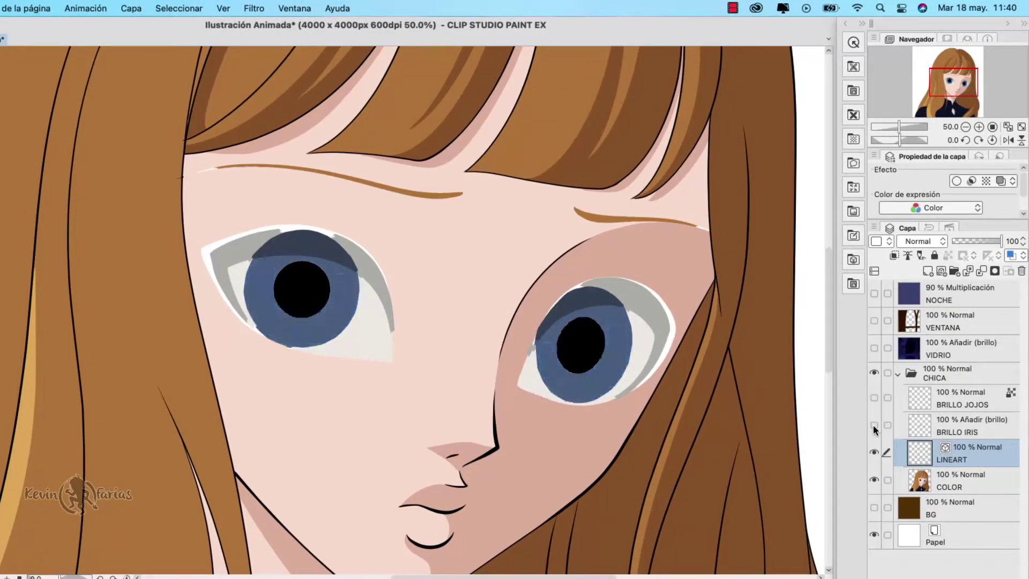
pyautogui.click(1008, 127)
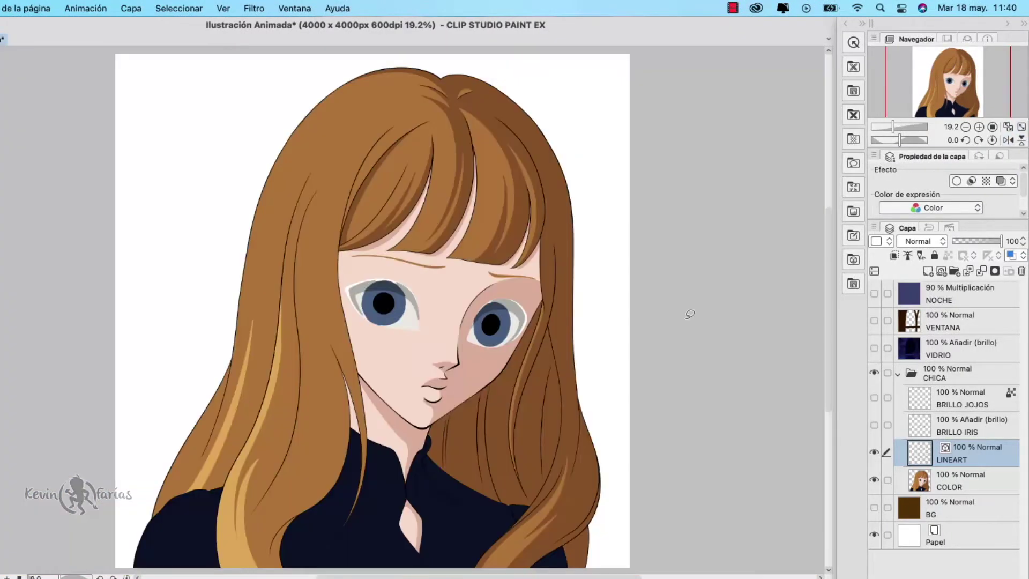
# - Paste the eye line art as a new layer above CHICA named Ojos
pyautogui.click(951, 370)
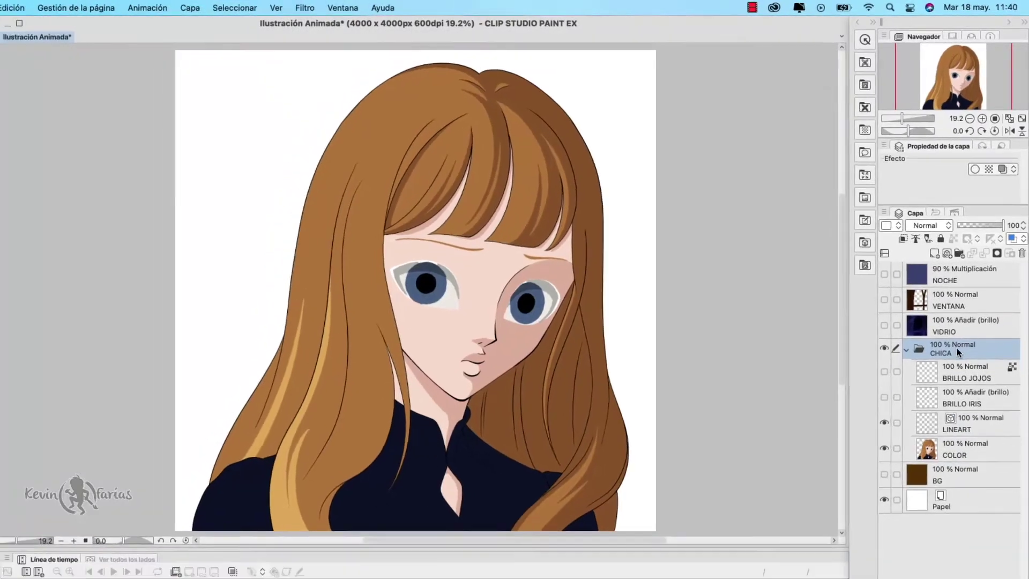
pyautogui.click(31, 8)
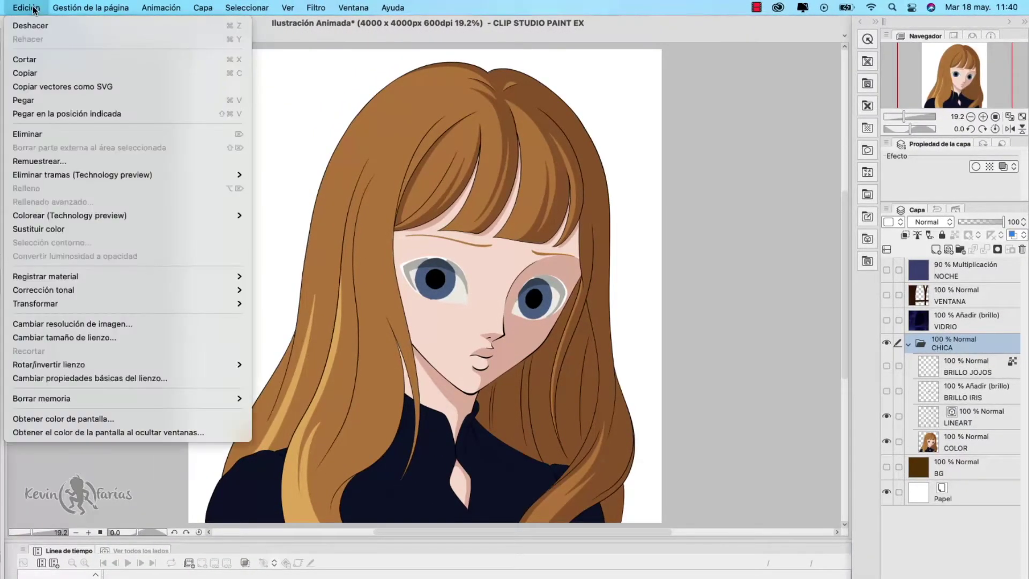
pyautogui.click(40, 101)
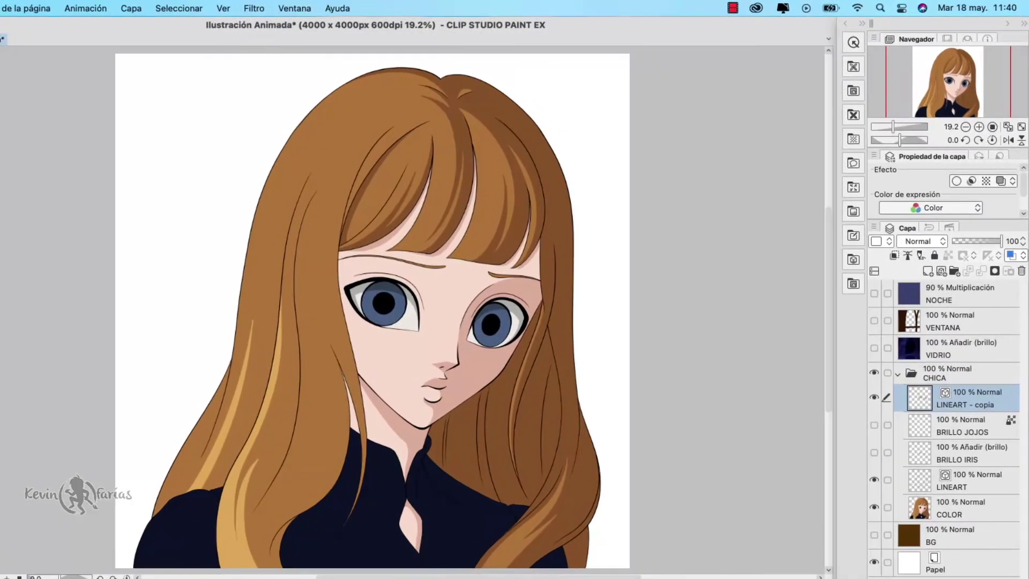
pyautogui.moveTo(975, 399); pyautogui.dragTo(967, 363)
pyautogui.doubleClick(963, 381)
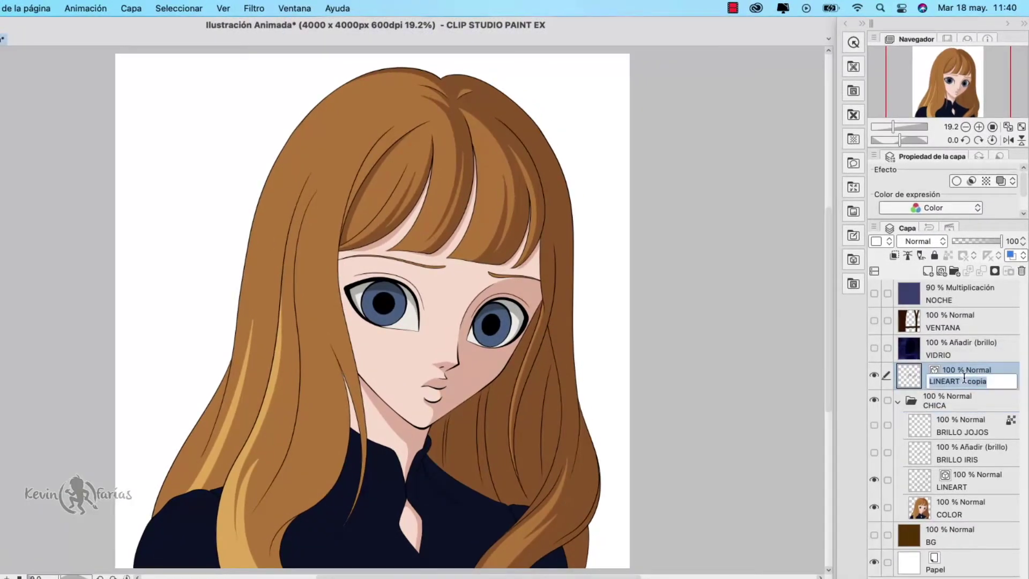
pyautogui.write('Ojos')
pyautogui.press('Return')
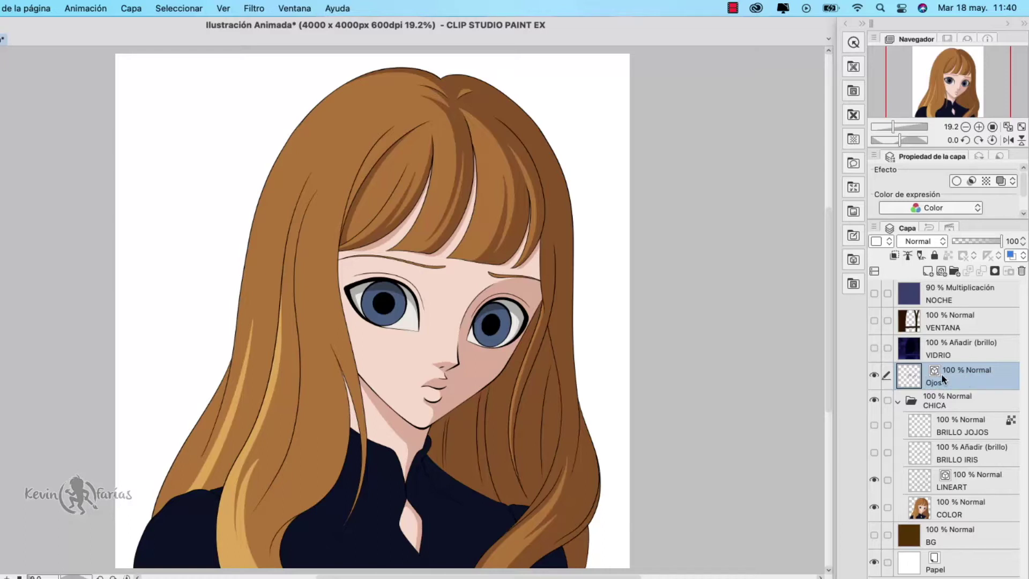
# - Create a new animation folder named Pestañeo
pyautogui.click(84, 10)
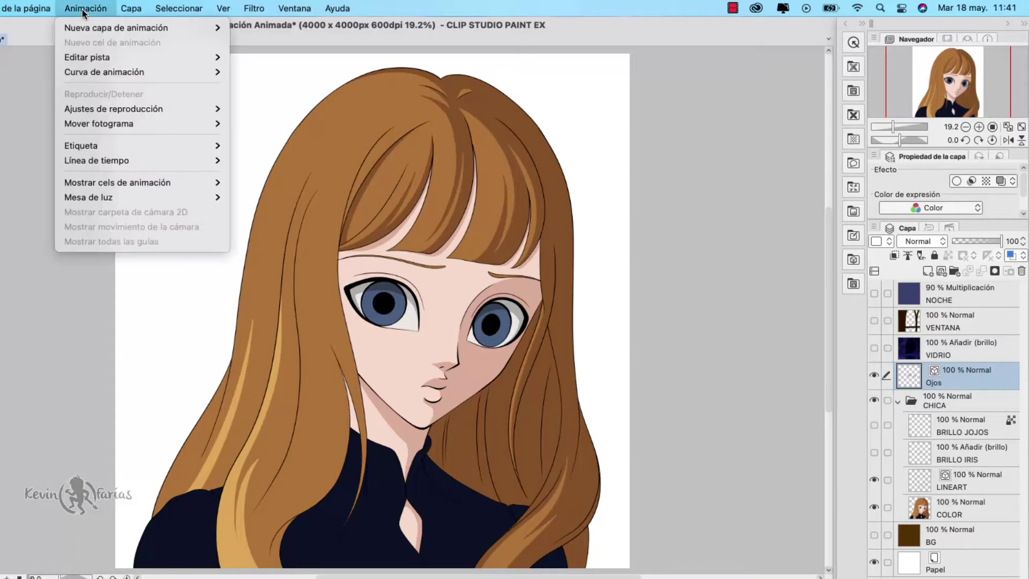
pyautogui.moveTo(139, 27)
pyautogui.click(259, 27)
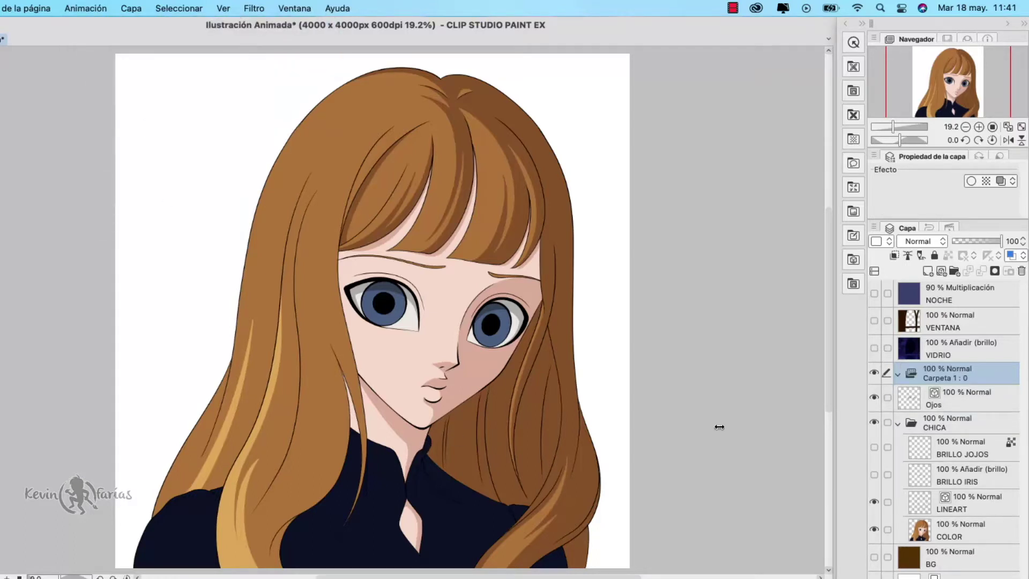
pyautogui.doubleClick(943, 376)
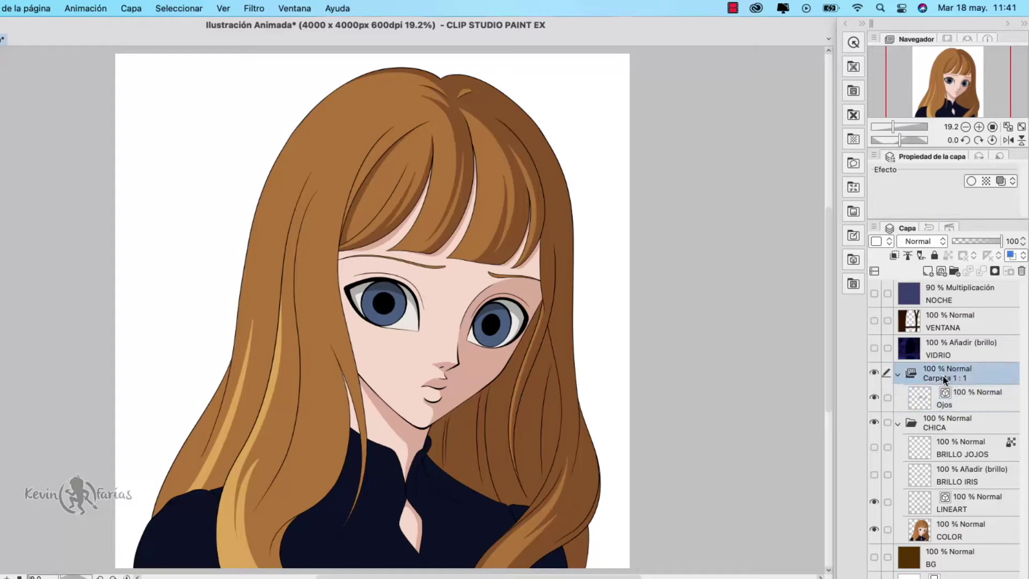
pyautogui.write('Pestañeo')
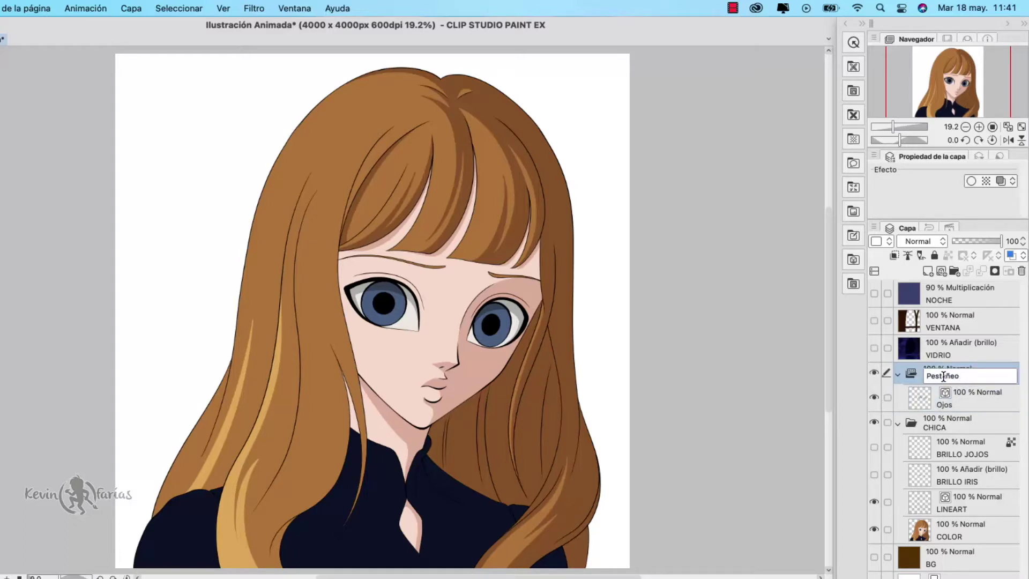
pyautogui.press('Return')
pyautogui.click(898, 374)
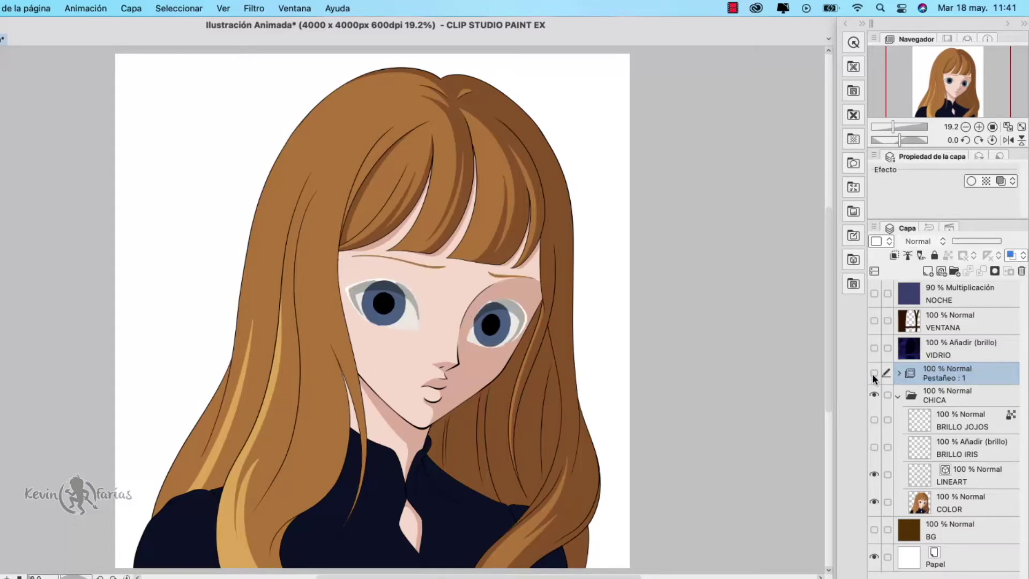
pyautogui.click(899, 374)
pyautogui.click(965, 396)
pyautogui.click(874, 398)
pyautogui.click(874, 397)
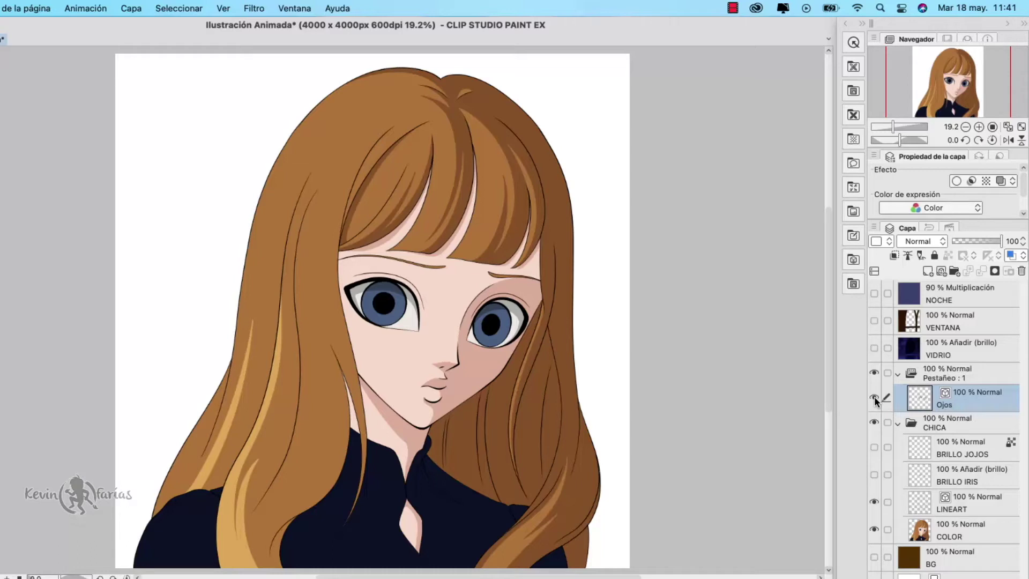
# - Rename the Ojos layer to A1 and add a new folder A1 inside Pestañeo
pyautogui.doubleClick(947, 403)
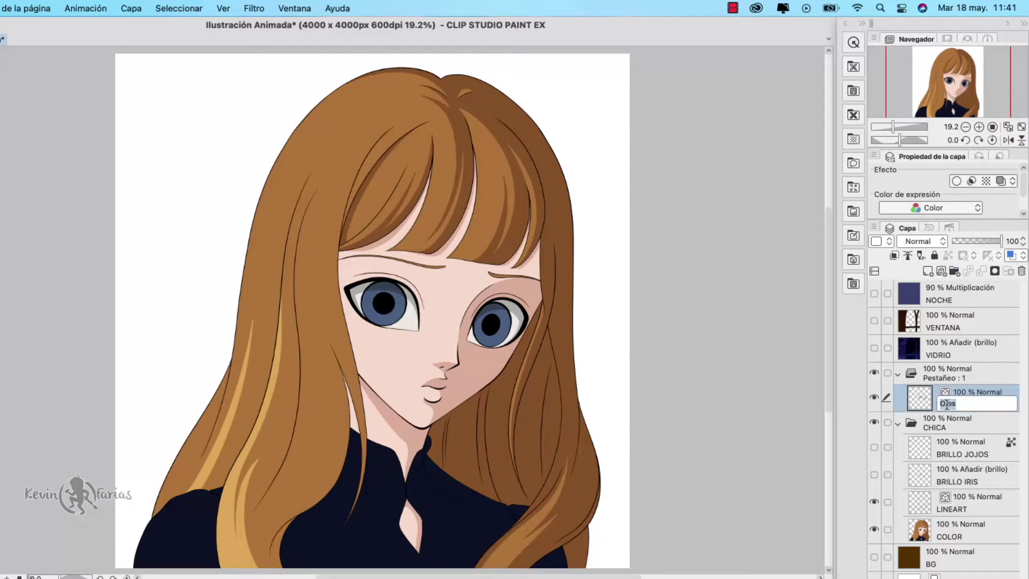
pyautogui.write('A')
pyautogui.press('Return')
pyautogui.click(954, 272)
pyautogui.doubleClick(946, 405)
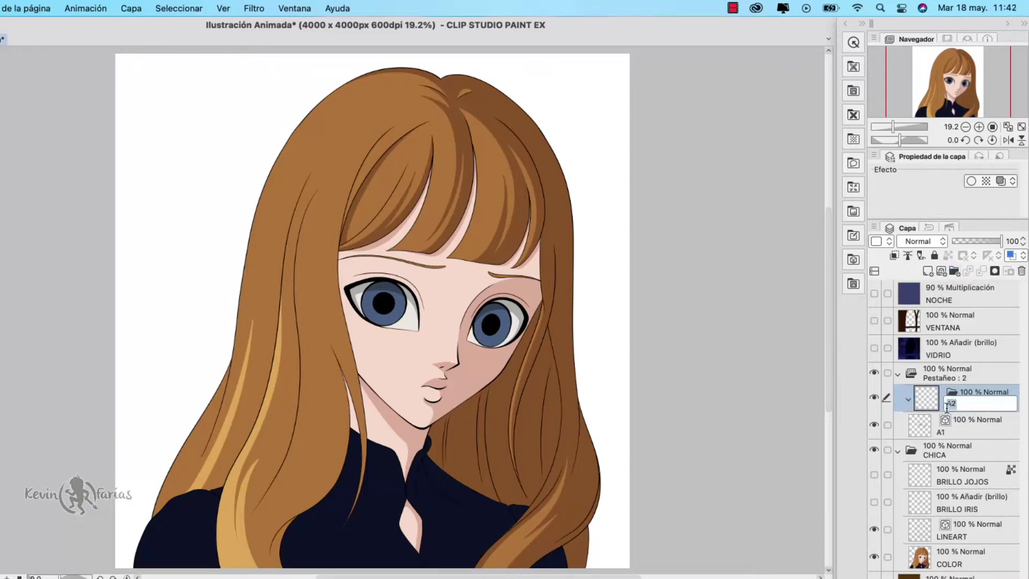
# - Move layer A1, BRILLO JOJOS and BRILLO IRIS into folder A1, keeping highlights visible
pyautogui.moveTo(971, 431); pyautogui.dragTo(981, 405)
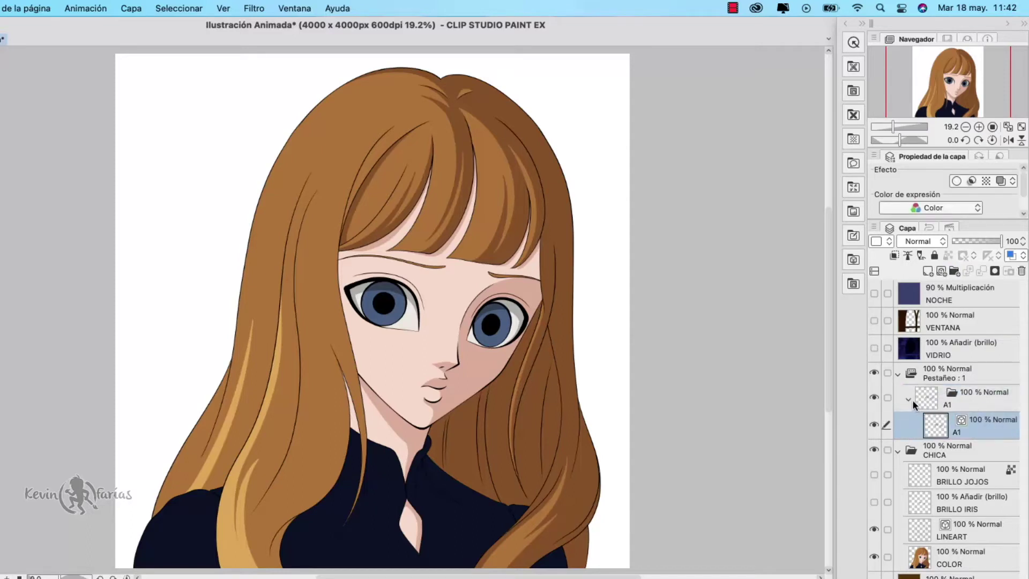
pyautogui.moveTo(957, 476); pyautogui.dragTo(974, 411)
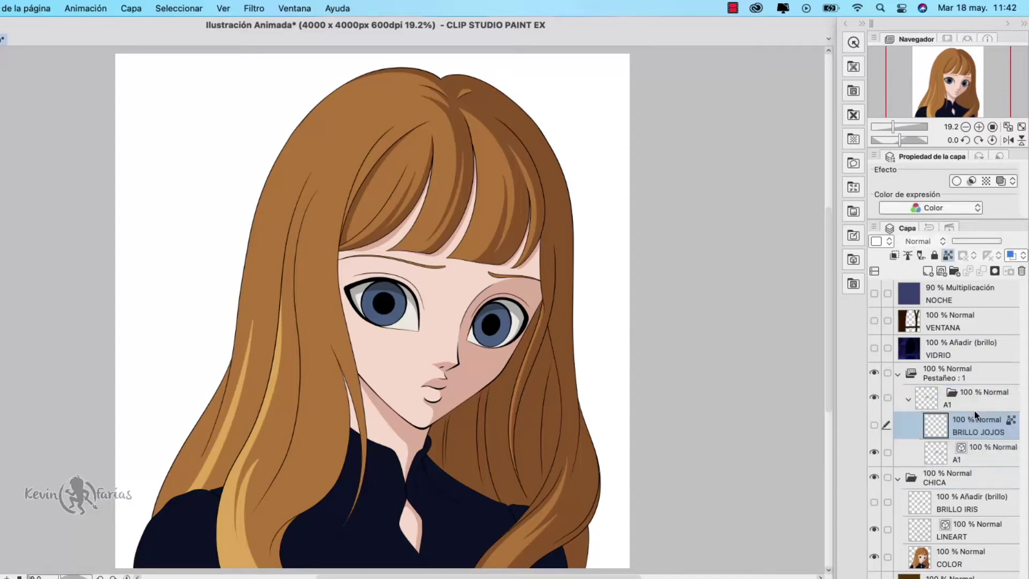
pyautogui.moveTo(960, 504); pyautogui.dragTo(977, 443)
pyautogui.click(874, 452)
pyautogui.click(874, 425)
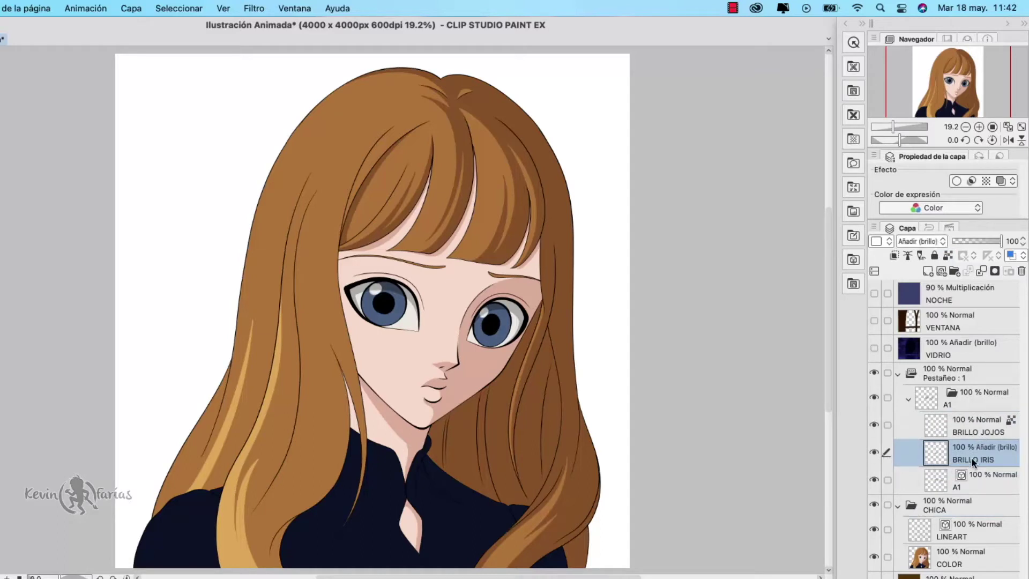
pyautogui.click(898, 372)
pyautogui.click(951, 372)
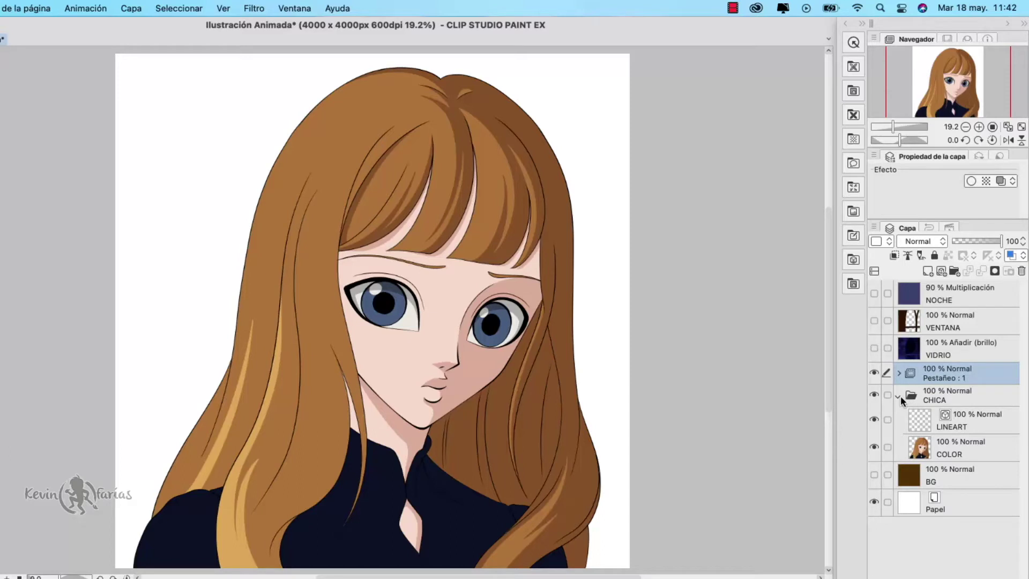
# - Toggle the Pestañeo eyes to compare the face with and without them
pyautogui.click(962, 417)
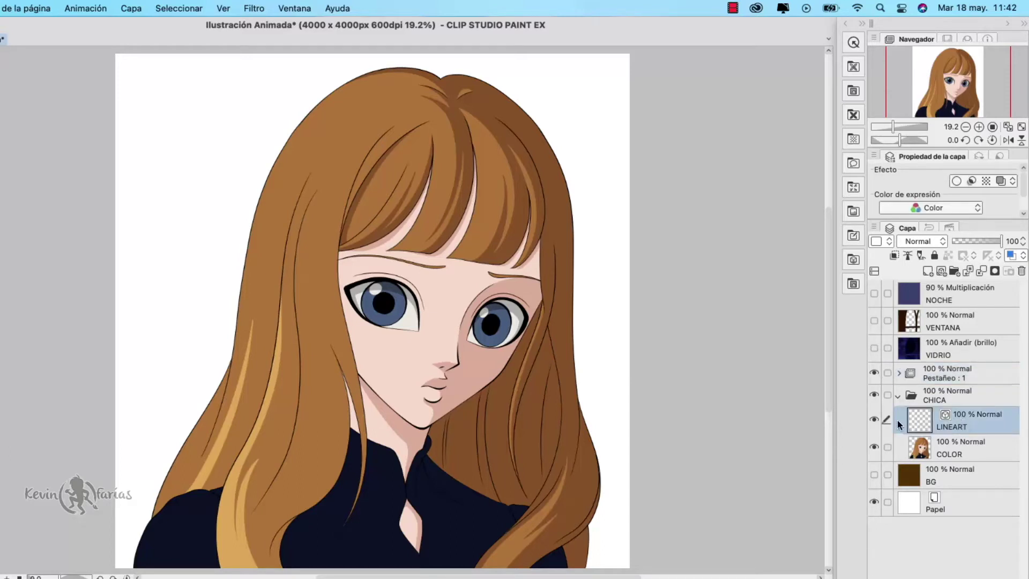
pyautogui.click(874, 373)
pyautogui.click(874, 373)
pyautogui.click(873, 373)
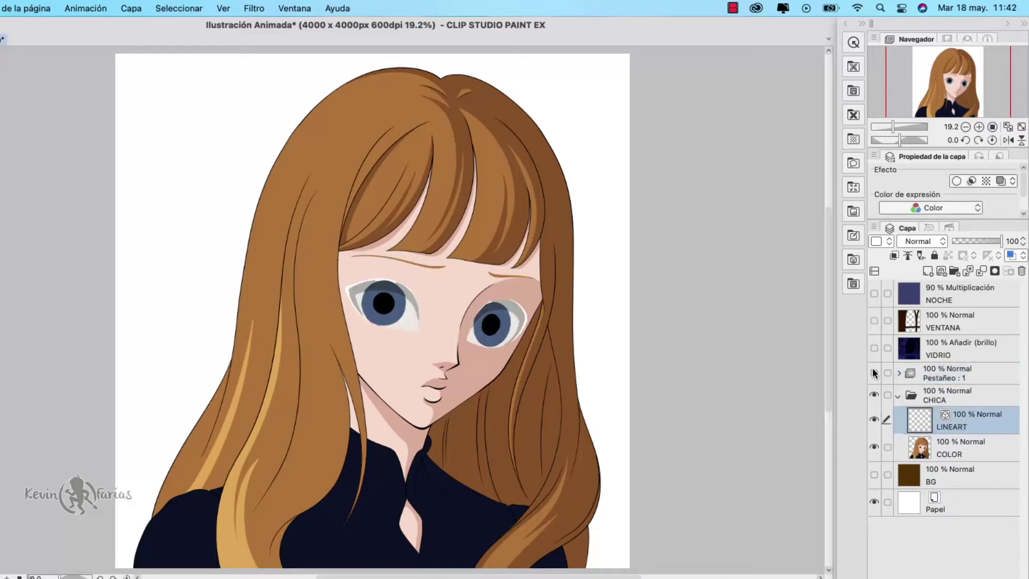
pyautogui.click(874, 372)
pyautogui.click(874, 373)
# - Cut both eye areas out of the COLOR layer
pyautogui.click(959, 452)
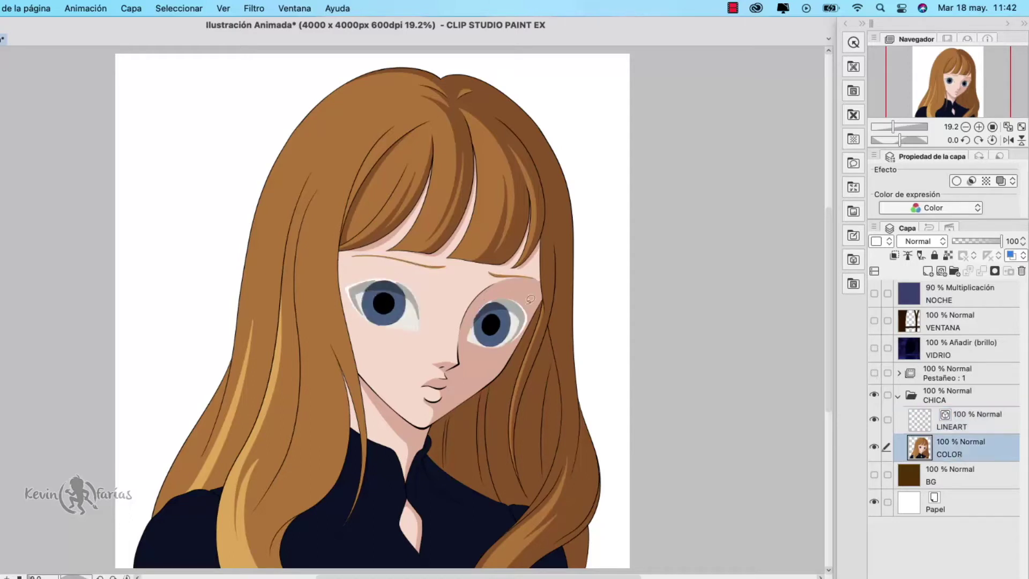
pyautogui.click(978, 127)
pyautogui.click(977, 127)
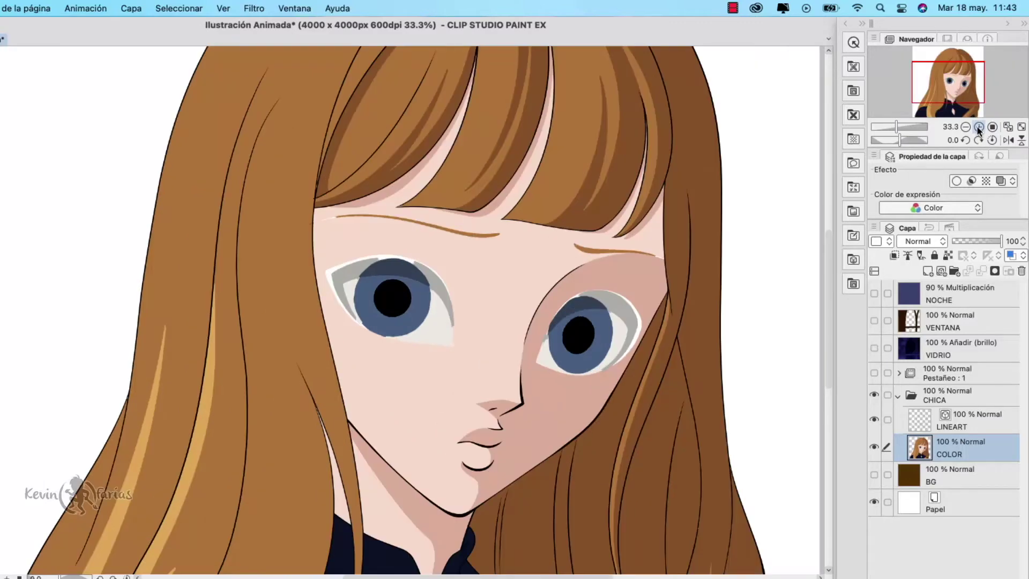
pyautogui.click(978, 127)
pyautogui.hscroll(2, 738, 355)
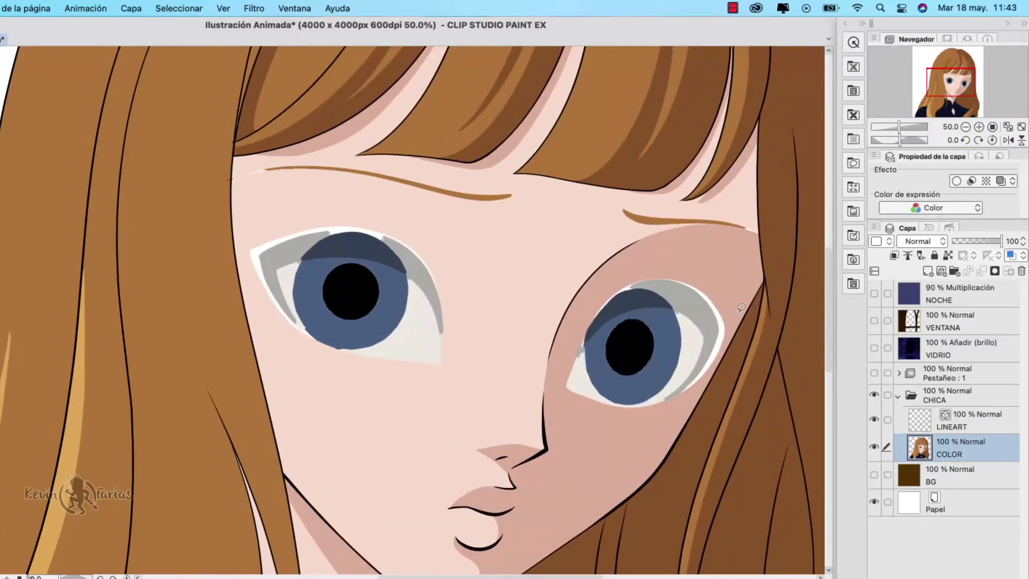
pyautogui.moveTo(735, 329)
pyautogui.mouseDown()
pyautogui.moveTo(709, 376)
pyautogui.moveTo(669, 408)
pyautogui.moveTo(636, 416)
pyautogui.moveTo(565, 396)
pyautogui.moveTo(563, 359)
pyautogui.moveTo(603, 291)
pyautogui.moveTo(662, 263)
pyautogui.moveTo(703, 270)
pyautogui.moveTo(734, 311)
pyautogui.mouseUp()
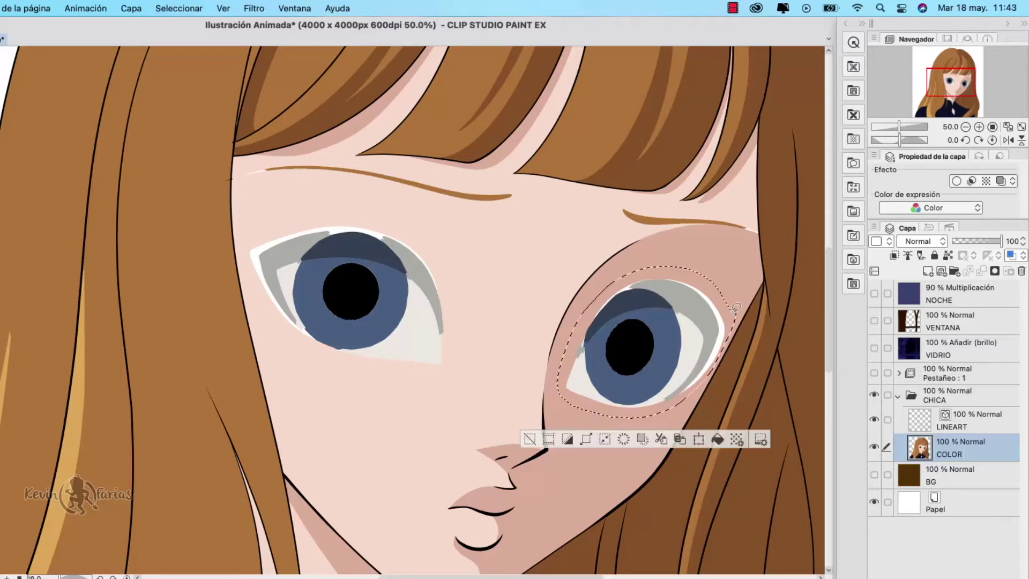
pyautogui.moveTo(455, 367)
pyautogui.mouseDown()
pyautogui.moveTo(438, 245)
pyautogui.moveTo(308, 214)
pyautogui.moveTo(246, 248)
pyautogui.moveTo(306, 362)
pyautogui.moveTo(454, 368)
pyautogui.mouseUp()
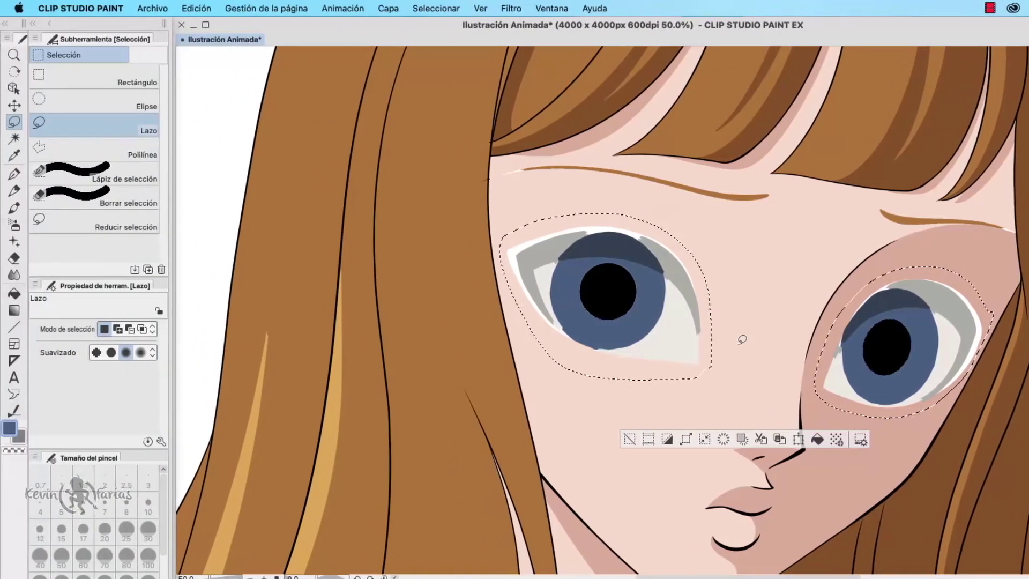
pyautogui.click(197, 8)
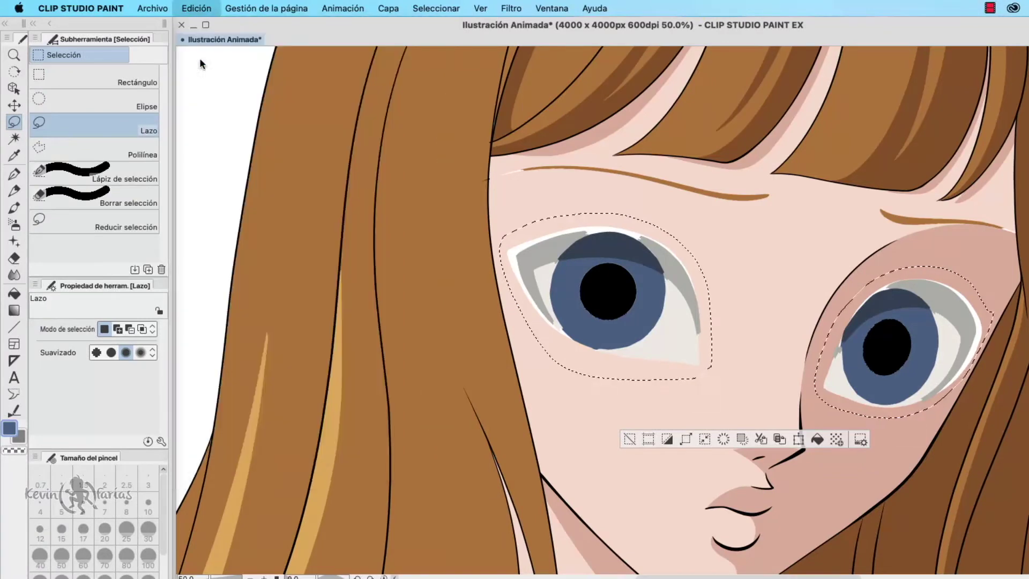
pyautogui.click(199, 63)
# - Fill the left eye gap with skin colour and the right with shadow colour
pyautogui.click(802, 271)
pyautogui.moveTo(738, 285)
pyautogui.mouseDown()
pyautogui.moveTo(514, 312)
pyautogui.moveTo(739, 290)
pyautogui.mouseUp()
pyautogui.press('i')
pyautogui.click(749, 325)
pyautogui.hotkey('alt', 'BackSpace')
pyautogui.click(814, 343)
pyautogui.press('m')
pyautogui.moveTo(922, 428)
pyautogui.mouseDown()
pyautogui.moveTo(975, 365)
pyautogui.moveTo(823, 326)
pyautogui.moveTo(919, 428)
pyautogui.mouseUp()
pyautogui.hotkey('alt', 'BackSpace')
pyautogui.press('super+d')
# - Cover both eyebrows with sampled skin tone
pyautogui.moveTo(781, 187)
pyautogui.mouseDown()
pyautogui.moveTo(757, 208)
pyautogui.moveTo(491, 177)
pyautogui.moveTo(780, 186)
pyautogui.mouseUp()
pyautogui.click(14, 155)
pyautogui.click(680, 262)
pyautogui.click(705, 232)
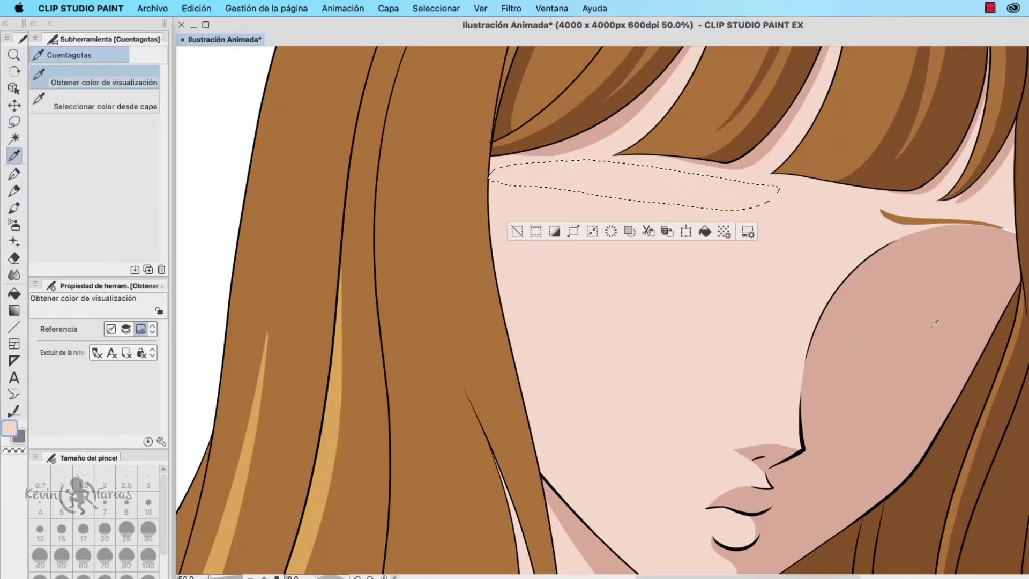
pyautogui.click(14, 174)
pyautogui.hotkey('ctrl', 'd')
pyautogui.moveTo(882, 213)
pyautogui.mouseDown()
pyautogui.moveTo(1012, 222)
pyautogui.moveTo(967, 221)
pyautogui.mouseUp()
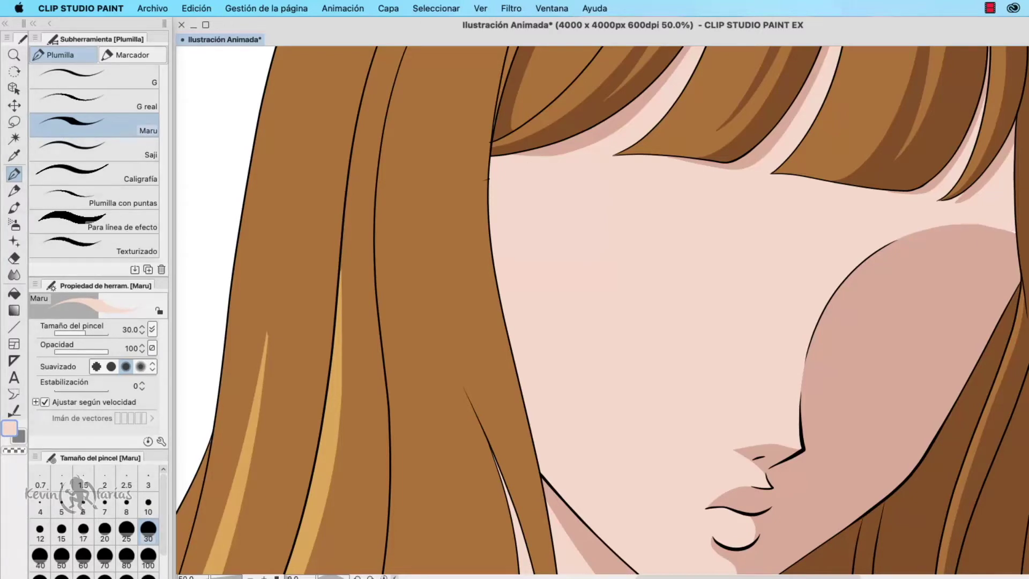
pyautogui.press('super+0')
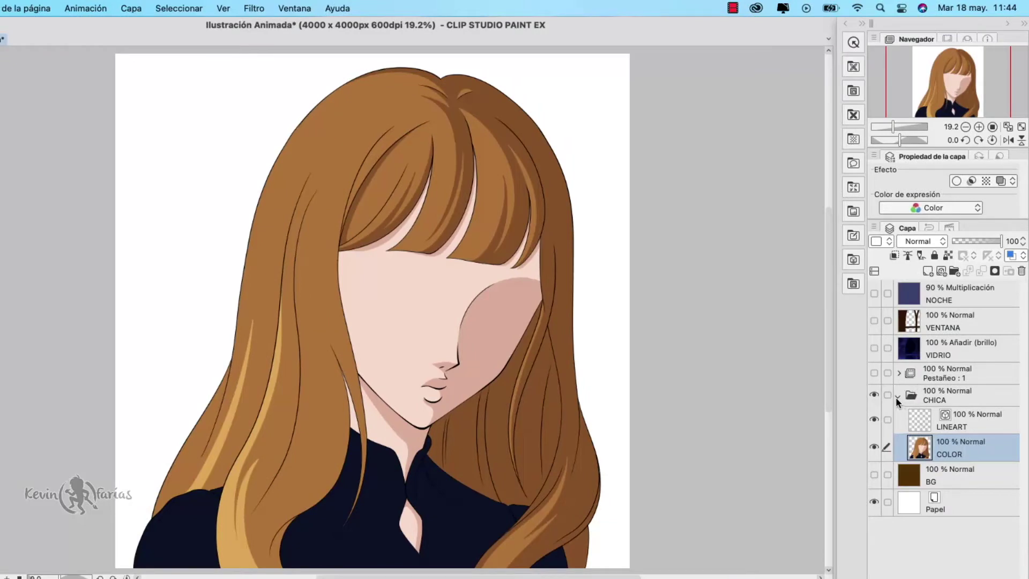
# - Merge the CHICA folder into one layer and compare the face with and without eyes
pyautogui.click(898, 397)
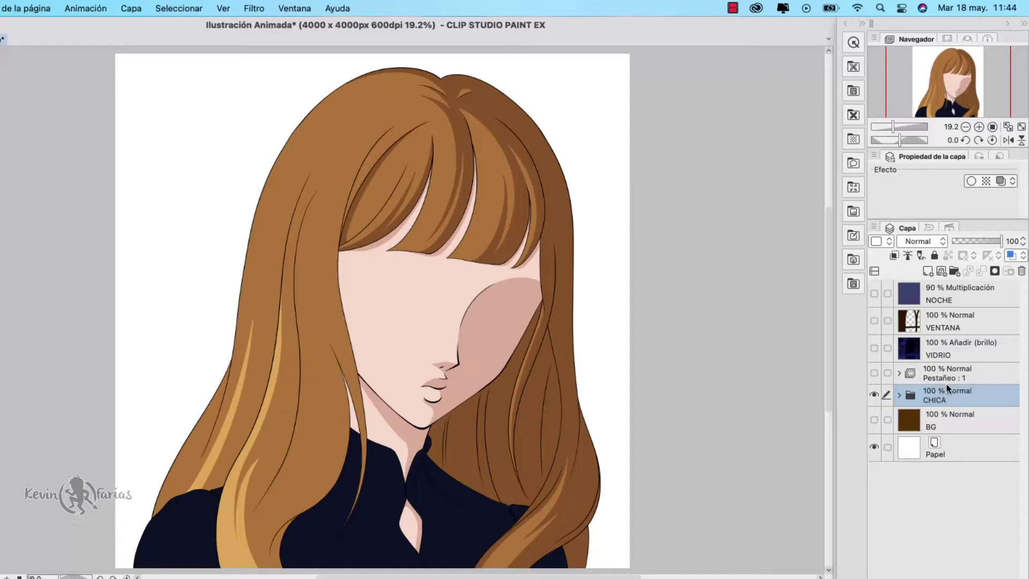
pyautogui.rightClick(943, 397)
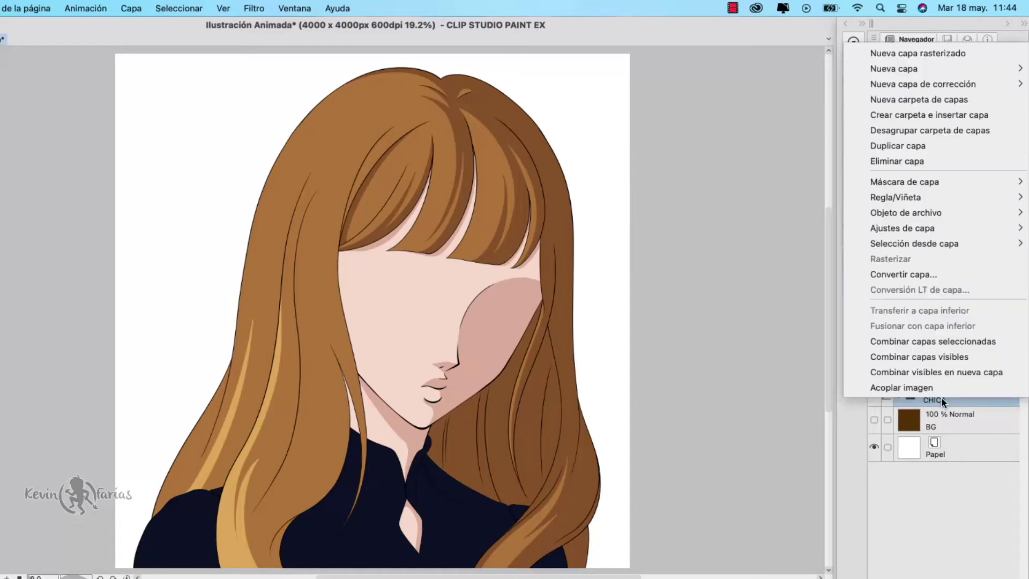
pyautogui.click(949, 342)
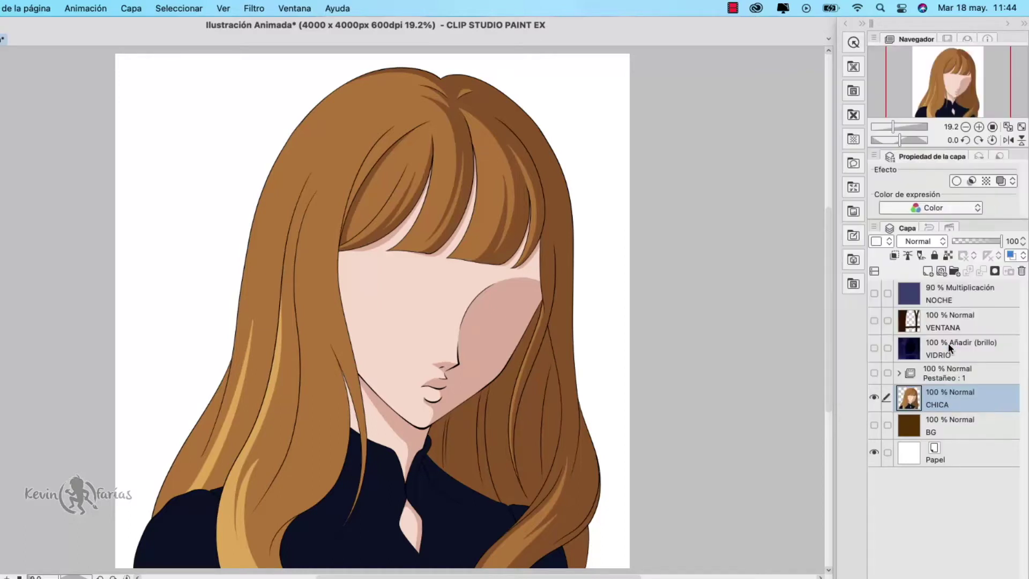
pyautogui.click(874, 374)
pyautogui.click(874, 374)
pyautogui.click(874, 374)
# - Paste the cut eyes as a COLOR layer below layer A1 in folder A1
pyautogui.click(899, 373)
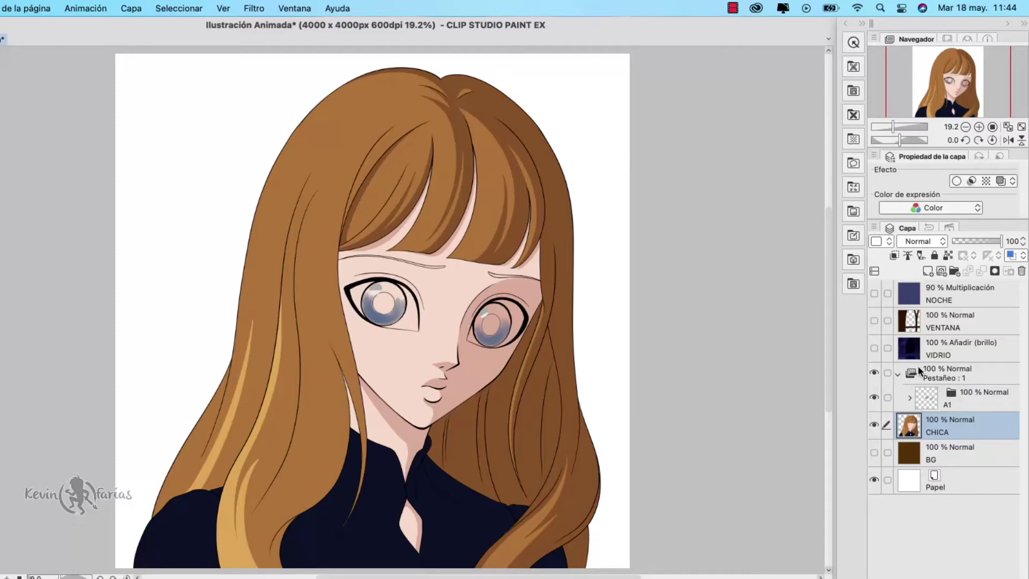
pyautogui.click(910, 397)
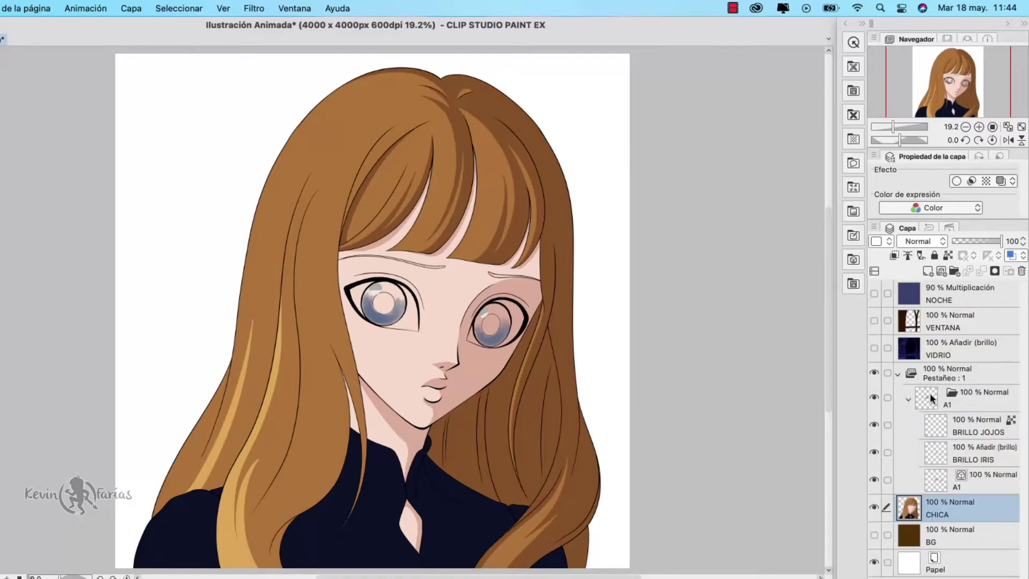
pyautogui.click(978, 474)
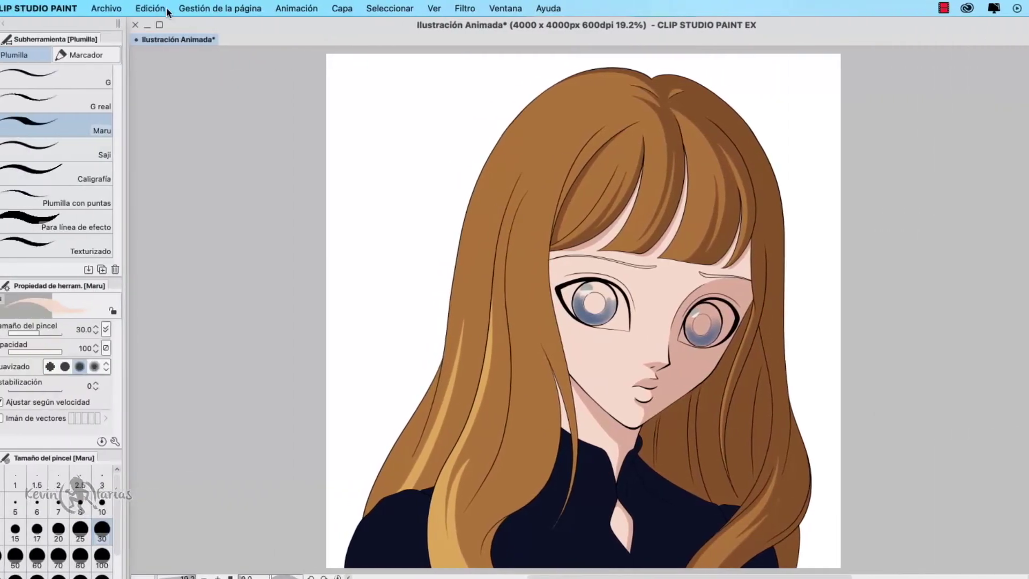
pyautogui.click(198, 9)
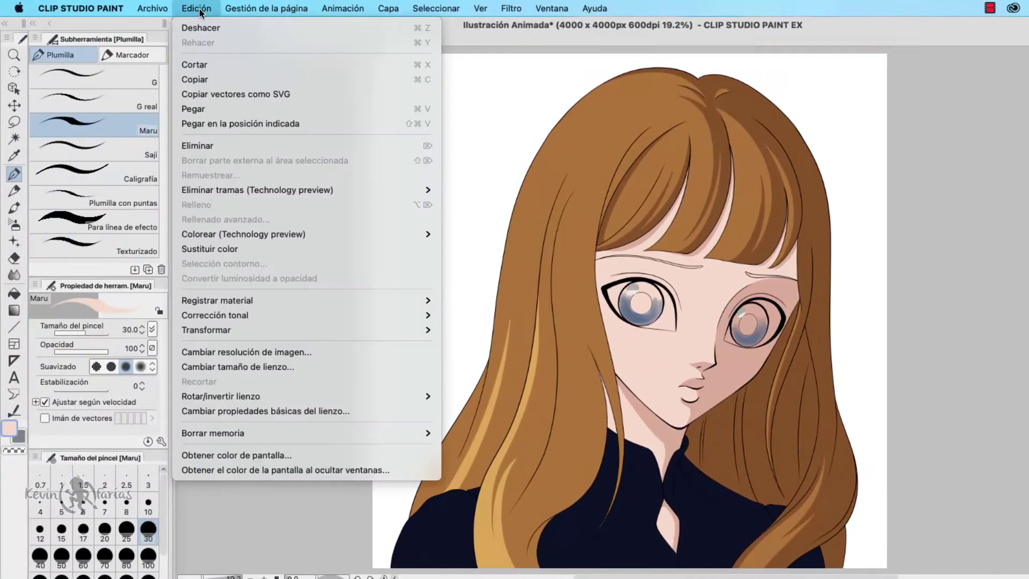
pyautogui.click(210, 109)
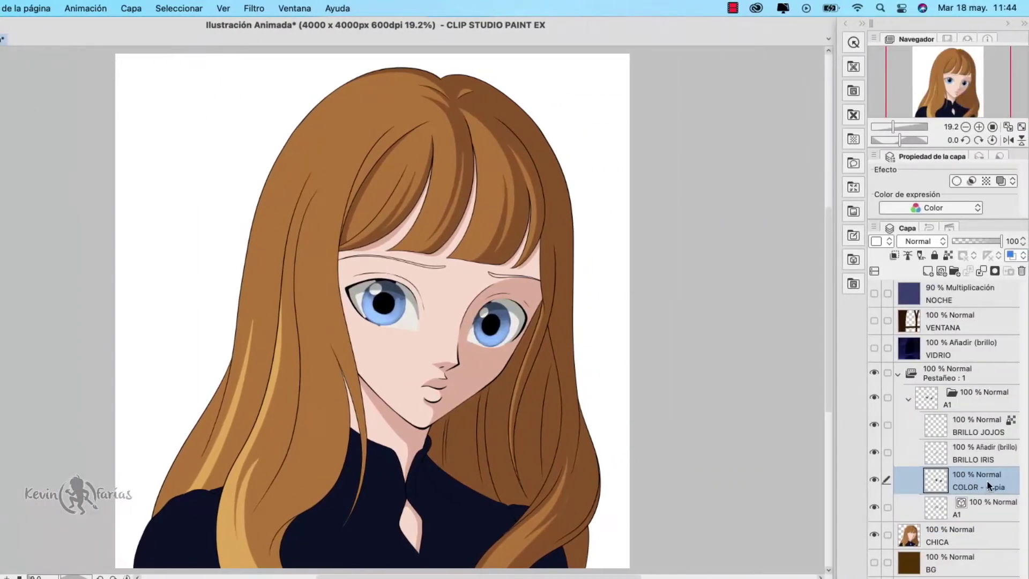
pyautogui.moveTo(996, 480); pyautogui.dragTo(997, 505)
pyautogui.press('Return')
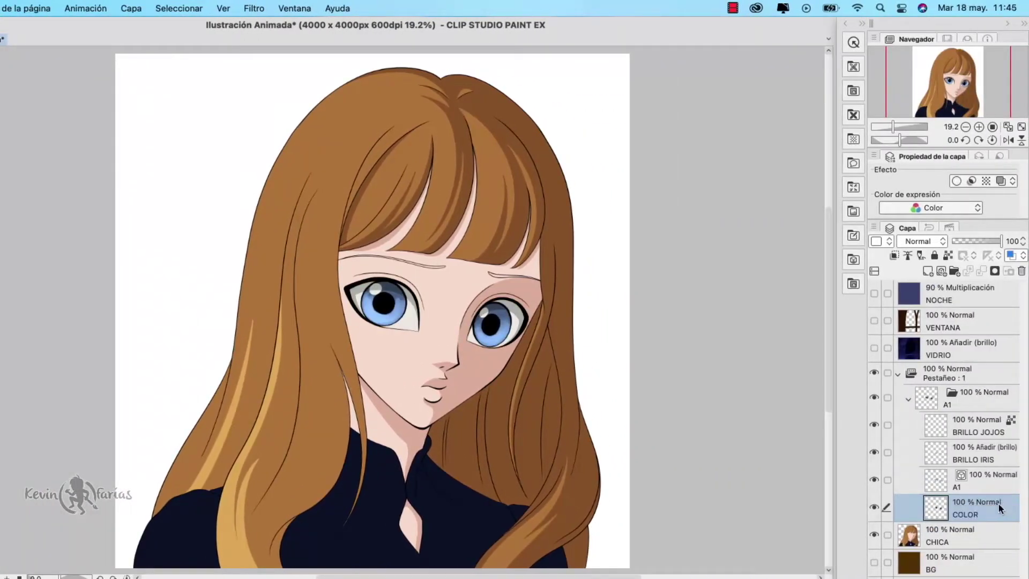
# - Fill both eyebrows with brown on the COLOR layer inside A1
pyautogui.click(908, 399)
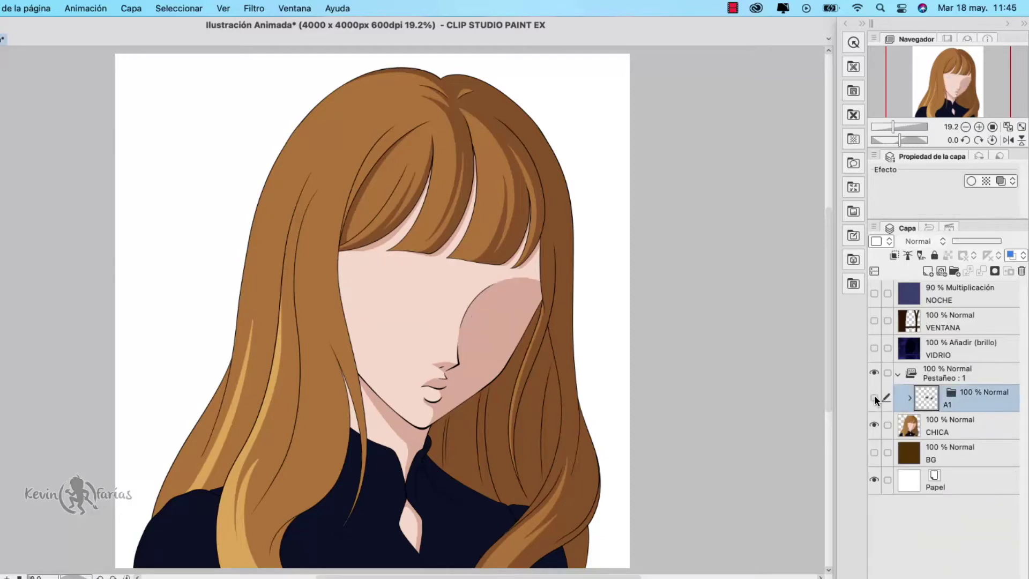
pyautogui.click(909, 398)
pyautogui.click(979, 506)
pyautogui.click(978, 128)
pyautogui.click(979, 128)
pyautogui.click(978, 128)
pyautogui.click(979, 128)
pyautogui.moveTo(701, 272); pyautogui.dragTo(565, 346)
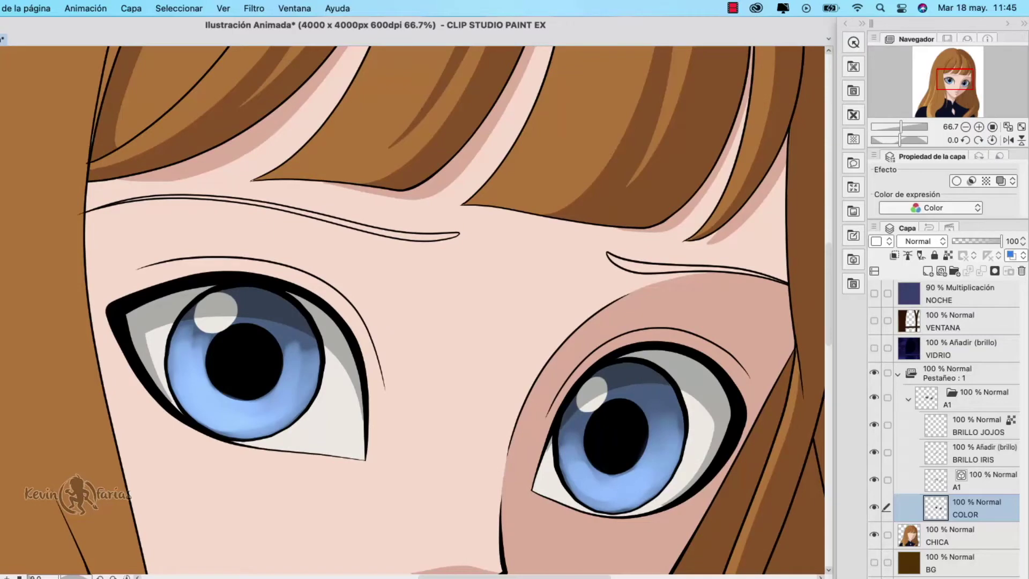
pyautogui.click(329, 210)
pyautogui.click(646, 265)
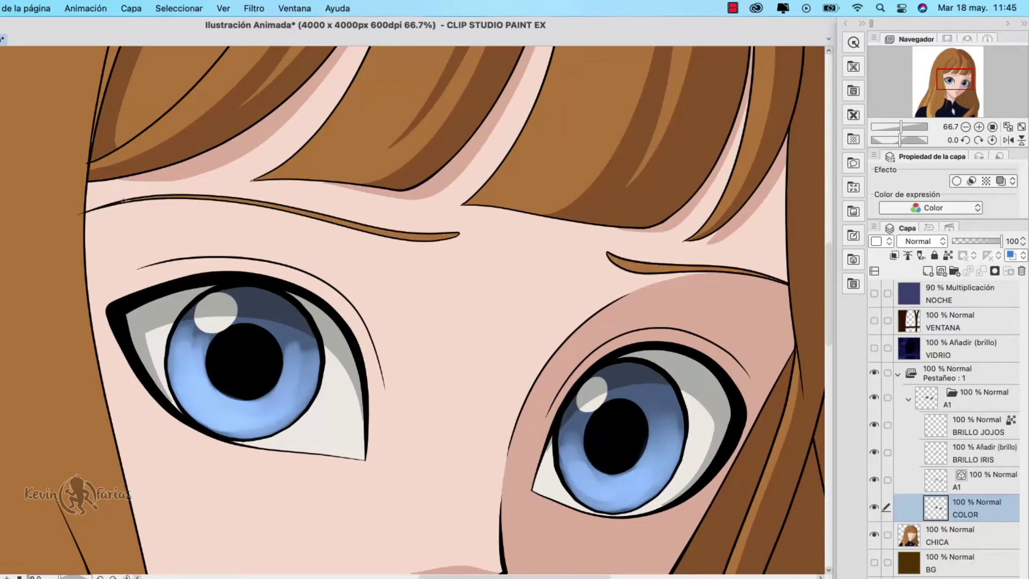
# - Show the glass, window bars, night tint and background layers again
pyautogui.click(1022, 128)
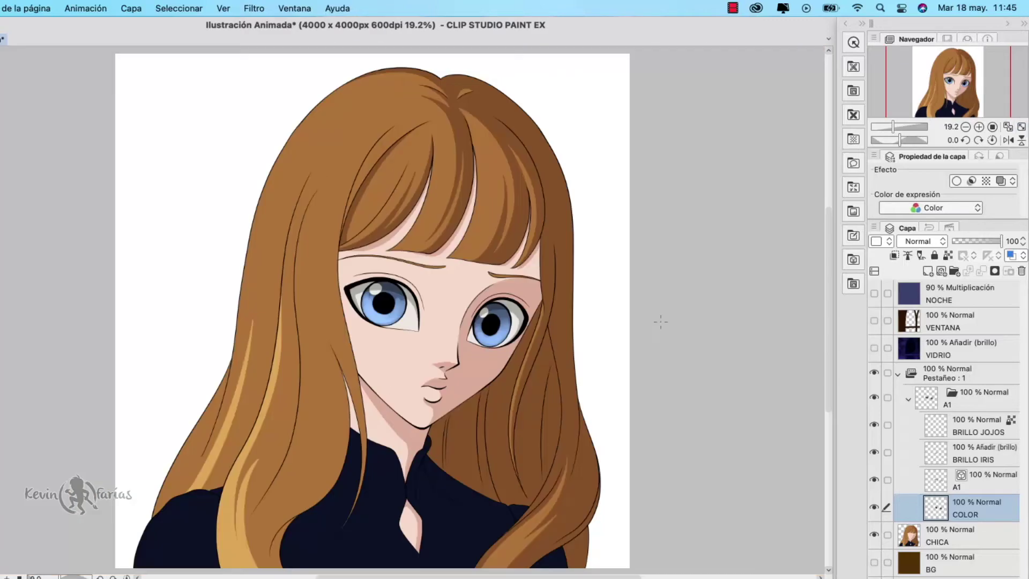
pyautogui.click(897, 374)
pyautogui.click(954, 368)
pyautogui.click(874, 348)
pyautogui.click(874, 320)
pyautogui.click(874, 293)
pyautogui.click(874, 425)
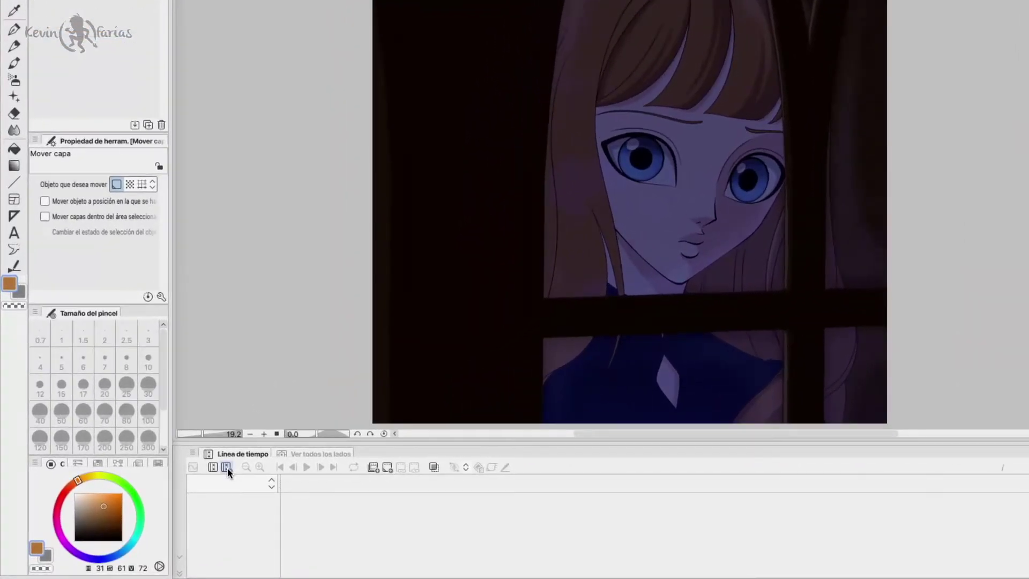
# - Create a timeline named Ilustracion at 8 fps with 24 frames
pyautogui.click(181, 489)
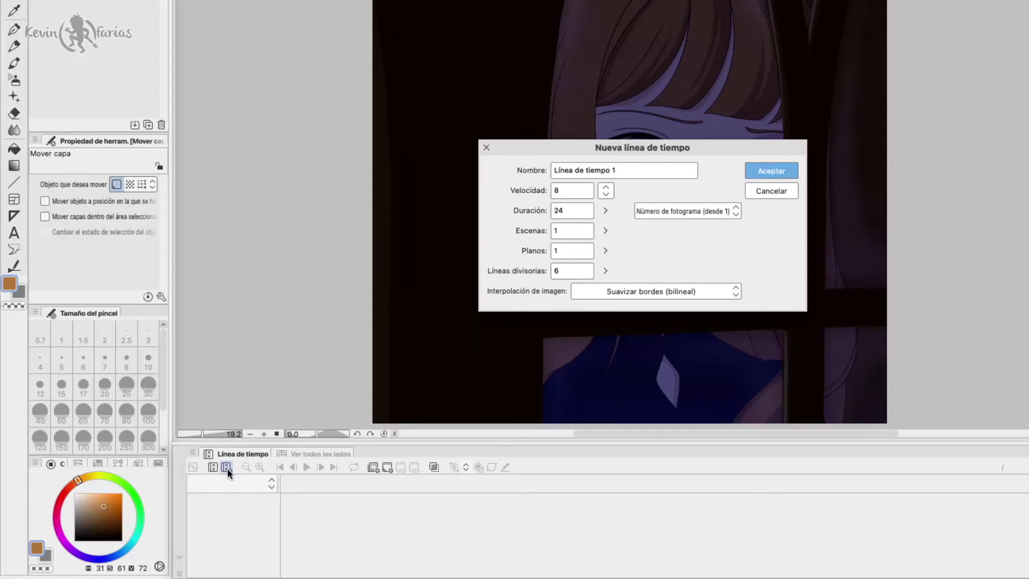
pyautogui.click(606, 191)
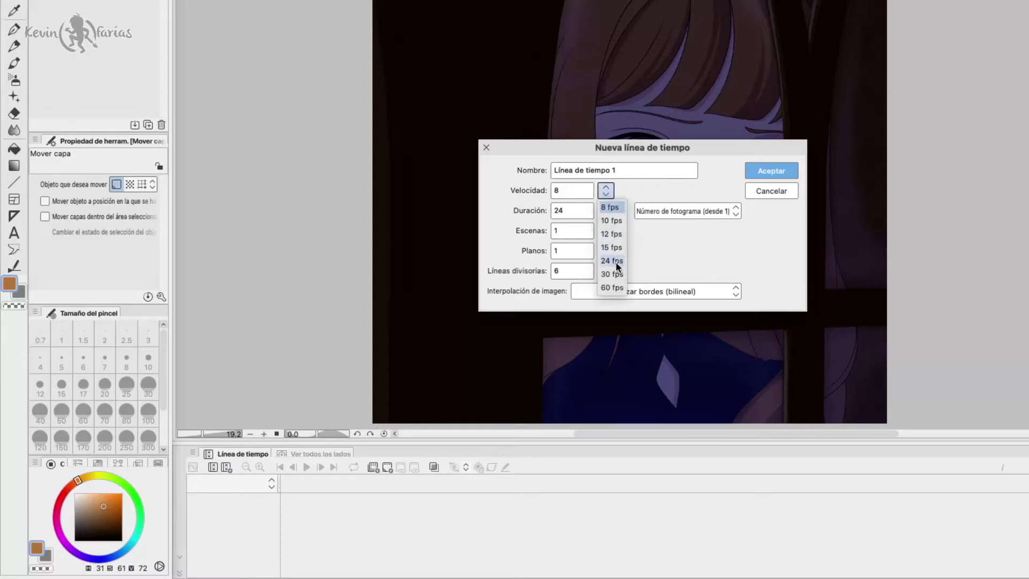
pyautogui.click(582, 192)
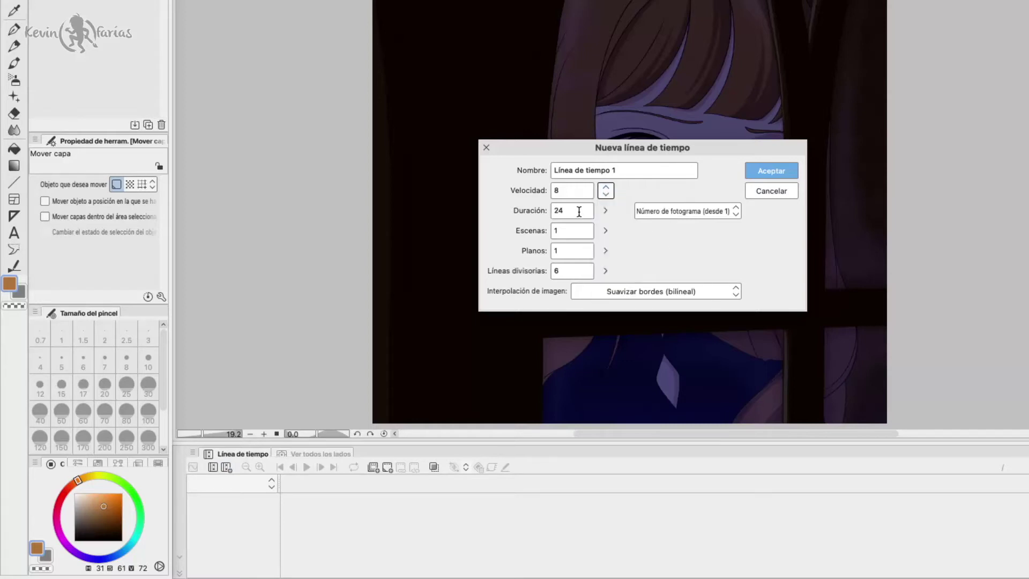
pyautogui.moveTo(626, 172); pyautogui.dragTo(534, 170)
pyautogui.write('Ilustraci')
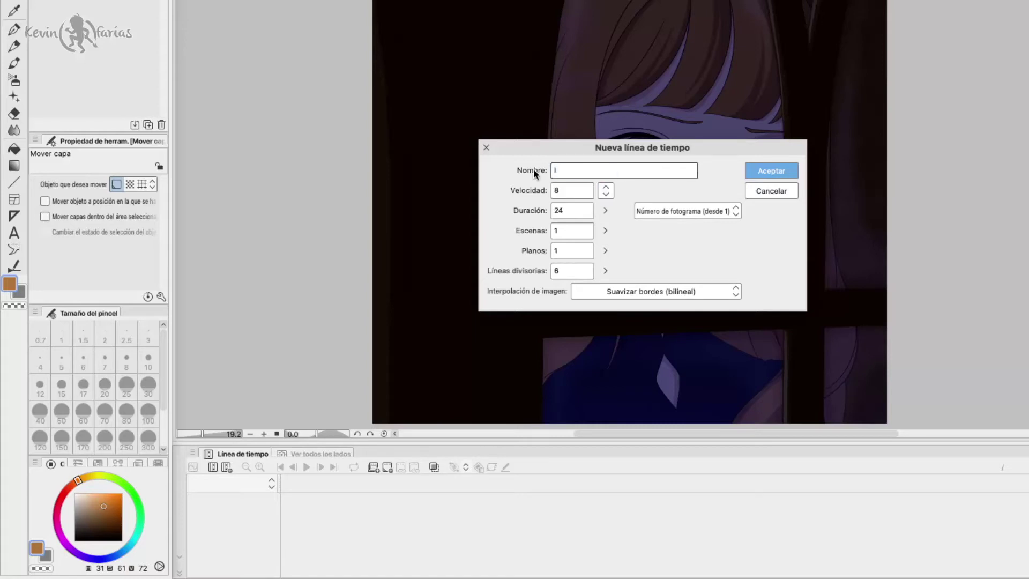
pyautogui.write('on')
pyautogui.click(768, 171)
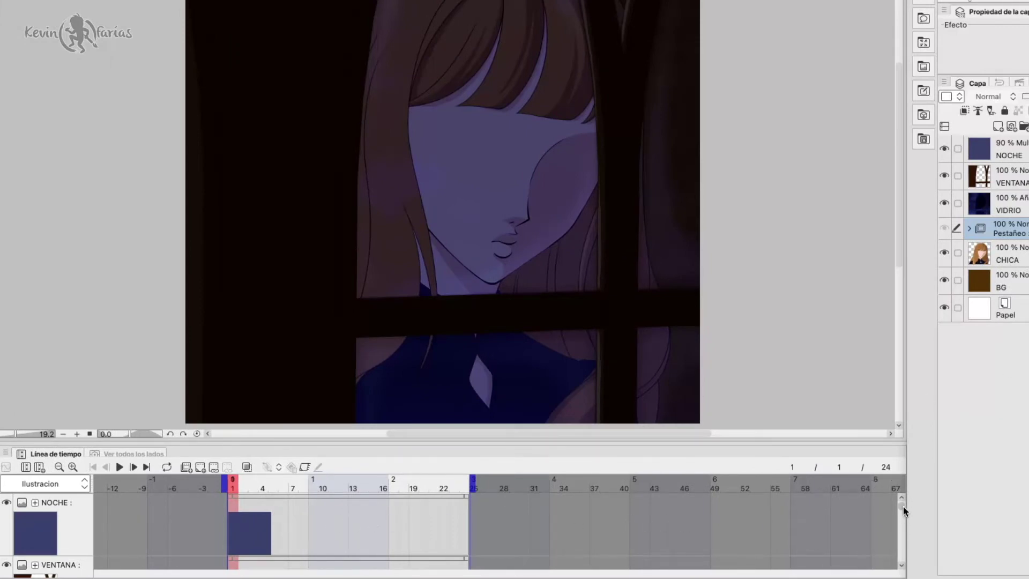
# - Assign cel A1 to frame 1 of the Pestañeo track with Especificar cels
pyautogui.moveTo(902, 504); pyautogui.dragTo(902, 529)
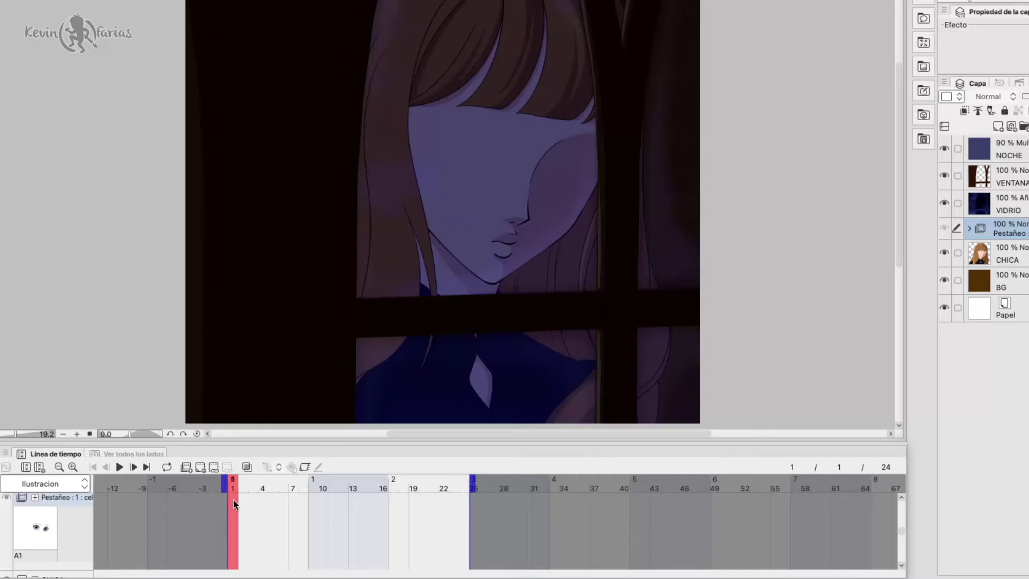
pyautogui.click(214, 467)
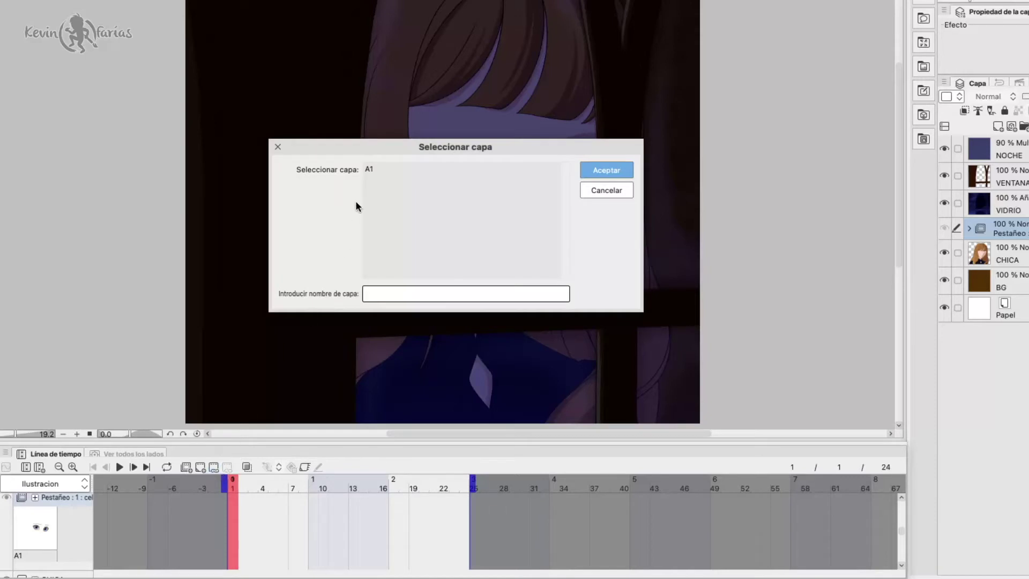
pyautogui.click(391, 169)
pyautogui.click(606, 170)
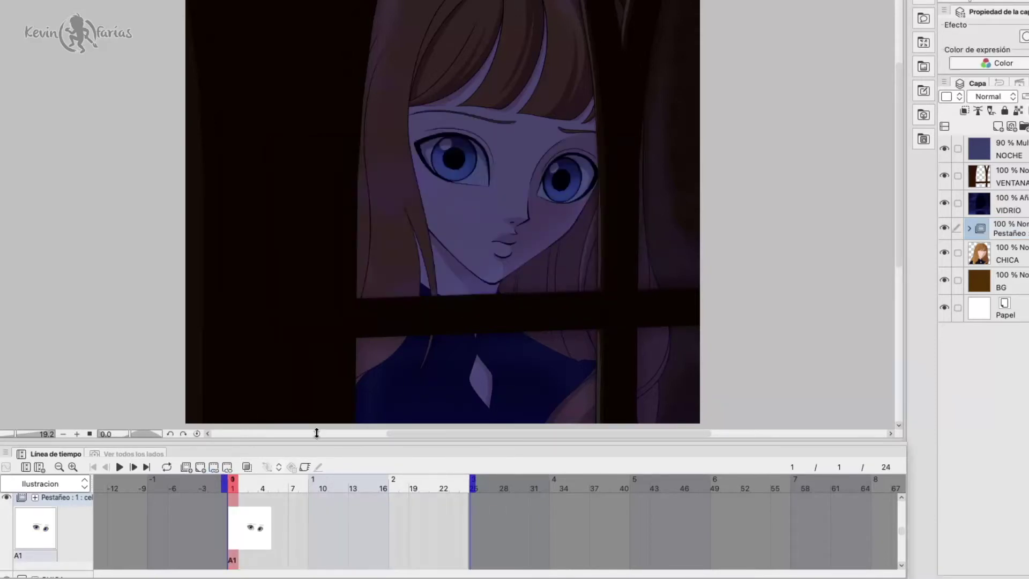
# - Zoom the timeline in four steps and scrub through the first frames
pyautogui.click(73, 466)
pyautogui.click(73, 467)
pyautogui.click(72, 467)
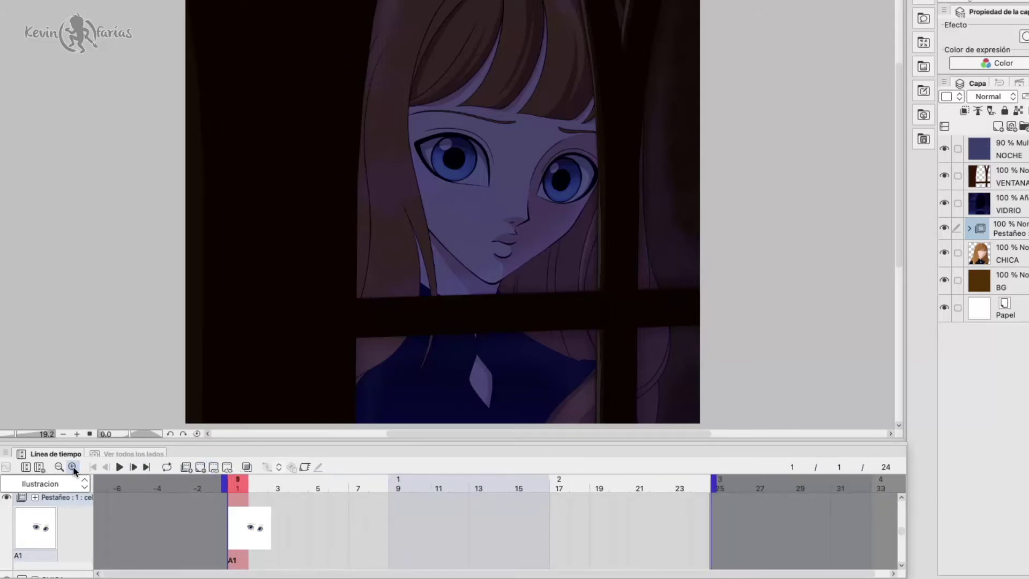
pyautogui.click(73, 466)
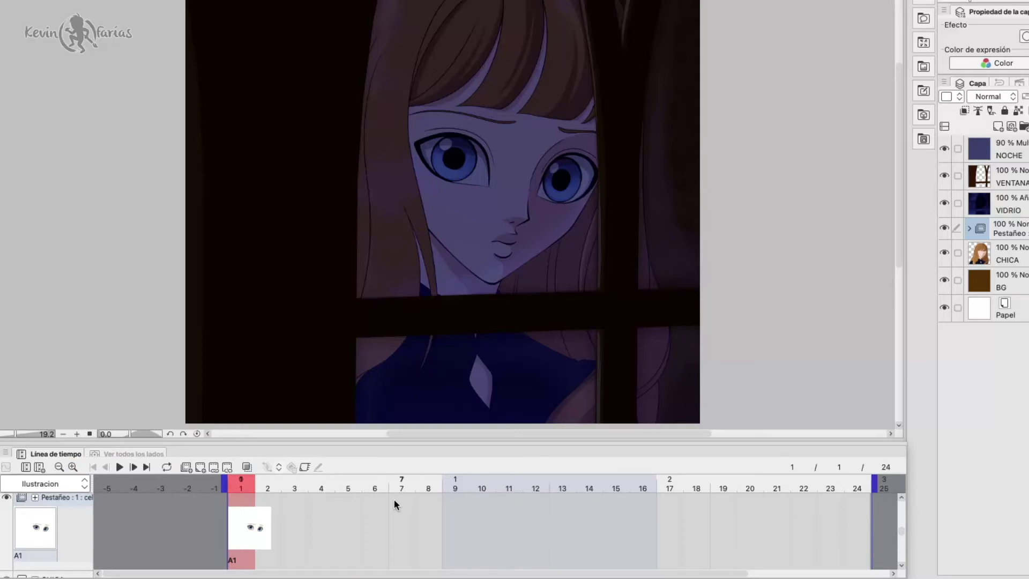
pyautogui.hscroll(2, 409, 557)
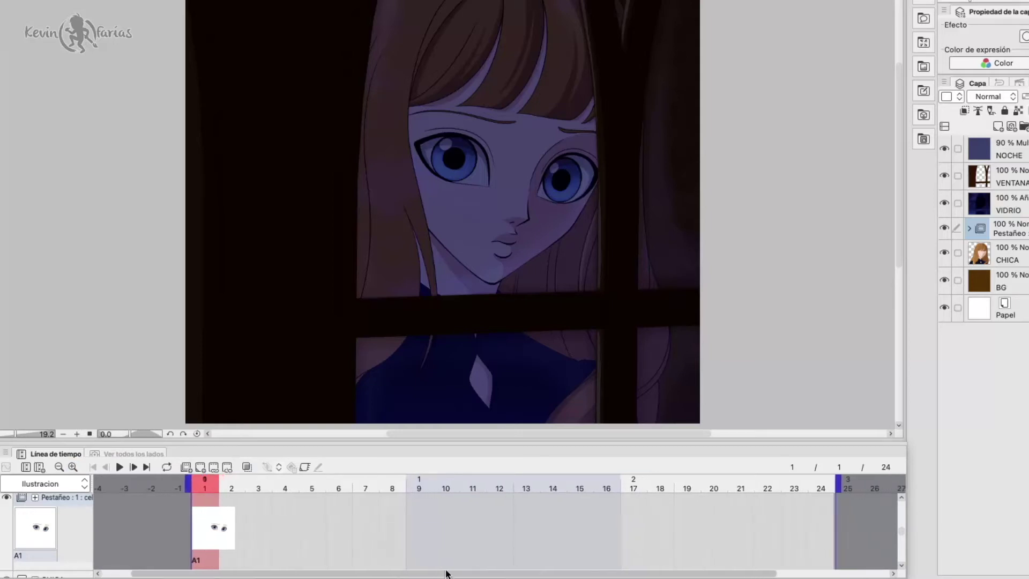
pyautogui.moveTo(201, 485)
pyautogui.mouseDown()
pyautogui.moveTo(388, 472)
pyautogui.moveTo(189, 475)
pyautogui.mouseUp()
# - Play the animation, then hide the BG, VIDRIO, VENTANA and NOCHE layers
pyautogui.click(120, 467)
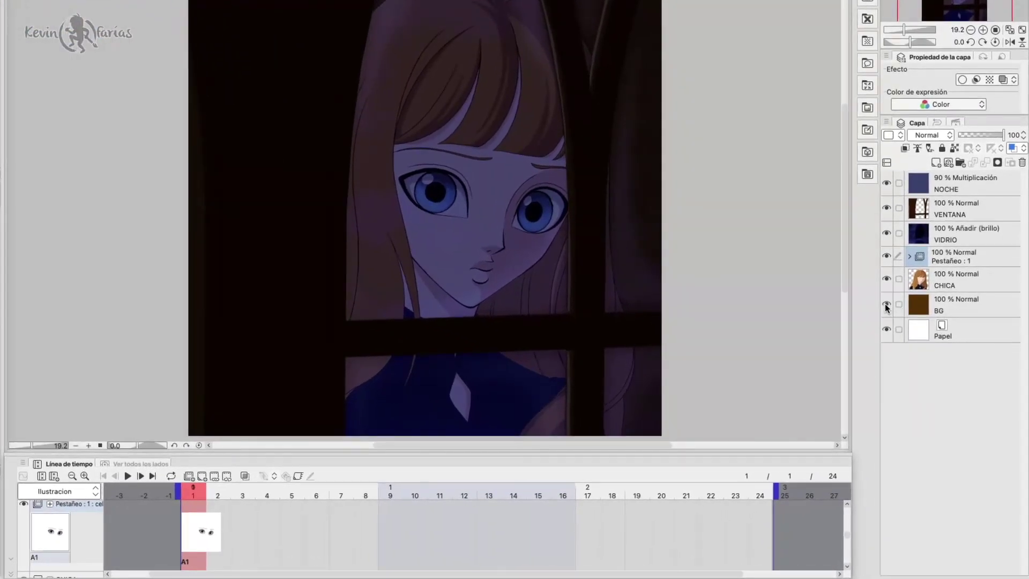
pyautogui.click(886, 304)
pyautogui.click(886, 233)
pyautogui.click(886, 208)
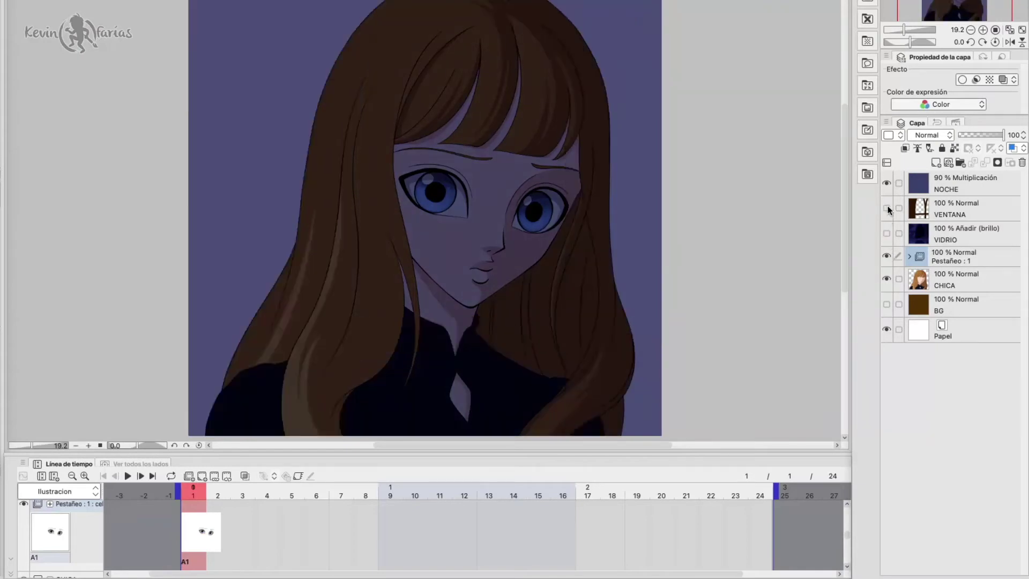
pyautogui.click(887, 182)
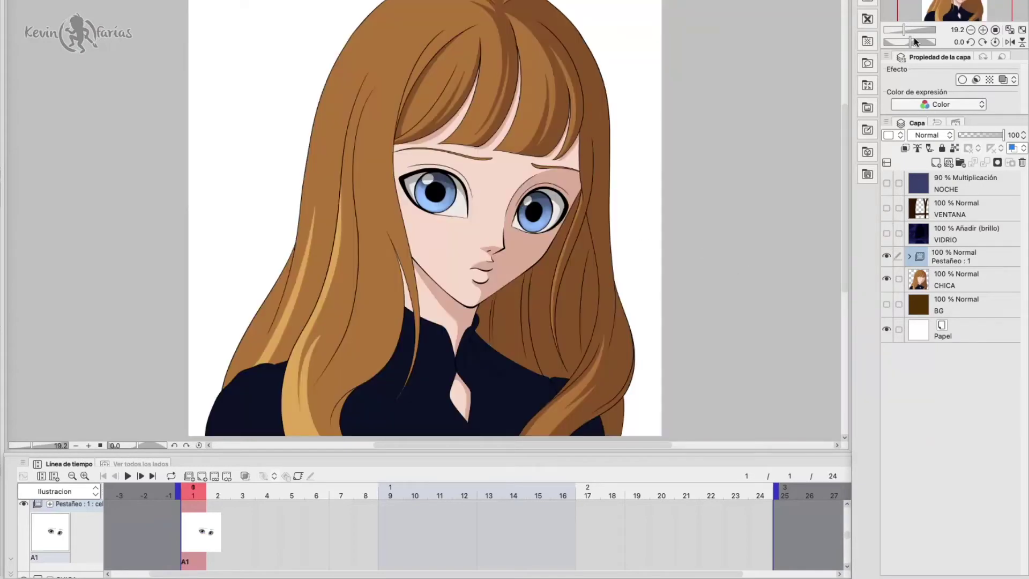
# - Zoom in on the girl's eyes, expand the Pestañeo folder and select A1
pyautogui.click(983, 30)
pyautogui.click(983, 30)
pyautogui.click(983, 30)
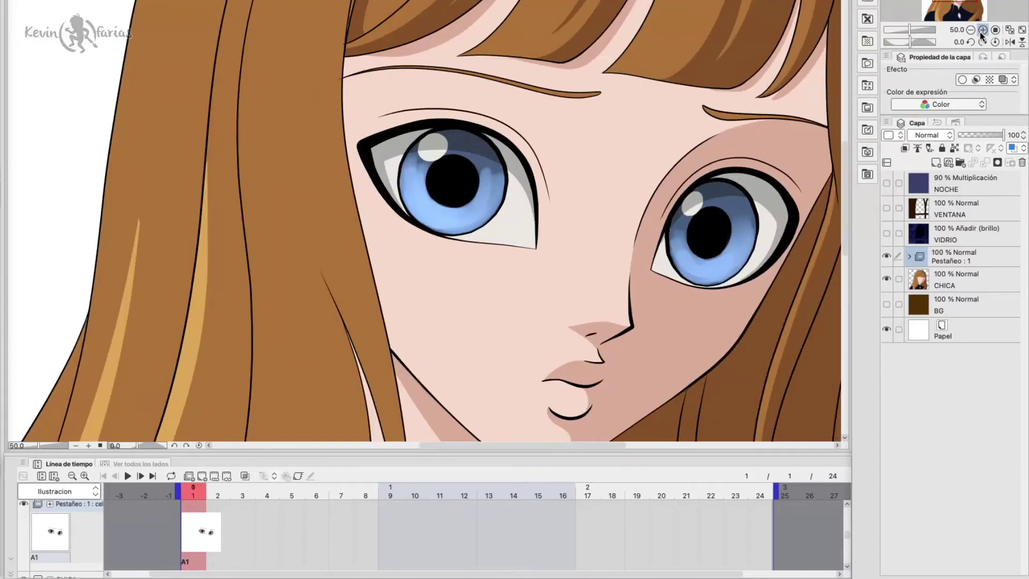
pyautogui.click(983, 30)
pyautogui.moveTo(696, 198); pyautogui.dragTo(518, 201)
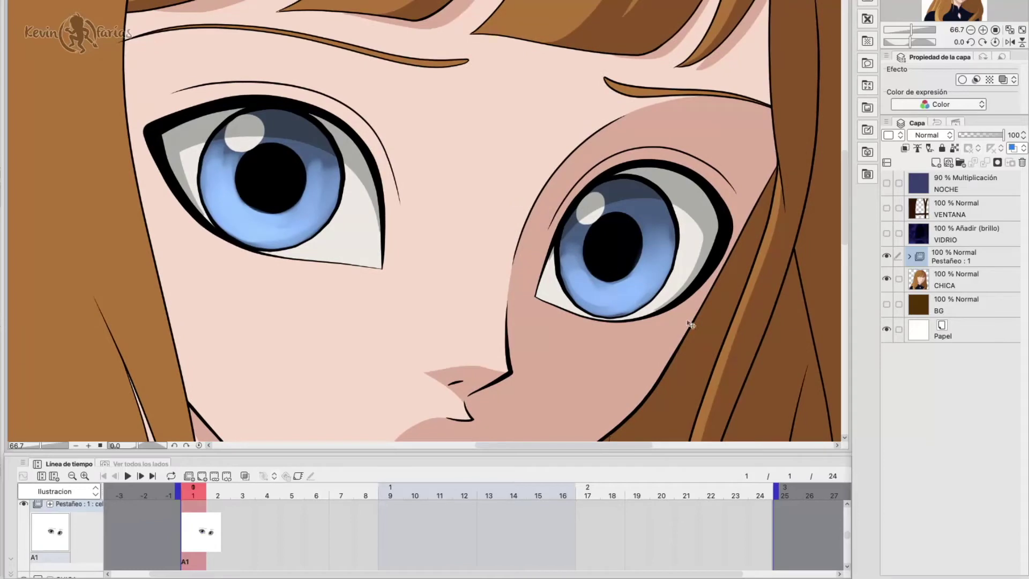
pyautogui.click(963, 255)
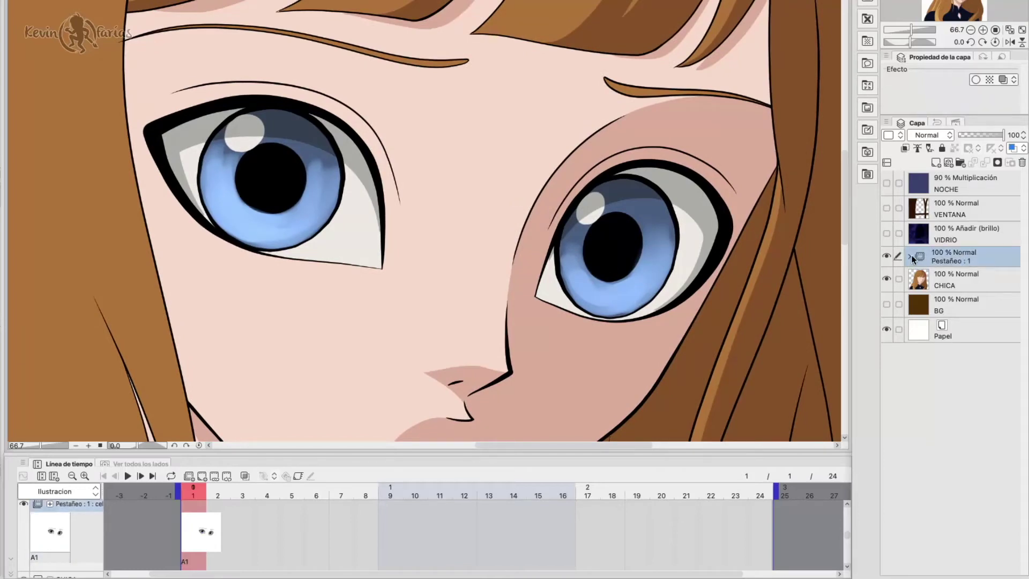
pyautogui.click(909, 256)
pyautogui.click(971, 276)
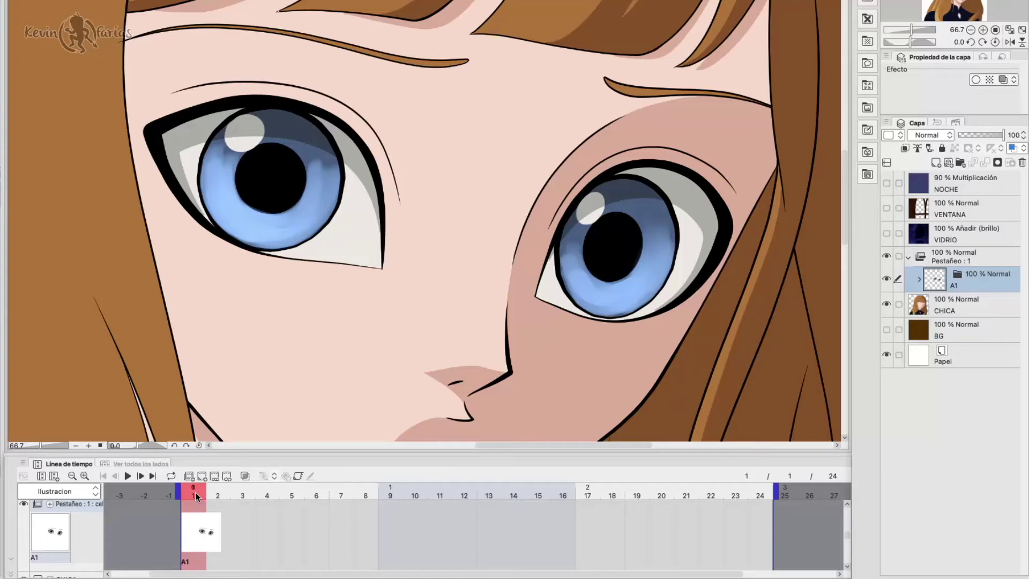
# - Move the playhead to frame 5 and duplicate the A1 drawing as A2
pyautogui.moveTo(195, 492); pyautogui.dragTo(285, 495)
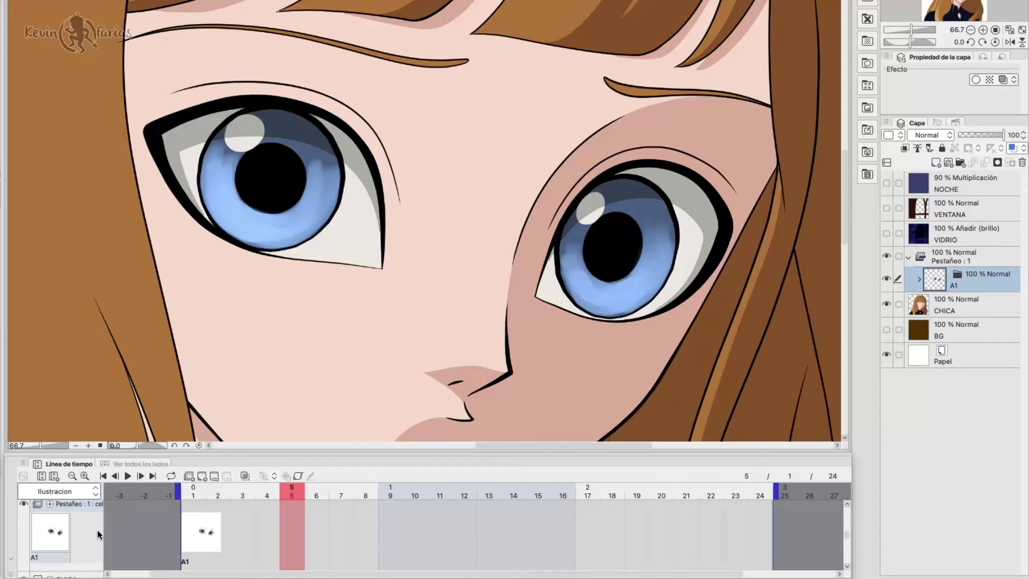
pyautogui.rightClick(49, 534)
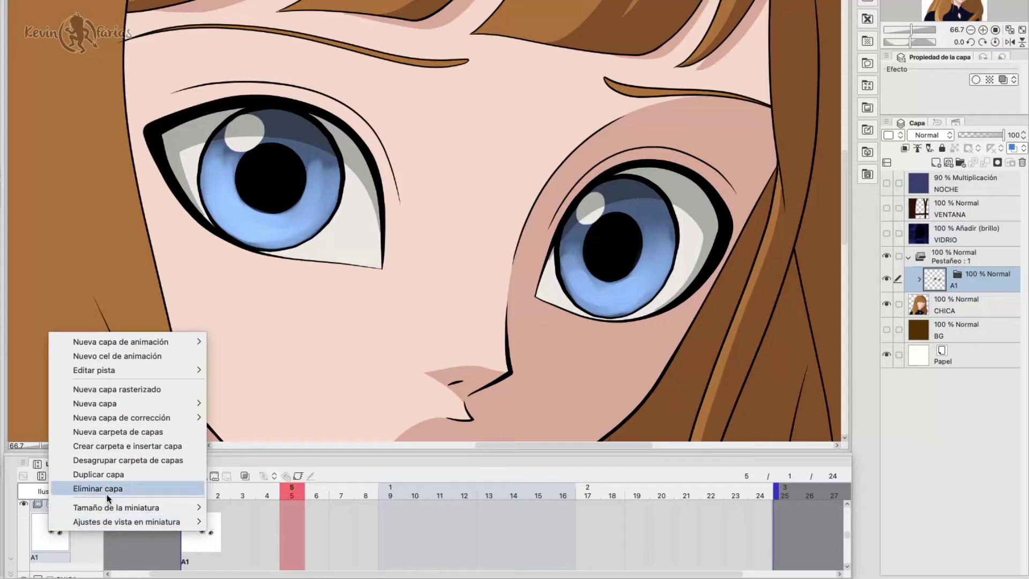
pyautogui.click(153, 479)
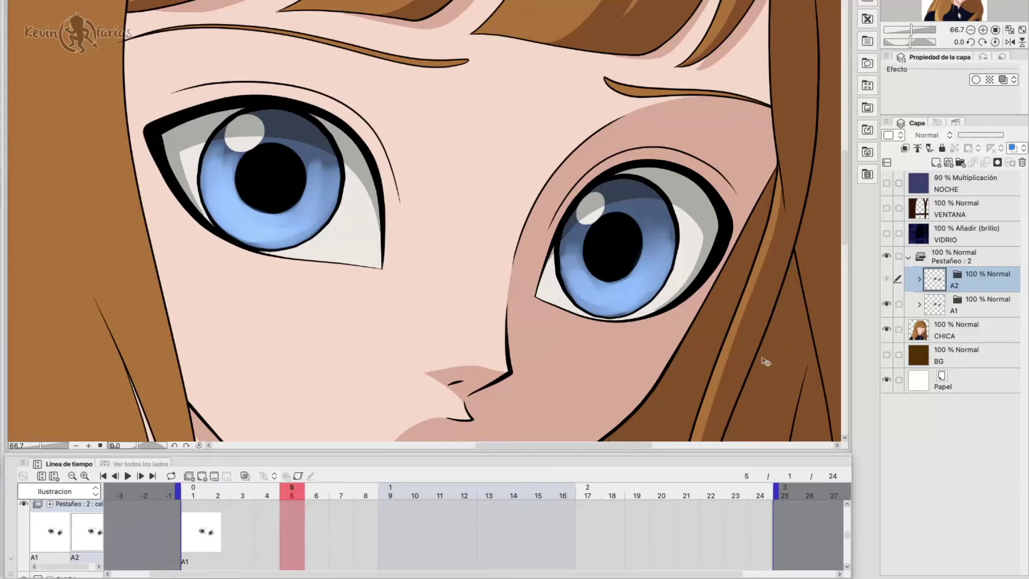
# - Assign cel A2 to frame 5 of the blink track
pyautogui.click(215, 476)
pyautogui.click(381, 216)
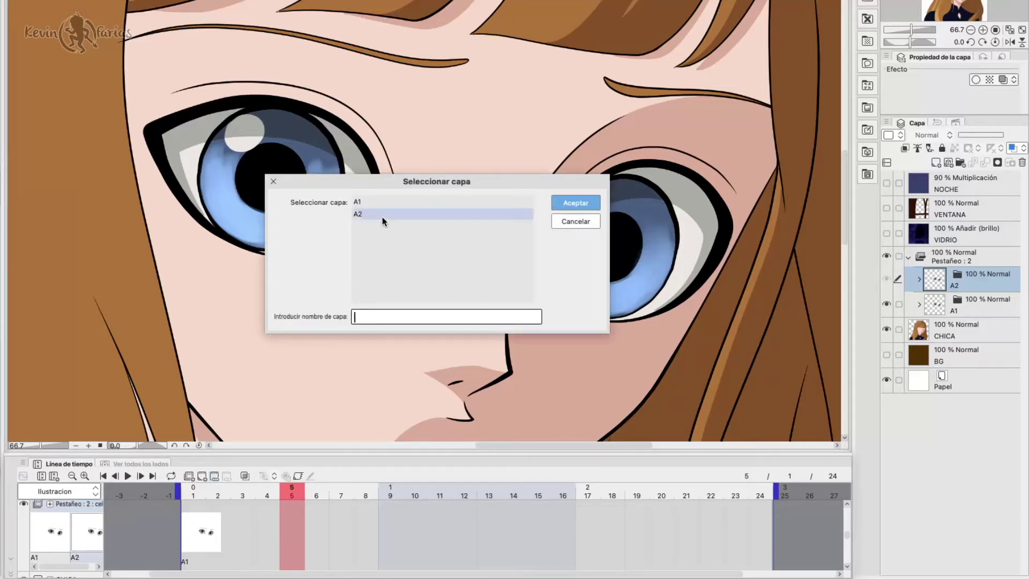
pyautogui.click(564, 203)
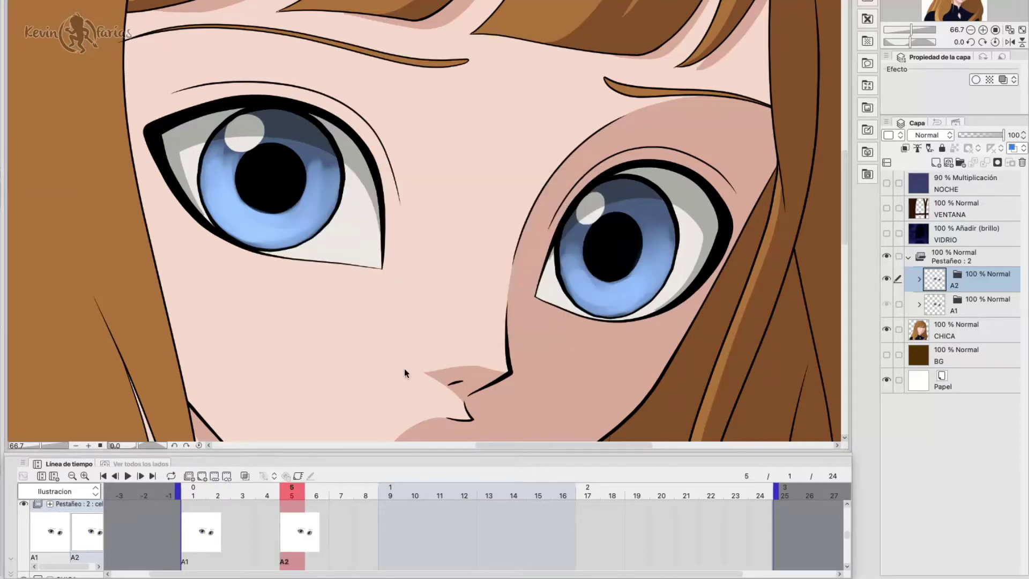
pyautogui.click(290, 491)
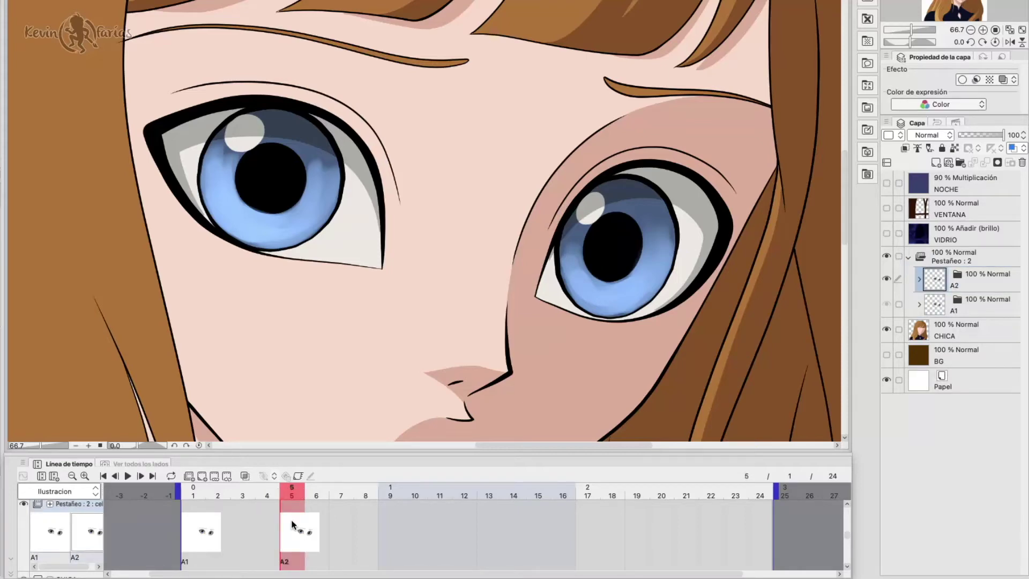
# - In cel A2, hide the eye highlights, iris highlights and eye colour layers
pyautogui.click(919, 279)
pyautogui.click(886, 304)
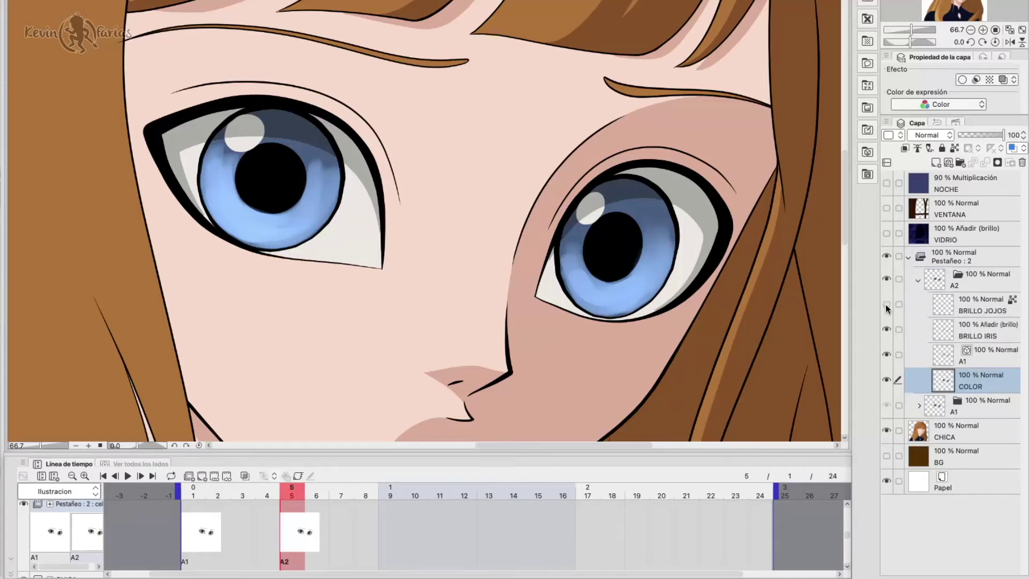
pyautogui.click(887, 329)
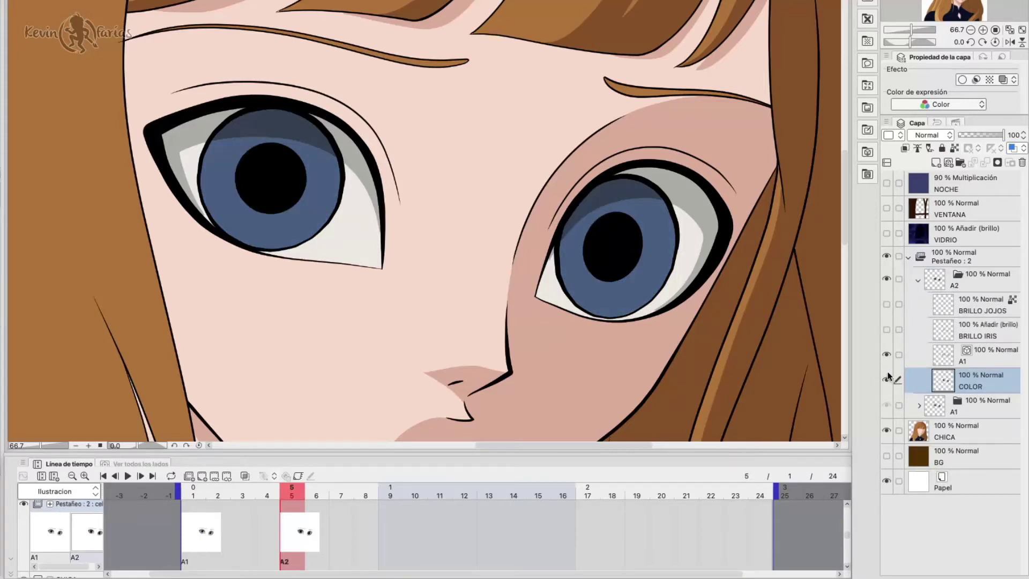
pyautogui.click(887, 380)
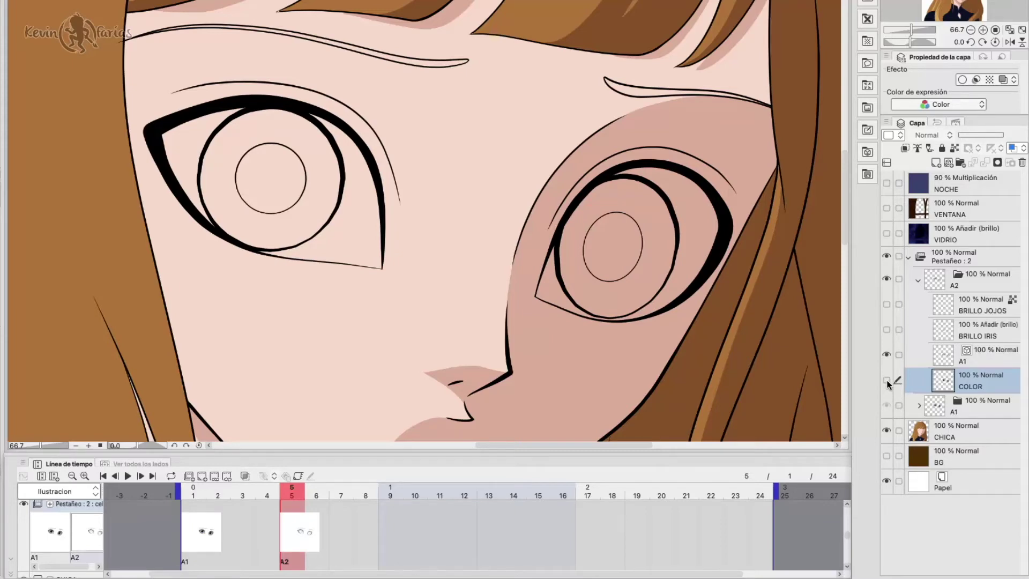
# - Hide cel A1's eye highlights, iris glow and eye colour, then return to cel A2
pyautogui.click(918, 403)
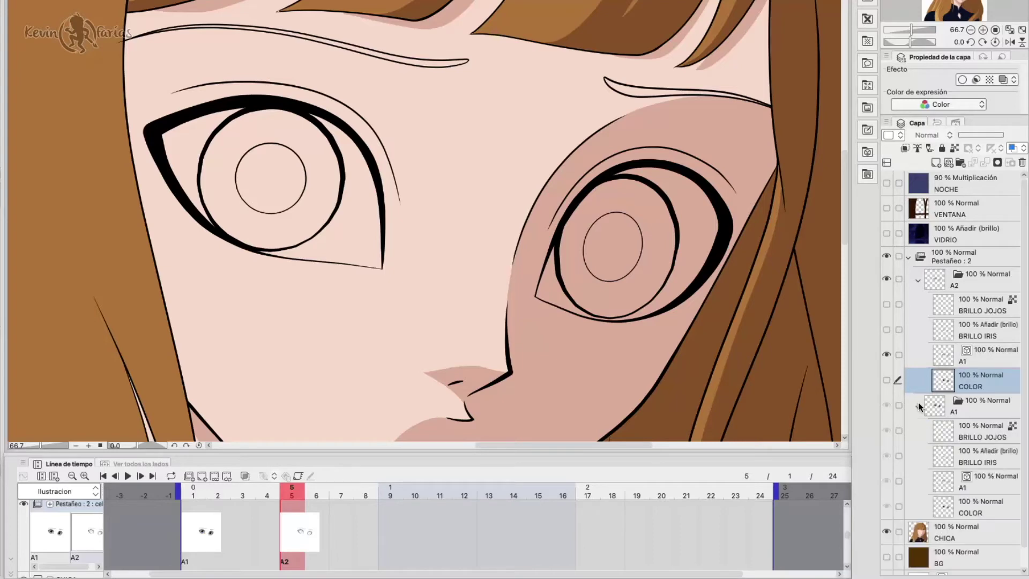
pyautogui.click(973, 404)
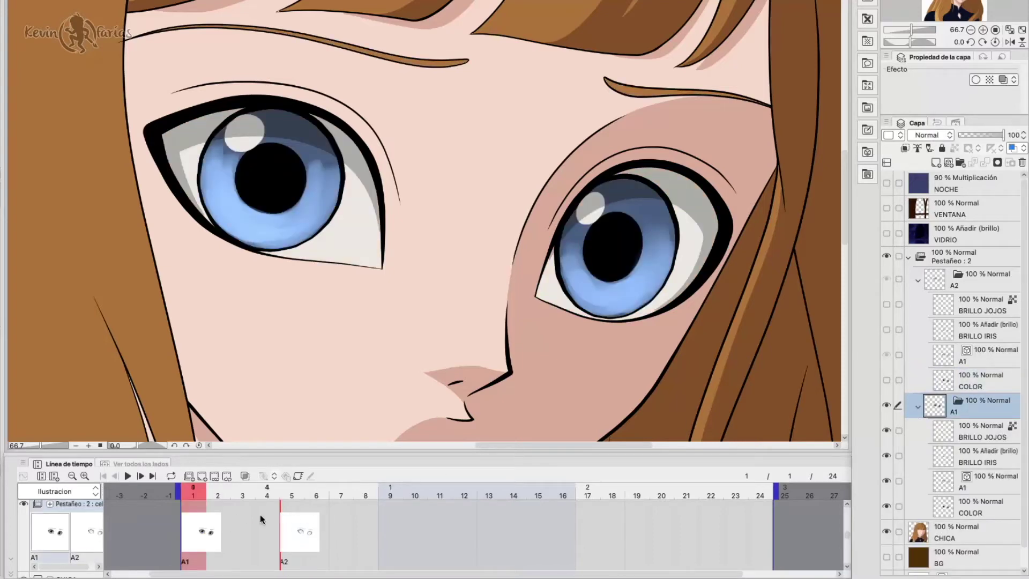
pyautogui.click(887, 431)
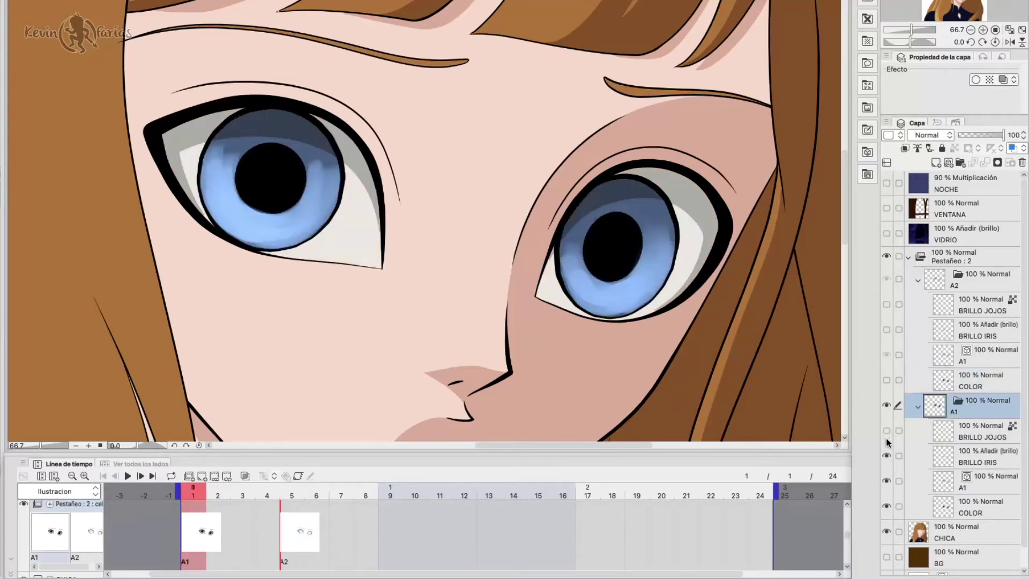
pyautogui.click(887, 457)
pyautogui.click(886, 507)
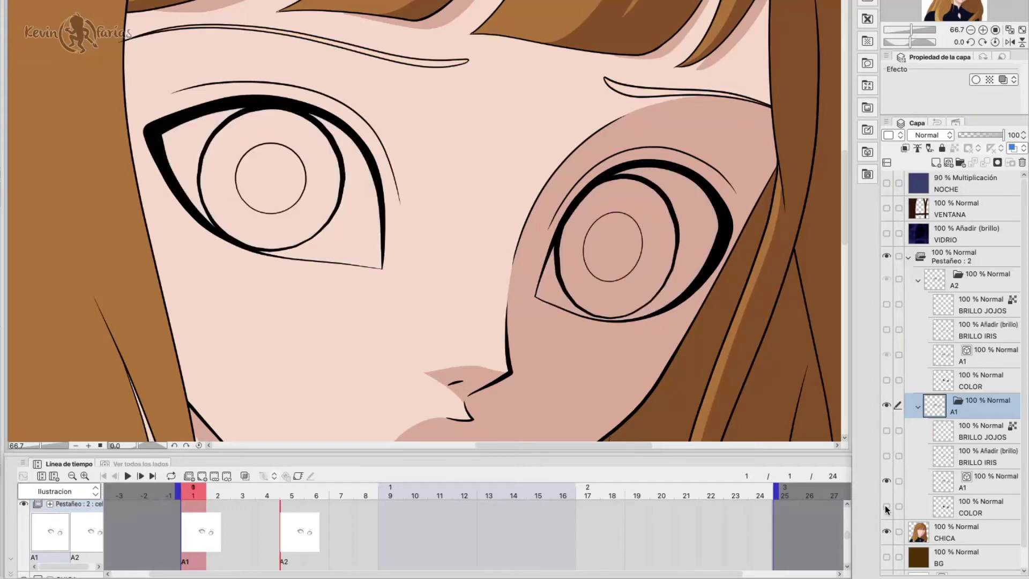
pyautogui.click(977, 280)
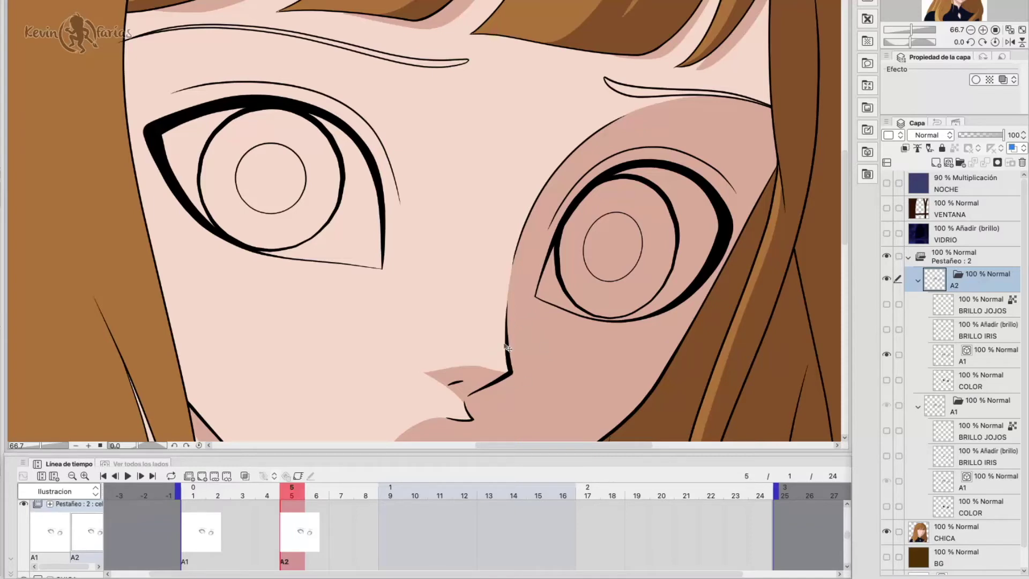
# - Turn on onion skin and lower both eyebrows slightly with lasso selections
pyautogui.click(245, 476)
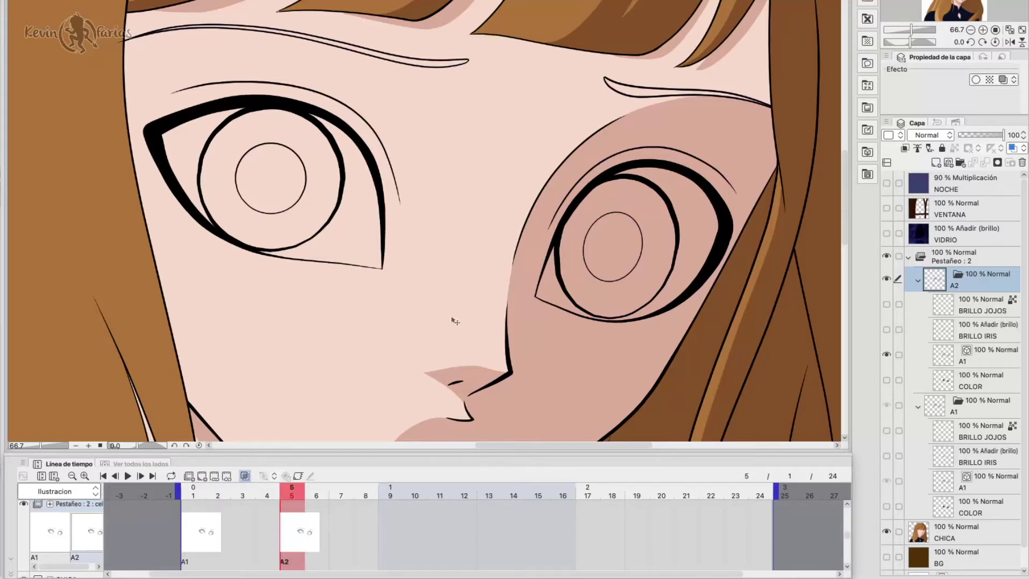
pyautogui.moveTo(795, 104); pyautogui.dragTo(794, 89)
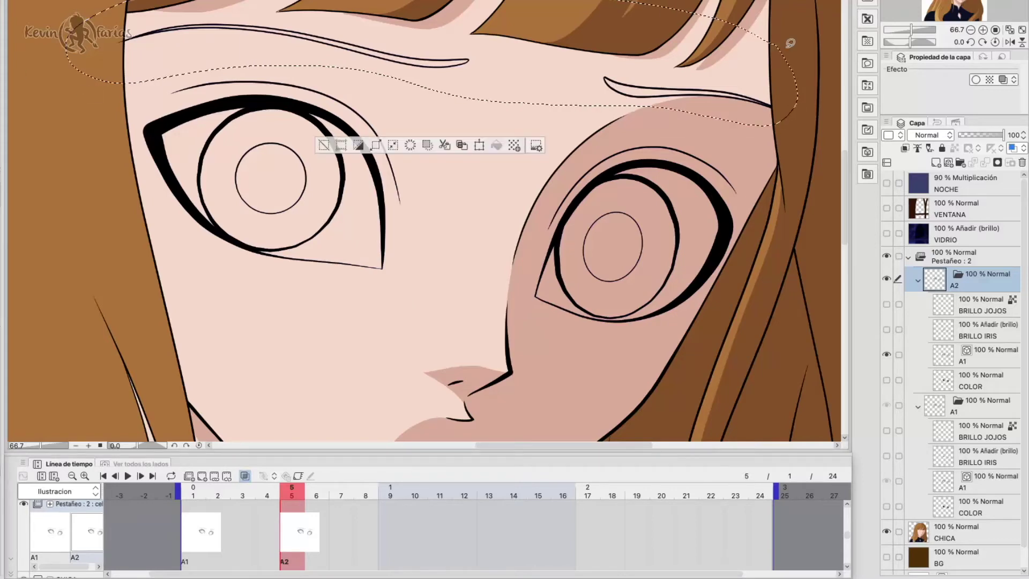
pyautogui.moveTo(478, 175); pyautogui.dragTo(478, 180)
pyautogui.hotkey('ctrl', 'd')
pyautogui.moveTo(475, 20); pyautogui.dragTo(505, 37)
pyautogui.moveTo(614, 46); pyautogui.dragTo(659, 41)
pyautogui.hotkey('ctrl', 'd')
# - Erase the open-eye lines and draw the left eye closed with a thick lash
pyautogui.click(985, 360)
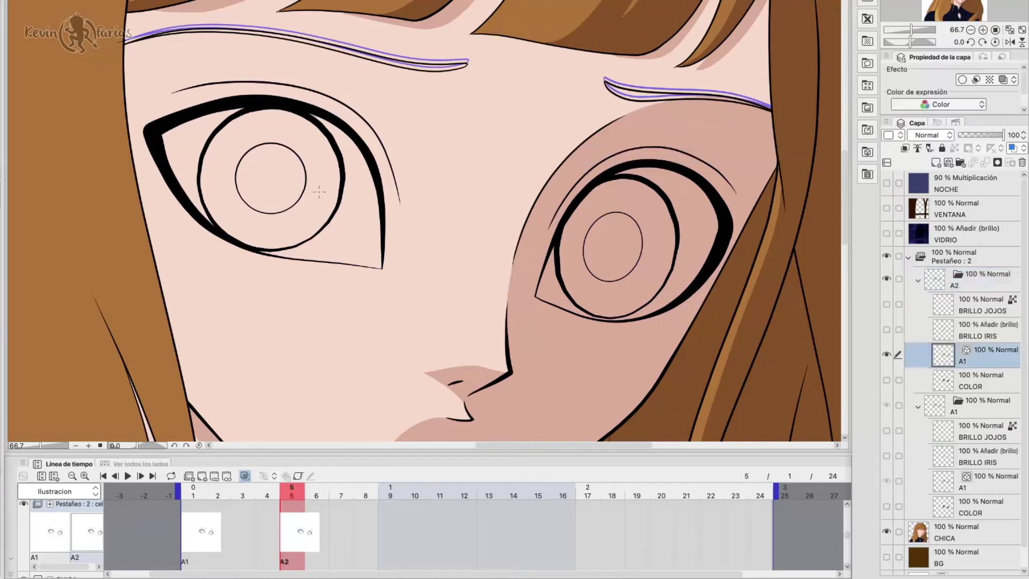
pyautogui.moveTo(306, 185); pyautogui.dragTo(344, 192)
pyautogui.moveTo(561, 230); pyautogui.dragTo(586, 236)
pyautogui.moveTo(371, 218); pyautogui.dragTo(583, 231)
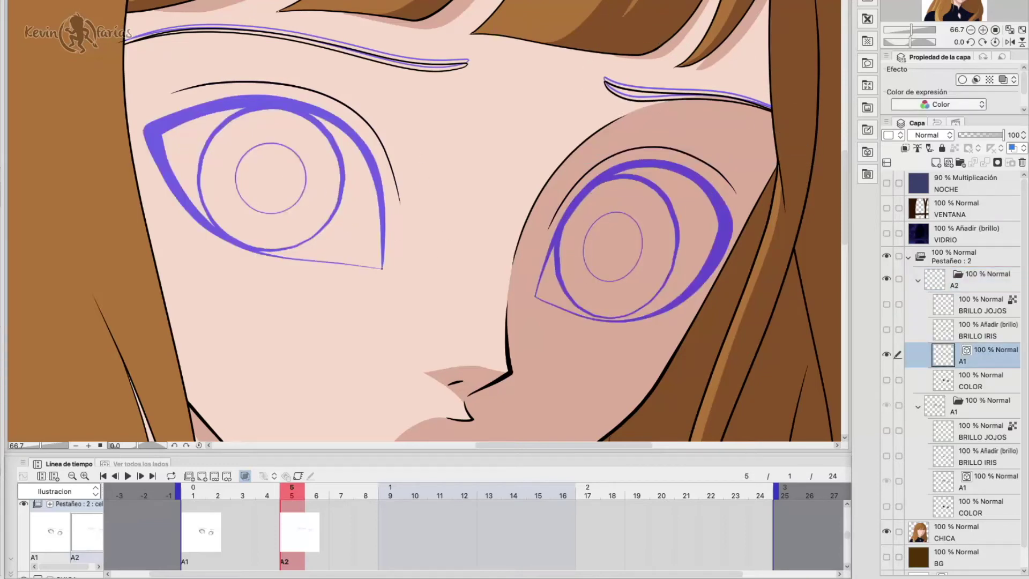
pyautogui.moveTo(384, 251)
pyautogui.mouseDown()
pyautogui.moveTo(359, 244)
pyautogui.moveTo(334, 240)
pyautogui.moveTo(326, 261)
pyautogui.moveTo(160, 166)
pyautogui.moveTo(236, 242)
pyautogui.moveTo(201, 214)
pyautogui.mouseUp()
pyautogui.moveTo(396, 279)
pyautogui.mouseDown()
pyautogui.moveTo(345, 261)
pyautogui.moveTo(148, 129)
pyautogui.moveTo(167, 188)
pyautogui.moveTo(175, 176)
pyautogui.moveTo(189, 197)
pyautogui.moveTo(183, 206)
pyautogui.mouseUp()
pyautogui.moveTo(217, 235)
pyautogui.mouseDown()
pyautogui.moveTo(392, 276)
pyautogui.moveTo(237, 248)
pyautogui.mouseUp()
pyautogui.moveTo(152, 99); pyautogui.dragTo(426, 218)
pyautogui.moveTo(444, 183); pyautogui.dragTo(444, 188)
pyautogui.press('super+d')
# - On a mirrored canvas, draw the right eye's closed lid, thick lash and crease
pyautogui.press('h')
pyautogui.press('h')
pyautogui.moveTo(534, 295)
pyautogui.mouseDown()
pyautogui.moveTo(631, 327)
pyautogui.moveTo(622, 320)
pyautogui.moveTo(704, 280)
pyautogui.moveTo(717, 250)
pyautogui.mouseUp()
pyautogui.press('super+z')
pyautogui.moveTo(589, 316)
pyautogui.mouseDown()
pyautogui.moveTo(683, 297)
pyautogui.moveTo(632, 323)
pyautogui.moveTo(699, 277)
pyautogui.moveTo(593, 330)
pyautogui.moveTo(714, 247)
pyautogui.mouseUp()
pyautogui.press('p')
pyautogui.moveTo(714, 247); pyautogui.dragTo(730, 279)
pyautogui.moveTo(647, 330)
pyautogui.mouseDown()
pyautogui.moveTo(722, 276)
pyautogui.moveTo(711, 269)
pyautogui.mouseUp()
pyautogui.moveTo(730, 280); pyautogui.dragTo(640, 333)
pyautogui.moveTo(535, 295)
pyautogui.mouseDown()
pyautogui.moveTo(577, 307)
pyautogui.moveTo(698, 268)
pyautogui.moveTo(666, 277)
pyautogui.moveTo(681, 266)
pyautogui.mouseUp()
pyautogui.moveTo(541, 242); pyautogui.dragTo(552, 244)
pyautogui.moveTo(691, 124); pyautogui.dragTo(691, 129)
pyautogui.press('super+d')
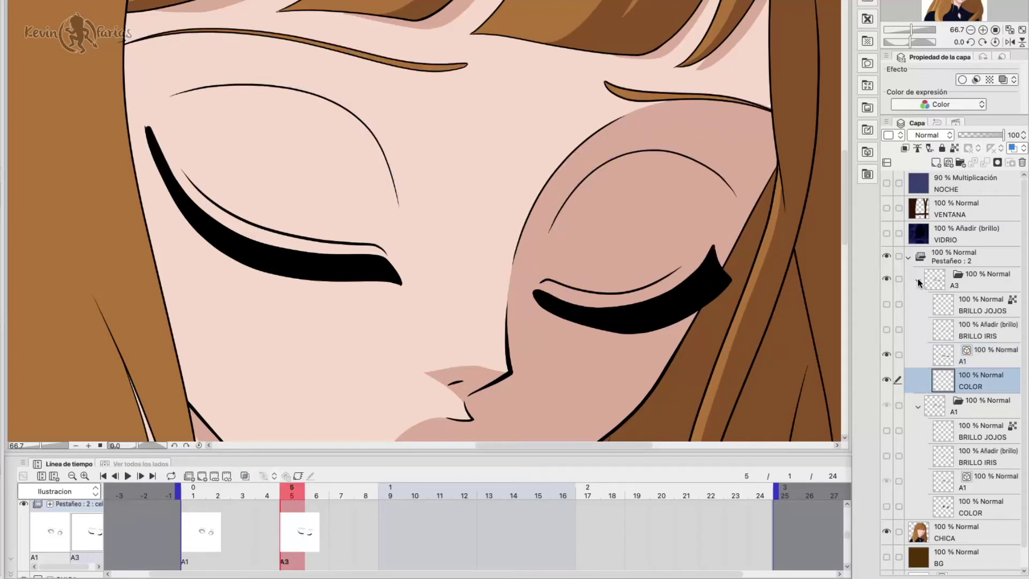
pyautogui.click(918, 278)
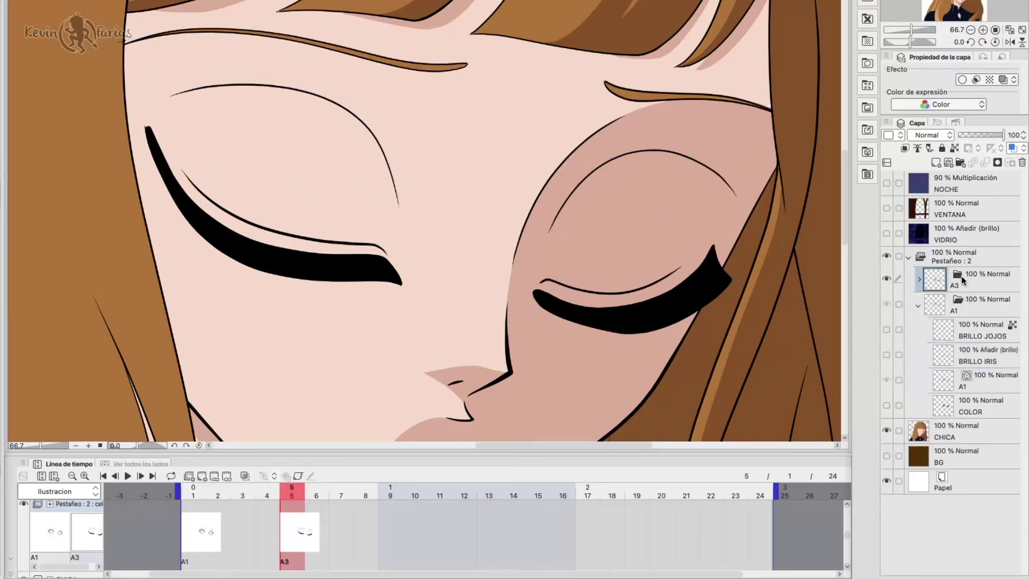
# - Duplicate the open-eye cel A1 into a new cel A2
pyautogui.click(978, 306)
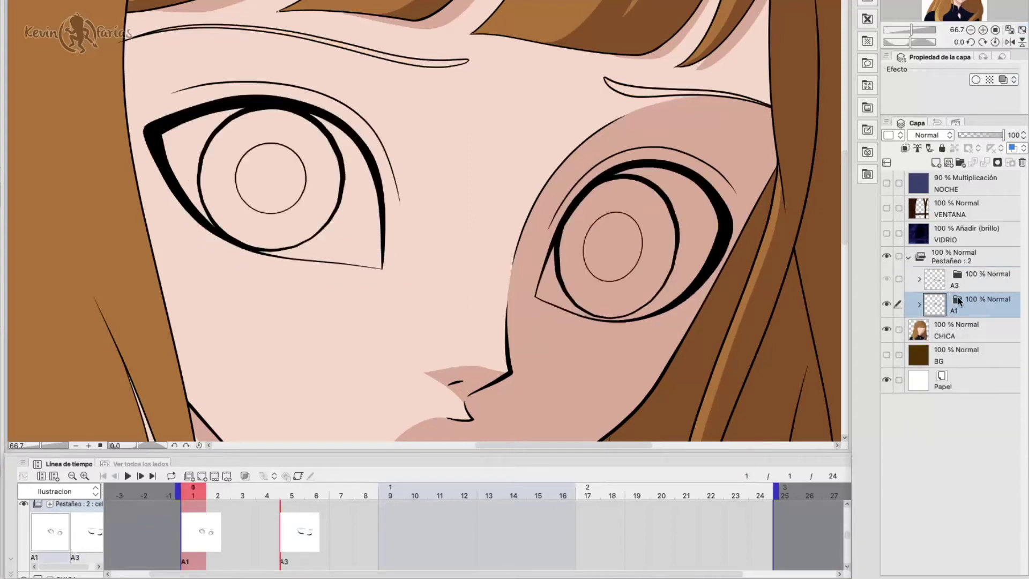
pyautogui.rightClick(47, 533)
pyautogui.click(91, 415)
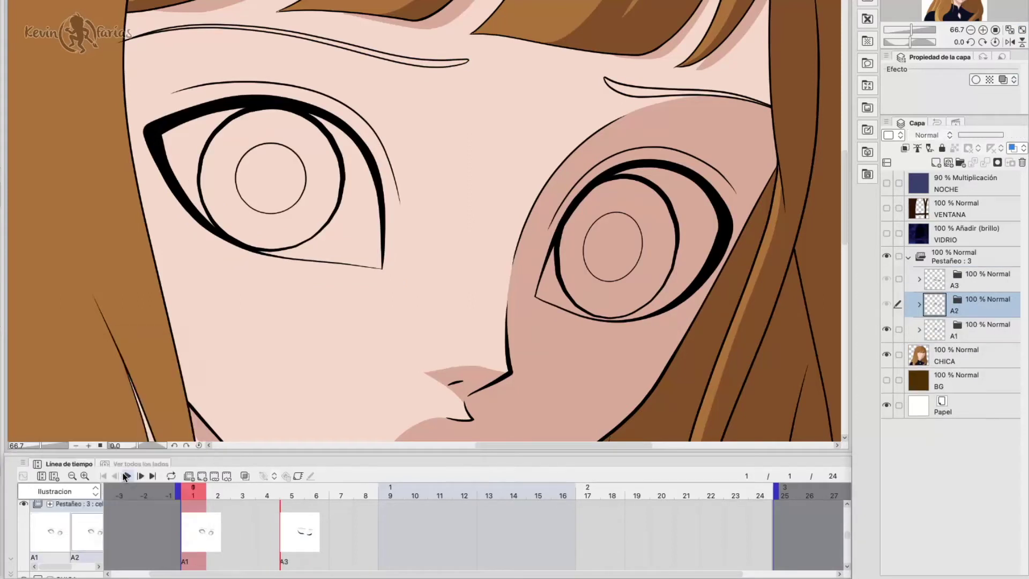
# - Place cel A2 at timeline frame 4
pyautogui.moveTo(217, 492); pyautogui.dragTo(258, 501)
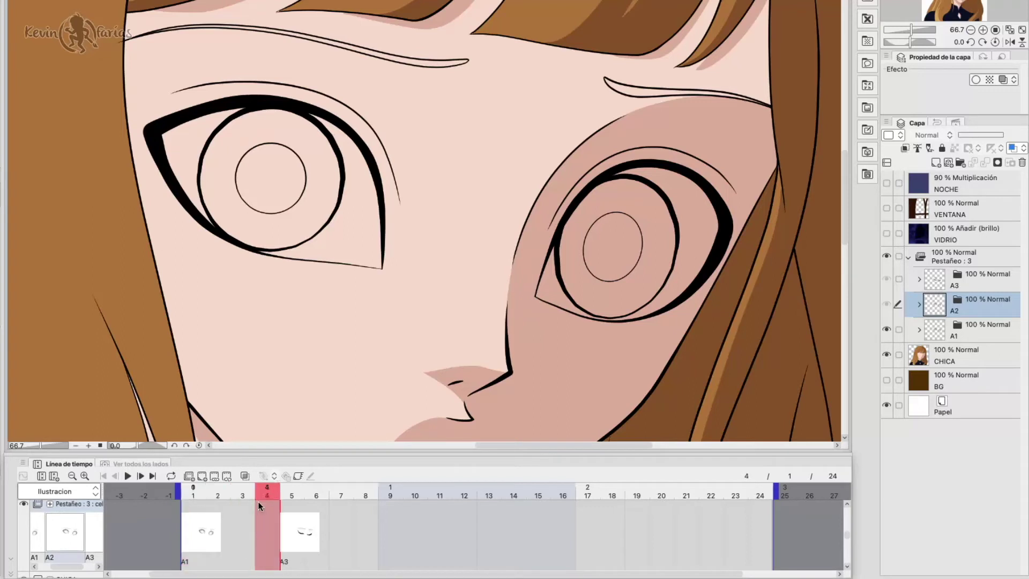
pyautogui.click(215, 475)
pyautogui.click(418, 214)
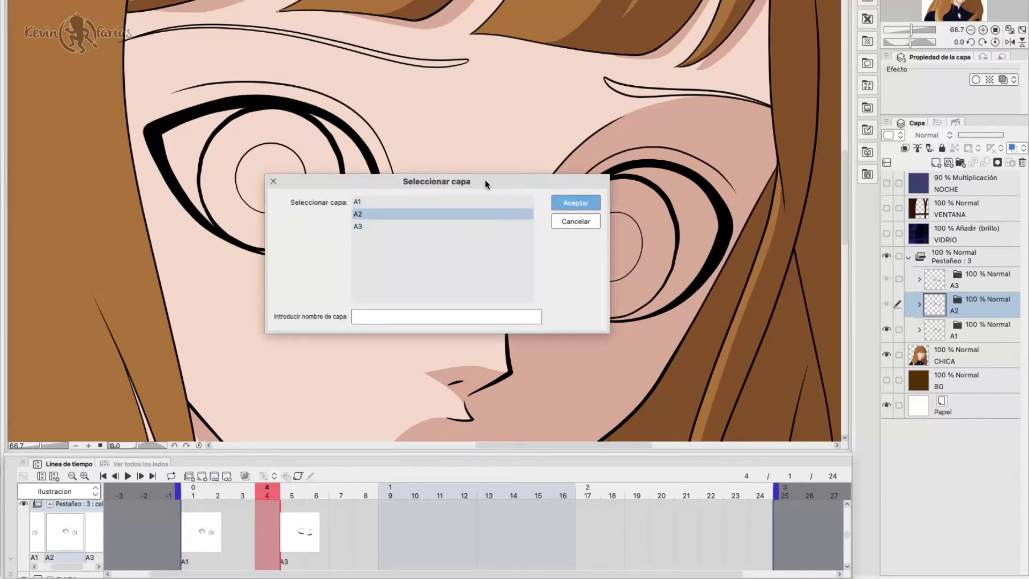
pyautogui.click(579, 202)
# - Expand cel A2 and check its eye colour and iris glow, leaving both hidden
pyautogui.click(919, 305)
pyautogui.click(885, 405)
pyautogui.click(886, 405)
pyautogui.click(886, 355)
pyautogui.click(886, 356)
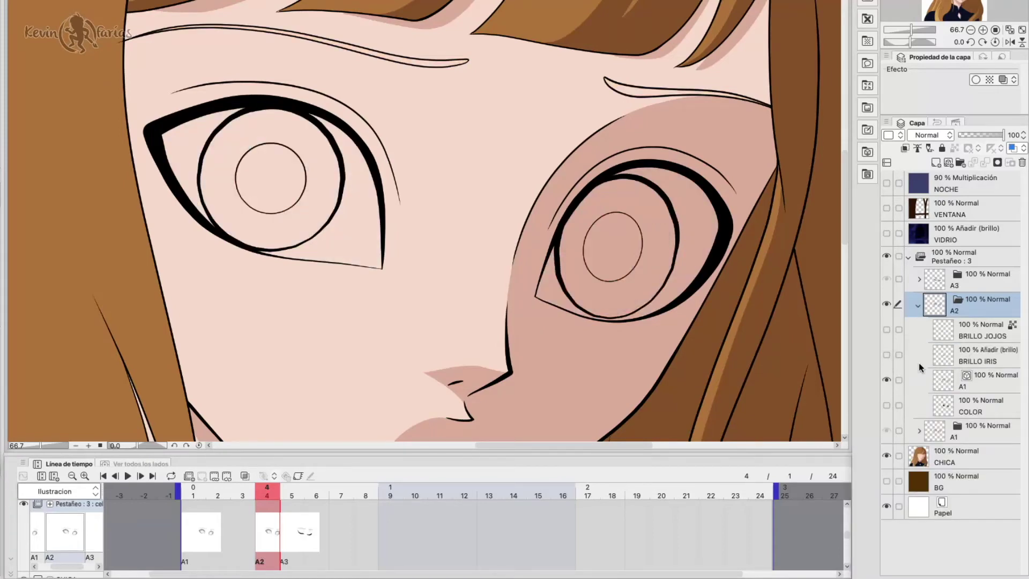
# - With onion skin on, redraw the left eye's lid line thicker on A2's line art
pyautogui.click(245, 477)
pyautogui.click(262, 491)
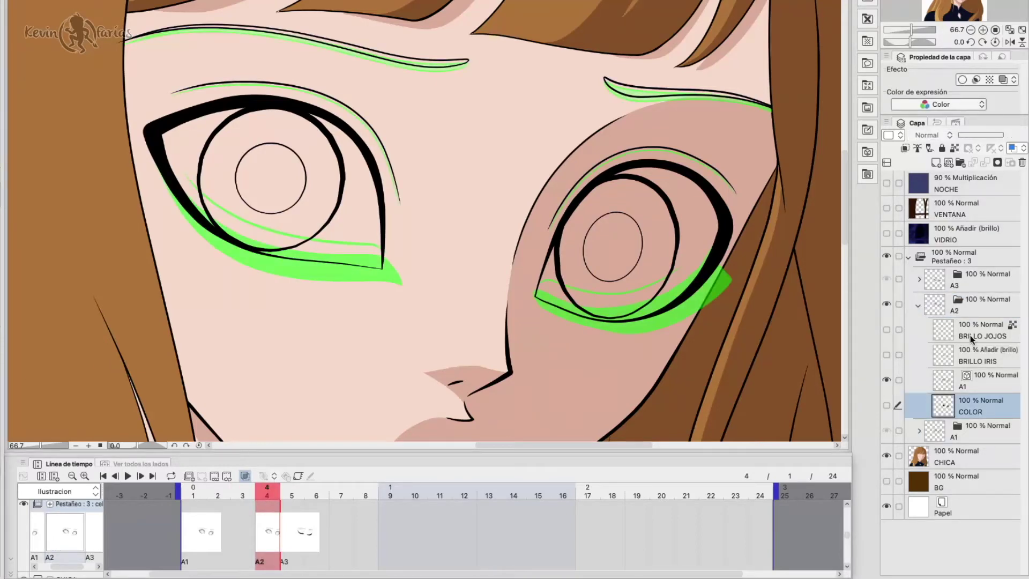
pyautogui.click(981, 385)
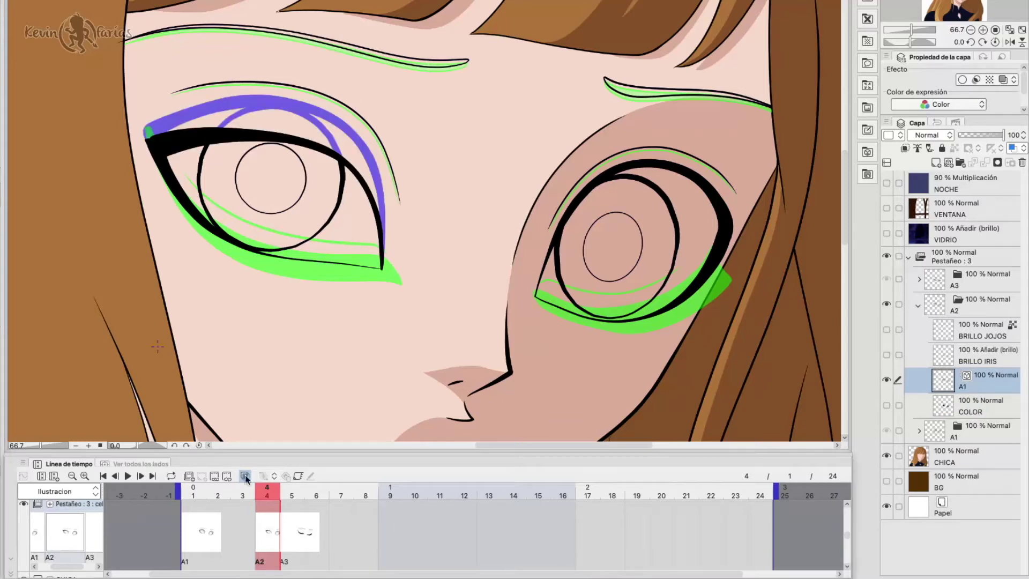
pyautogui.press('super+z')
pyautogui.moveTo(381, 270)
pyautogui.mouseDown()
pyautogui.moveTo(346, 271)
pyautogui.moveTo(197, 209)
pyautogui.moveTo(162, 159)
pyautogui.mouseUp()
pyautogui.moveTo(241, 246); pyautogui.dragTo(159, 163)
pyautogui.moveTo(381, 269)
pyautogui.mouseDown()
pyautogui.moveTo(214, 223)
pyautogui.moveTo(155, 129)
pyautogui.mouseUp()
pyautogui.moveTo(232, 239); pyautogui.dragTo(145, 139)
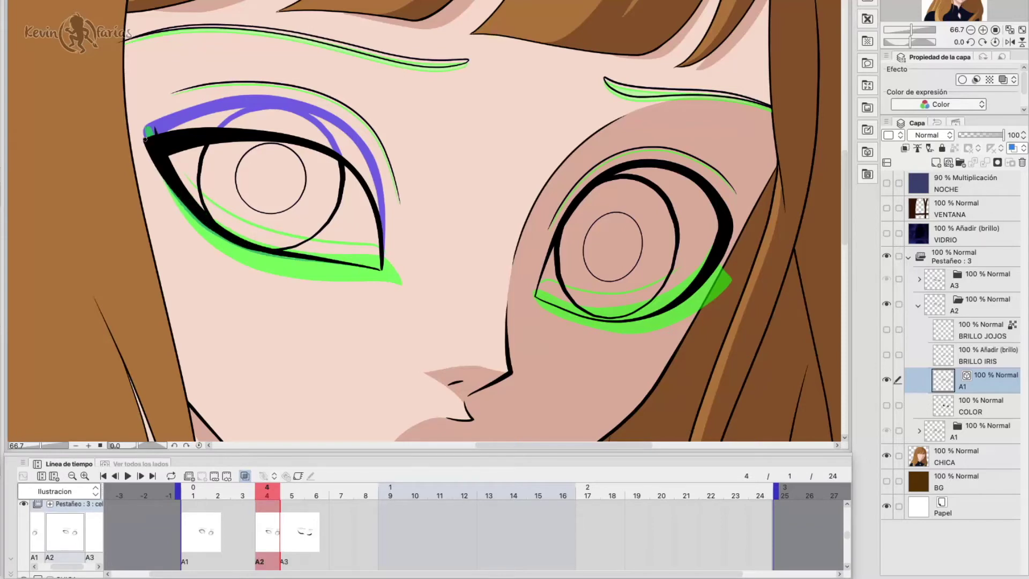
# - Lasso and nudge both eyelid creases and both eyebrows slightly down
pyautogui.press('m')
pyautogui.moveTo(143, 98)
pyautogui.mouseDown()
pyautogui.moveTo(411, 224)
pyautogui.moveTo(146, 103)
pyautogui.mouseUp()
pyautogui.moveTo(188, 65); pyautogui.dragTo(129, 22)
pyautogui.moveTo(188, 56); pyautogui.dragTo(188, 57)
pyautogui.moveTo(658, 47)
pyautogui.mouseDown()
pyautogui.moveTo(802, 102)
pyautogui.moveTo(655, 50)
pyautogui.mouseUp()
pyautogui.moveTo(797, 103); pyautogui.dragTo(797, 106)
pyautogui.moveTo(589, 146)
pyautogui.mouseDown()
pyautogui.moveTo(592, 172)
pyautogui.moveTo(545, 239)
pyautogui.mouseUp()
pyautogui.moveTo(744, 179); pyautogui.dragTo(745, 181)
pyautogui.press('super+d')
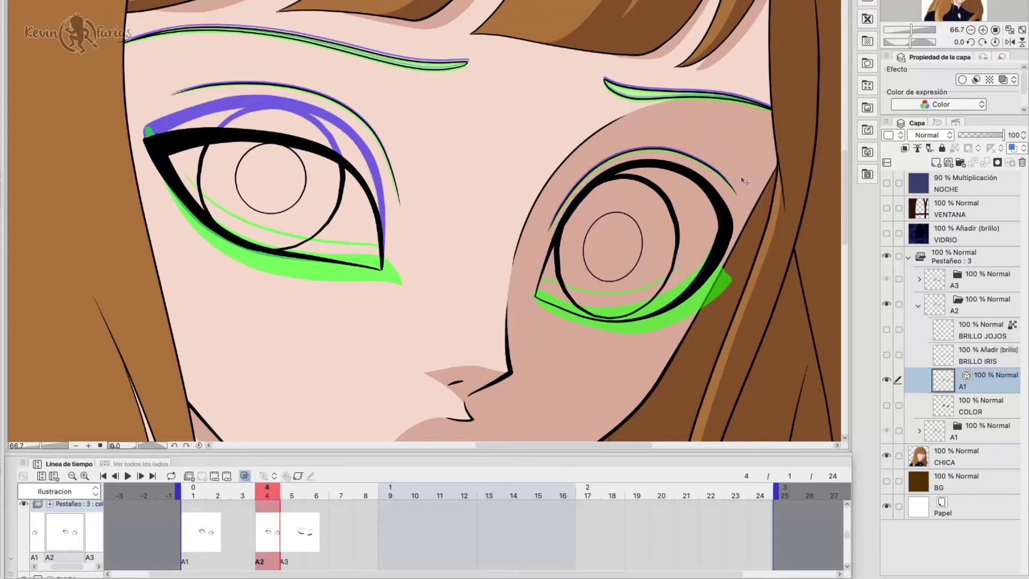
# - On a mirrored canvas, draw the right eye's lowered upper lid
pyautogui.press('h')
pyautogui.press('p')
pyautogui.press('super+z')
pyautogui.moveTo(314, 297)
pyautogui.mouseDown()
pyautogui.moveTo(250, 210)
pyautogui.moveTo(132, 232)
pyautogui.mouseUp()
pyautogui.moveTo(263, 208); pyautogui.dragTo(134, 241)
pyautogui.moveTo(313, 298)
pyautogui.mouseDown()
pyautogui.moveTo(305, 275)
pyautogui.moveTo(142, 234)
pyautogui.moveTo(153, 268)
pyautogui.mouseUp()
pyautogui.press('e')
pyautogui.moveTo(236, 325); pyautogui.dragTo(234, 319)
pyautogui.press('p')
# - Thicken the lowered lid, erase the old lid and iris top, then unmirror and preview
pyautogui.moveTo(313, 296)
pyautogui.mouseDown()
pyautogui.moveTo(161, 295)
pyautogui.moveTo(194, 306)
pyautogui.mouseUp()
pyautogui.moveTo(291, 249); pyautogui.dragTo(144, 239)
pyautogui.moveTo(312, 296); pyautogui.dragTo(229, 209)
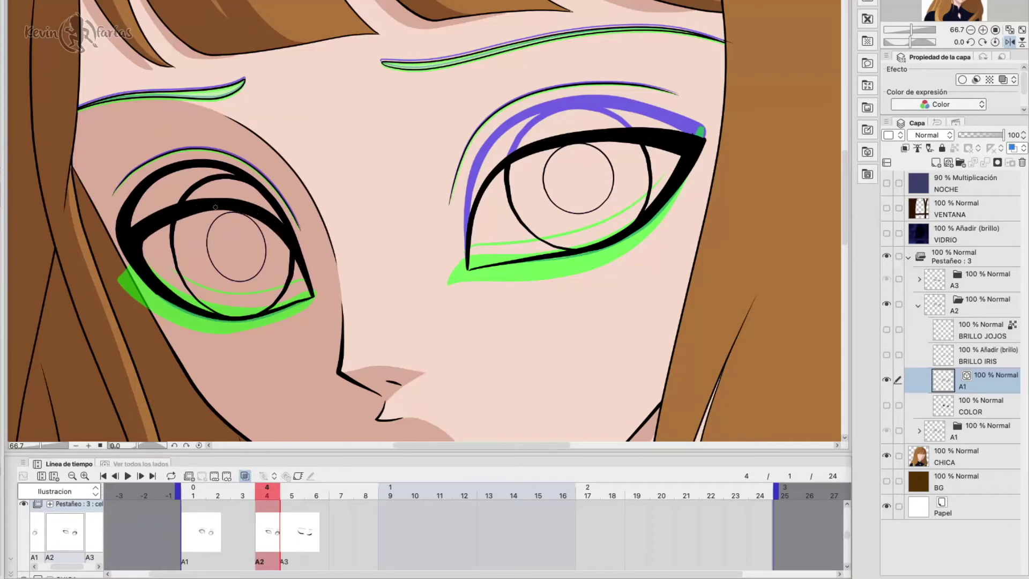
pyautogui.moveTo(291, 252)
pyautogui.mouseDown()
pyautogui.moveTo(227, 210)
pyautogui.moveTo(142, 246)
pyautogui.mouseUp()
pyautogui.press('e')
pyautogui.moveTo(185, 164); pyautogui.dragTo(281, 215)
pyautogui.moveTo(114, 259); pyautogui.dragTo(153, 213)
pyautogui.click(1009, 43)
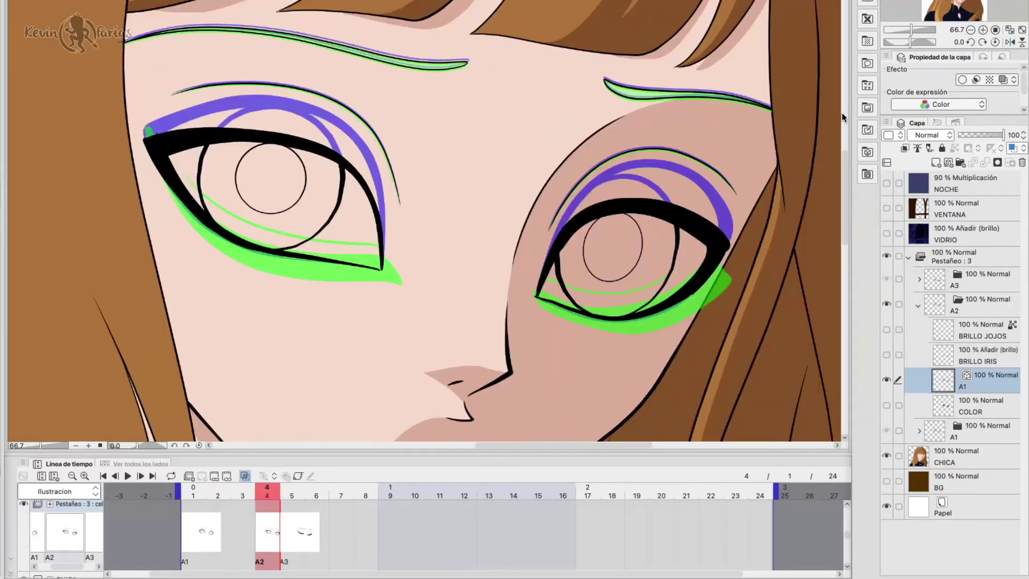
pyautogui.moveTo(270, 486)
pyautogui.mouseDown()
pyautogui.moveTo(246, 490)
pyautogui.moveTo(314, 491)
pyautogui.moveTo(274, 489)
pyautogui.moveTo(242, 498)
pyautogui.moveTo(285, 497)
pyautogui.moveTo(232, 502)
pyautogui.moveTo(307, 496)
pyautogui.moveTo(224, 509)
pyautogui.moveTo(352, 494)
pyautogui.moveTo(214, 507)
pyautogui.moveTo(292, 505)
pyautogui.moveTo(237, 499)
pyautogui.moveTo(271, 510)
pyautogui.mouseUp()
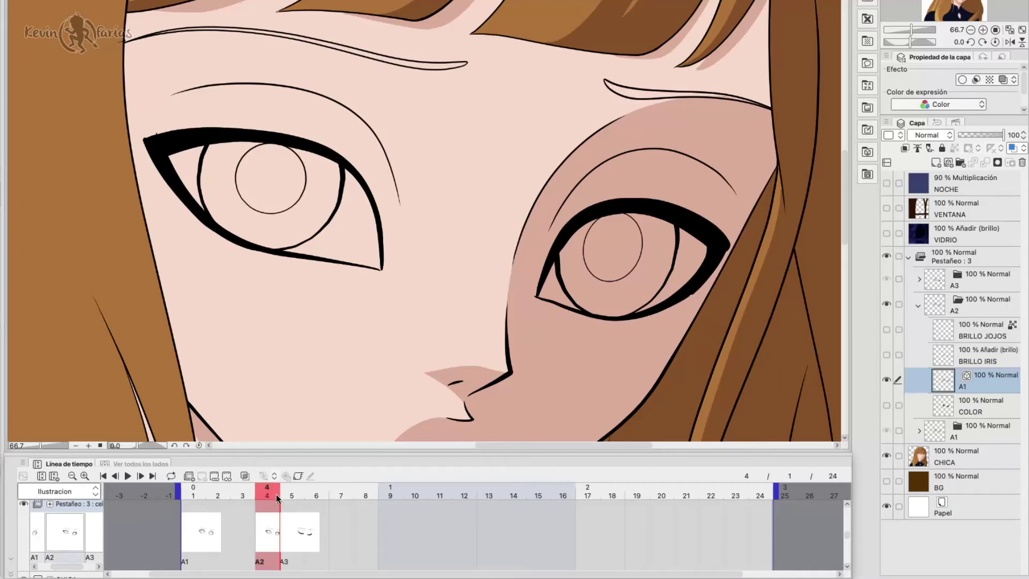
# - Re-show cel A1's COLOR, BRILLO IRIS and BRILLO JOJOS layers after comparing frames 3 and 4
pyautogui.moveTo(264, 491); pyautogui.dragTo(191, 494)
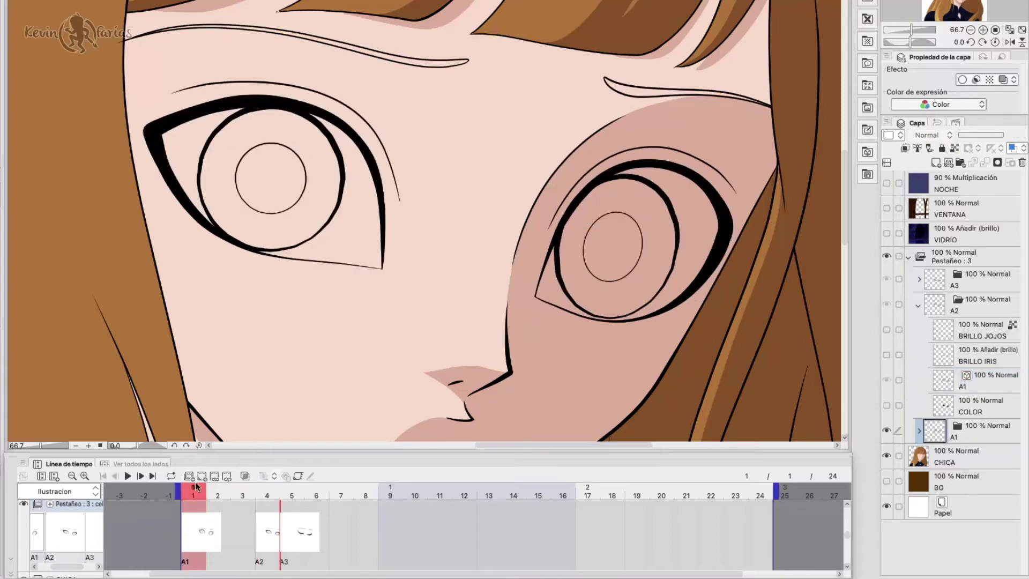
pyautogui.click(918, 431)
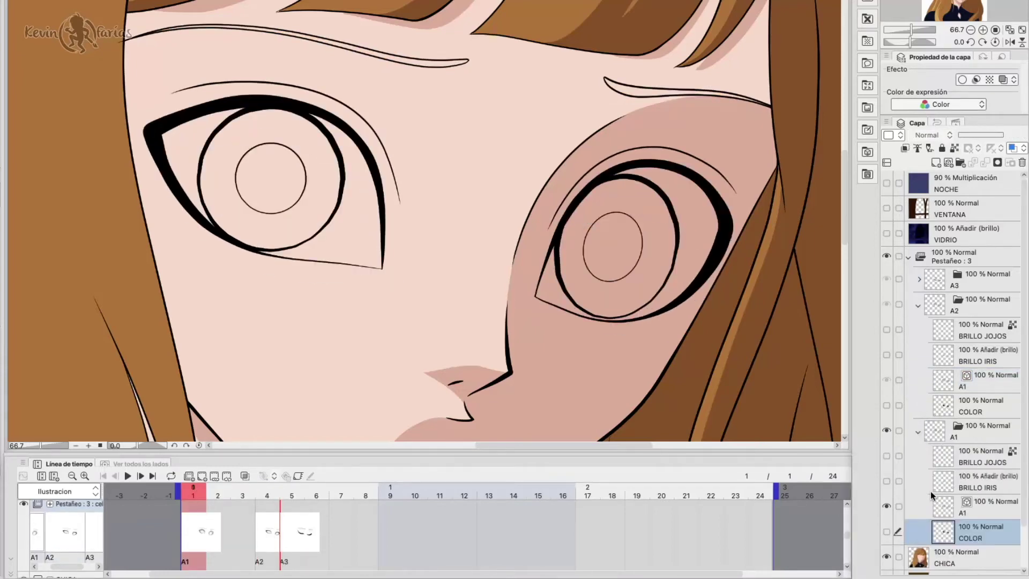
pyautogui.click(886, 532)
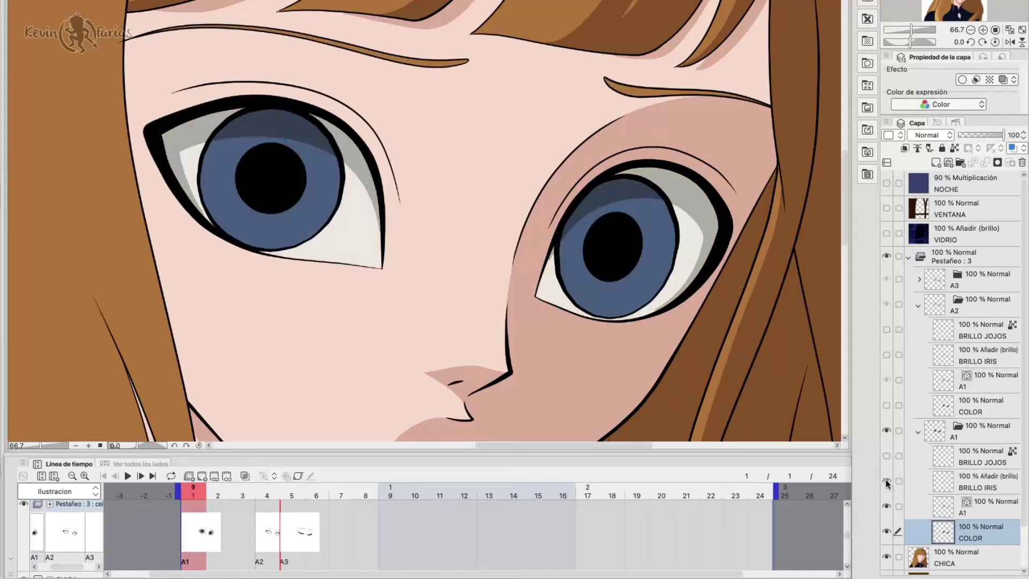
pyautogui.click(887, 481)
pyautogui.click(887, 456)
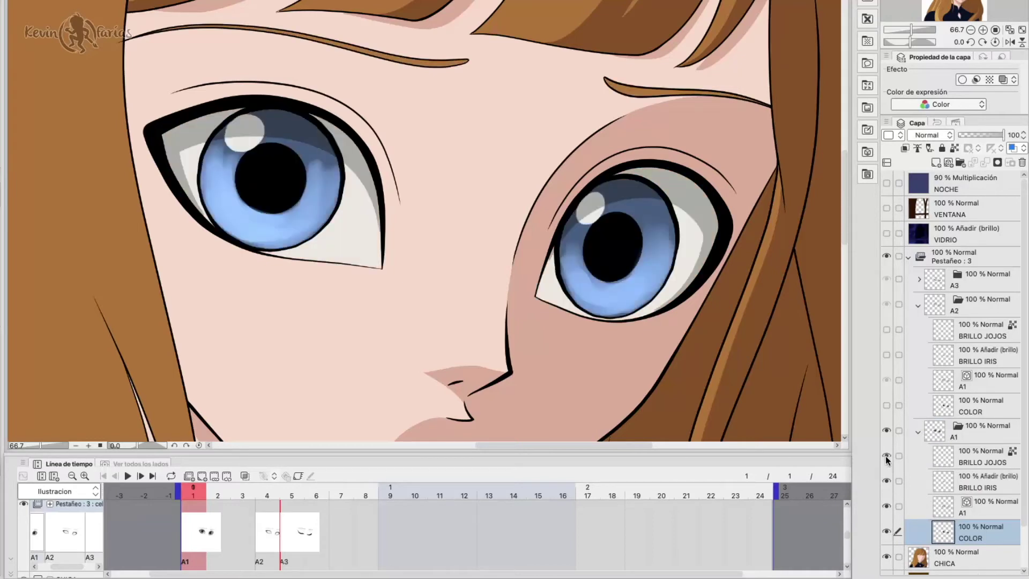
pyautogui.click(918, 431)
# - Show cel A2's COLOR layer and erase the colour above the lowered lids
pyautogui.click(967, 311)
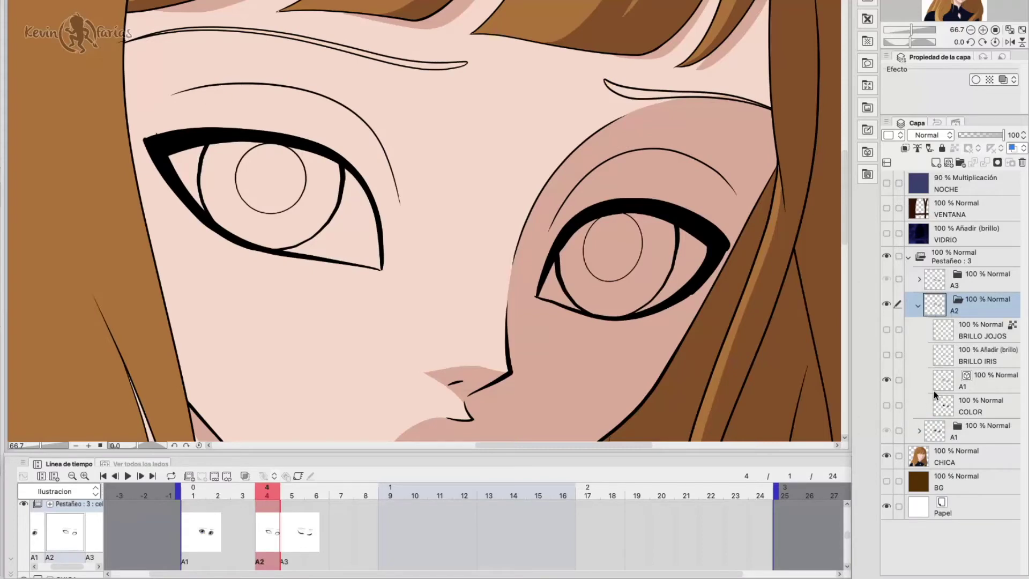
pyautogui.click(886, 406)
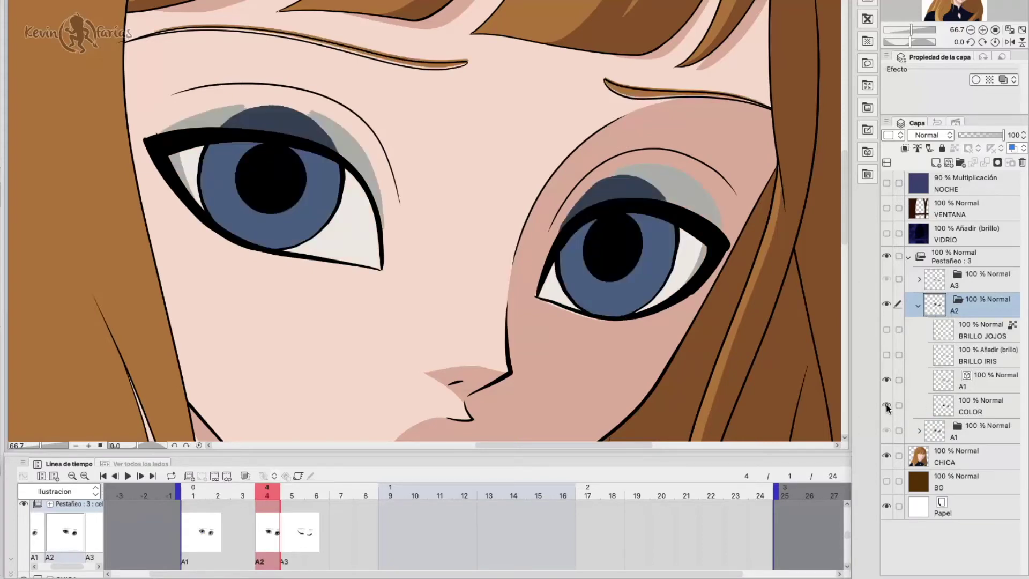
pyautogui.click(980, 407)
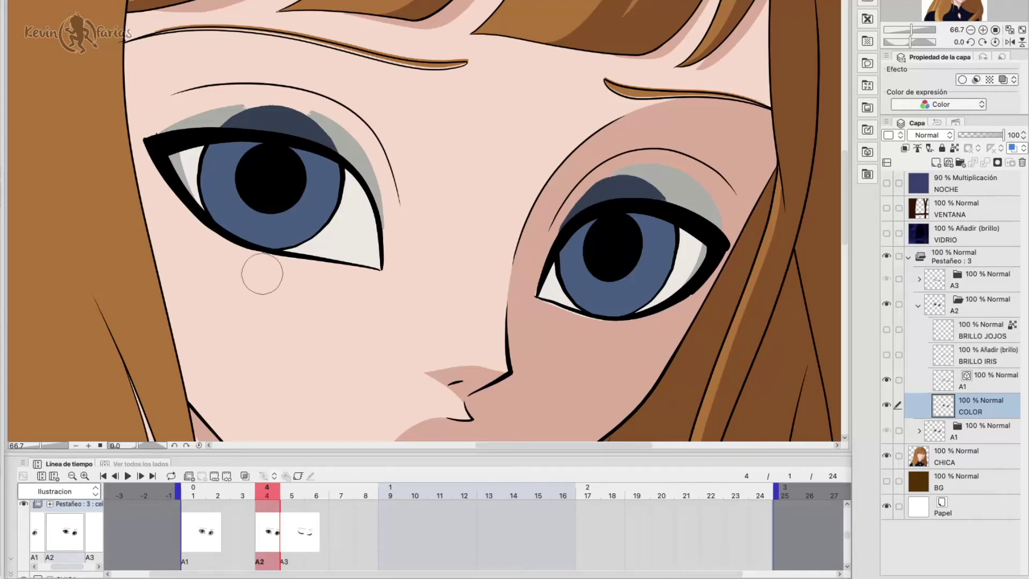
pyautogui.moveTo(383, 228)
pyautogui.mouseDown()
pyautogui.moveTo(319, 118)
pyautogui.moveTo(161, 130)
pyautogui.mouseUp()
pyautogui.moveTo(555, 234); pyautogui.dragTo(594, 194)
pyautogui.moveTo(537, 304); pyautogui.dragTo(608, 324)
pyautogui.moveTo(731, 234); pyautogui.dragTo(714, 167)
# - Paint A2's eye whites grey and shade the tops of both irises dark blue
pyautogui.press('p')
pyautogui.moveTo(704, 247)
pyautogui.mouseDown()
pyautogui.moveTo(687, 235)
pyautogui.moveTo(699, 247)
pyautogui.mouseUp()
pyautogui.moveTo(662, 301); pyautogui.dragTo(696, 256)
pyautogui.moveTo(554, 264); pyautogui.dragTo(540, 295)
pyautogui.moveTo(347, 172)
pyautogui.mouseDown()
pyautogui.moveTo(380, 267)
pyautogui.moveTo(346, 183)
pyautogui.mouseUp()
pyautogui.moveTo(203, 147)
pyautogui.mouseDown()
pyautogui.moveTo(179, 159)
pyautogui.moveTo(189, 175)
pyautogui.moveTo(186, 145)
pyautogui.mouseUp()
pyautogui.moveTo(258, 494)
pyautogui.mouseDown()
pyautogui.moveTo(245, 494)
pyautogui.moveTo(263, 493)
pyautogui.mouseUp()
pyautogui.moveTo(205, 160)
pyautogui.mouseDown()
pyautogui.moveTo(263, 142)
pyautogui.moveTo(338, 172)
pyautogui.mouseUp()
pyautogui.moveTo(561, 267)
pyautogui.mouseDown()
pyautogui.moveTo(587, 224)
pyautogui.moveTo(676, 236)
pyautogui.moveTo(646, 222)
pyautogui.mouseUp()
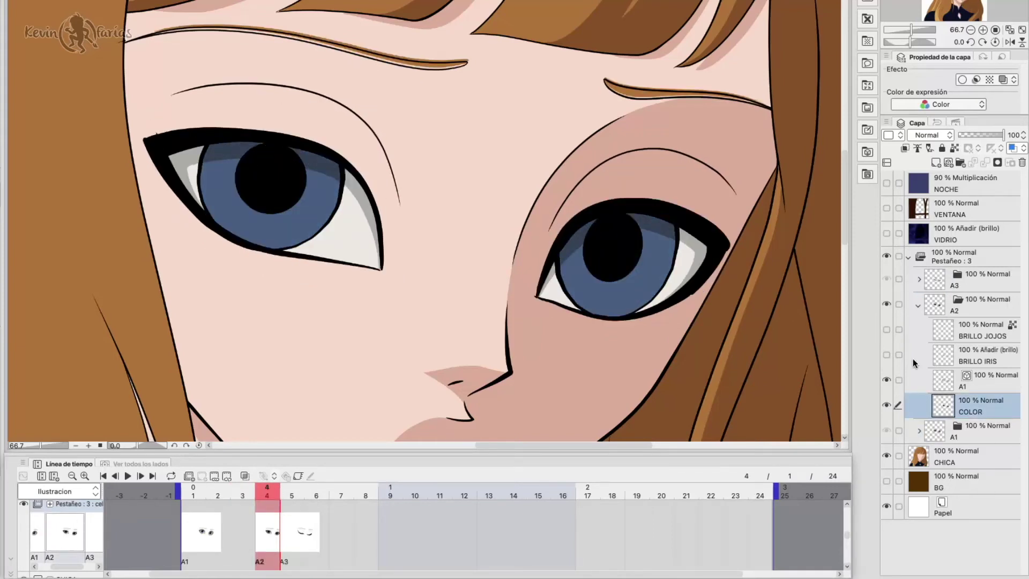
# - Show A2's eye highlights and lasso-move both highlights onto the irises
pyautogui.click(886, 330)
pyautogui.click(944, 330)
pyautogui.moveTo(197, 125); pyautogui.dragTo(297, 97)
pyautogui.moveTo(251, 137); pyautogui.dragTo(230, 161)
pyautogui.moveTo(625, 224)
pyautogui.mouseDown()
pyautogui.moveTo(631, 152)
pyautogui.moveTo(628, 198)
pyautogui.mouseUp()
pyautogui.moveTo(628, 196); pyautogui.dragTo(612, 235)
# - Rotate and nudge the right eye highlight, then cover where it overlaps the lash
pyautogui.press('super+t')
pyautogui.moveTo(708, 244); pyautogui.dragTo(707, 215)
pyautogui.moveTo(580, 263)
pyautogui.mouseDown()
pyautogui.moveTo(564, 236)
pyautogui.moveTo(581, 215)
pyautogui.mouseUp()
pyautogui.press('Return')
pyautogui.press('super+d')
pyautogui.press('p')
pyautogui.moveTo(542, 261); pyautogui.dragTo(579, 218)
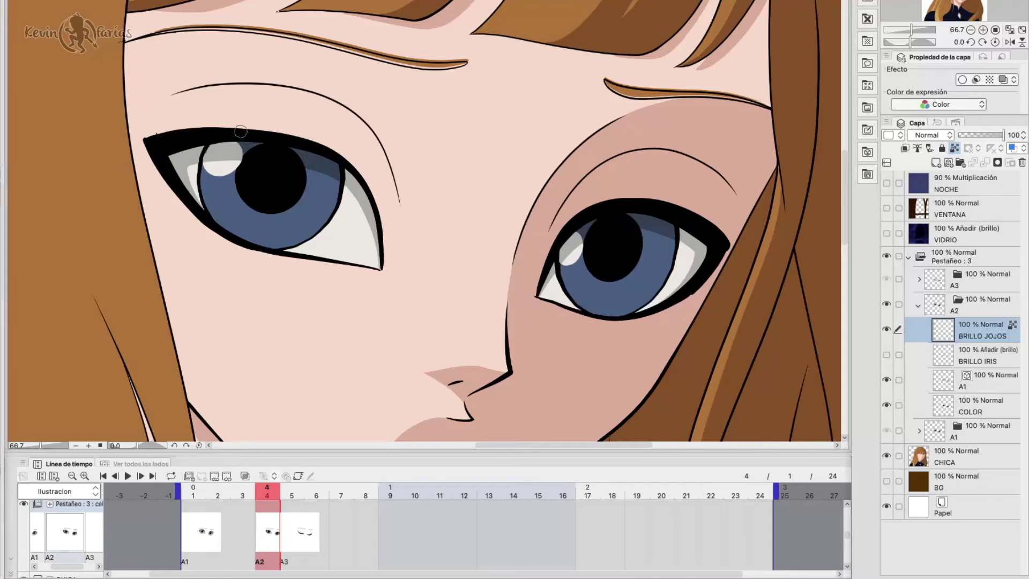
# - Show A2's iris glow and darken the glow around the left iris, checking against frame 3
pyautogui.click(886, 354)
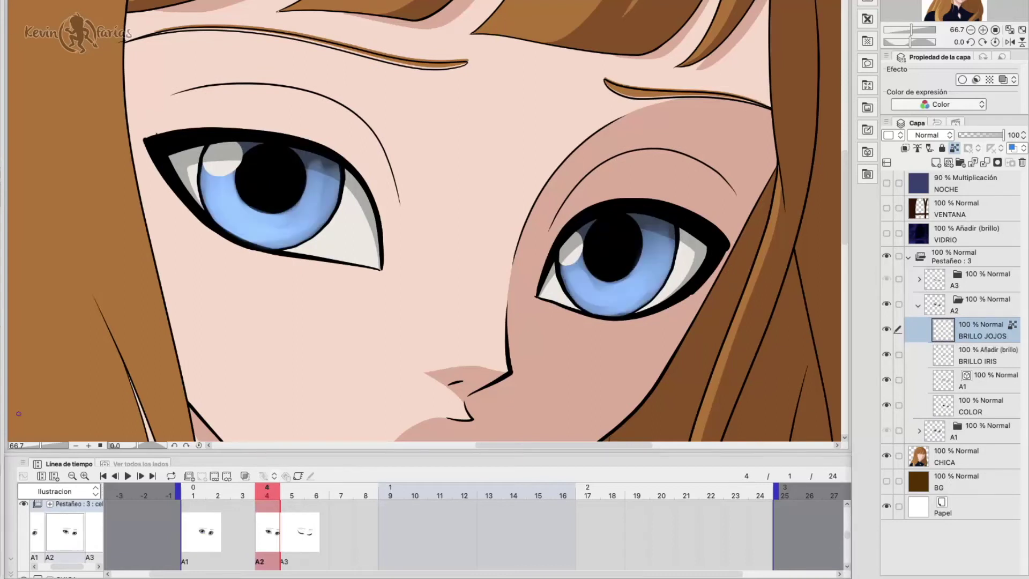
pyautogui.click(987, 350)
pyautogui.moveTo(316, 160); pyautogui.dragTo(305, 208)
pyautogui.moveTo(235, 195); pyautogui.dragTo(229, 187)
pyautogui.click(230, 495)
pyautogui.click(267, 496)
# - Select and adjust both eyebrows on frame 4
pyautogui.hotkey('alt', '[')
pyautogui.hotkey('alt', '[')
pyautogui.moveTo(395, 30); pyautogui.dragTo(474, 73)
pyautogui.moveTo(656, 47); pyautogui.dragTo(772, 77)
pyautogui.press('Delete')
pyautogui.press('super+d')
# - Place the open-eye cel A1 on frame 7 and end the timeline at frame 8
pyautogui.press('super+0')
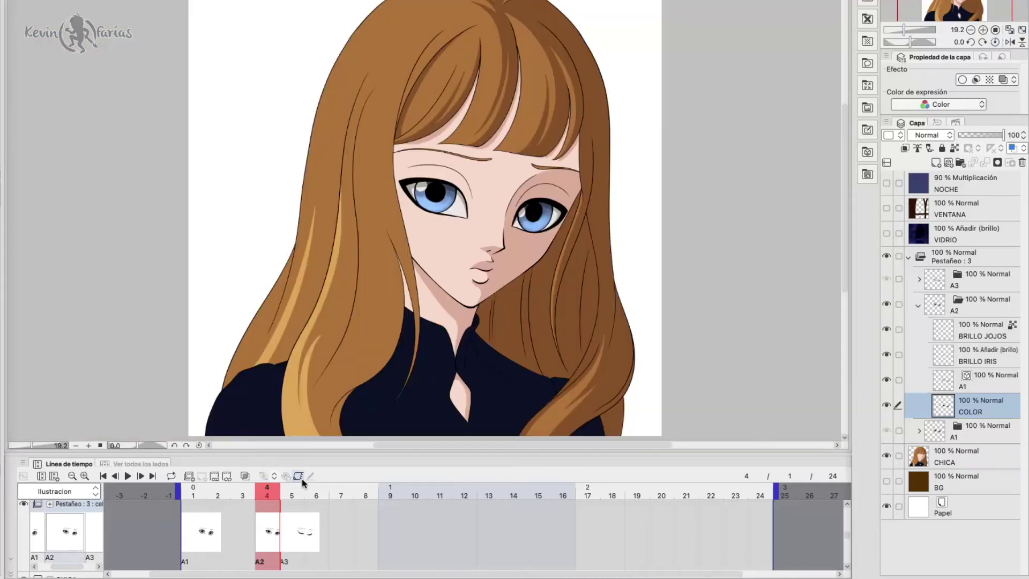
pyautogui.moveTo(258, 493); pyautogui.dragTo(331, 519)
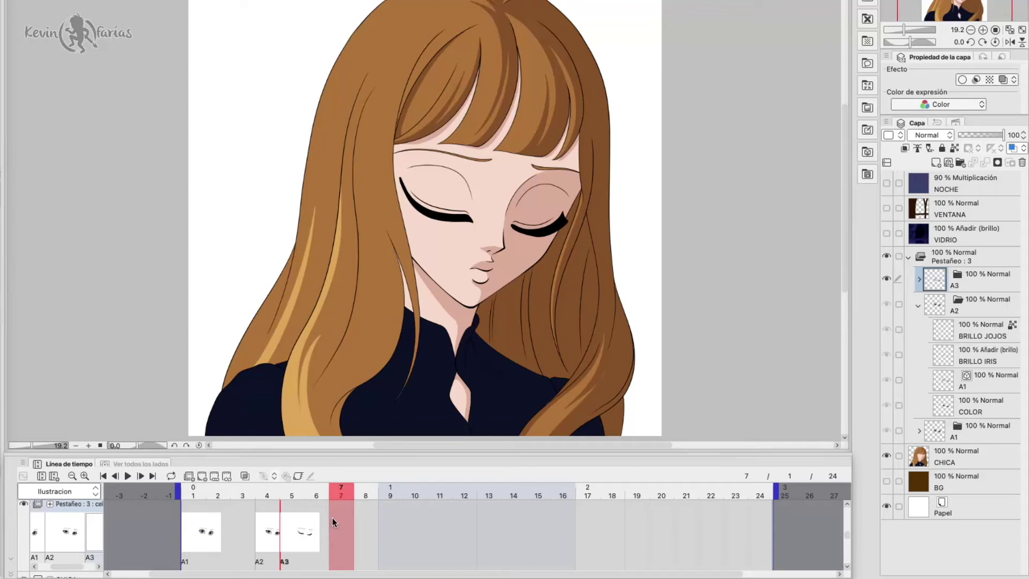
pyautogui.click(214, 476)
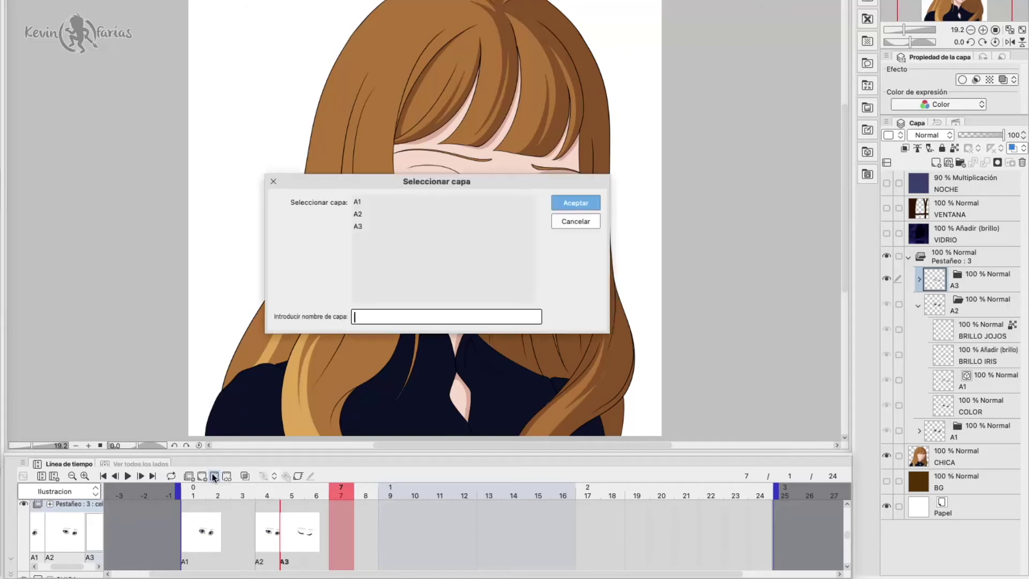
pyautogui.click(394, 201)
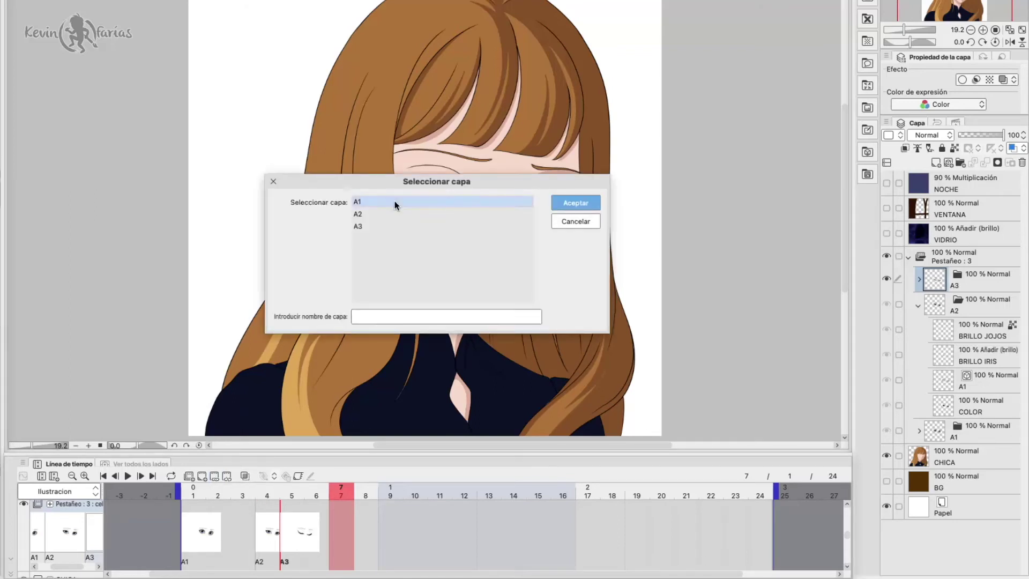
pyautogui.click(575, 204)
pyautogui.moveTo(346, 494); pyautogui.dragTo(195, 493)
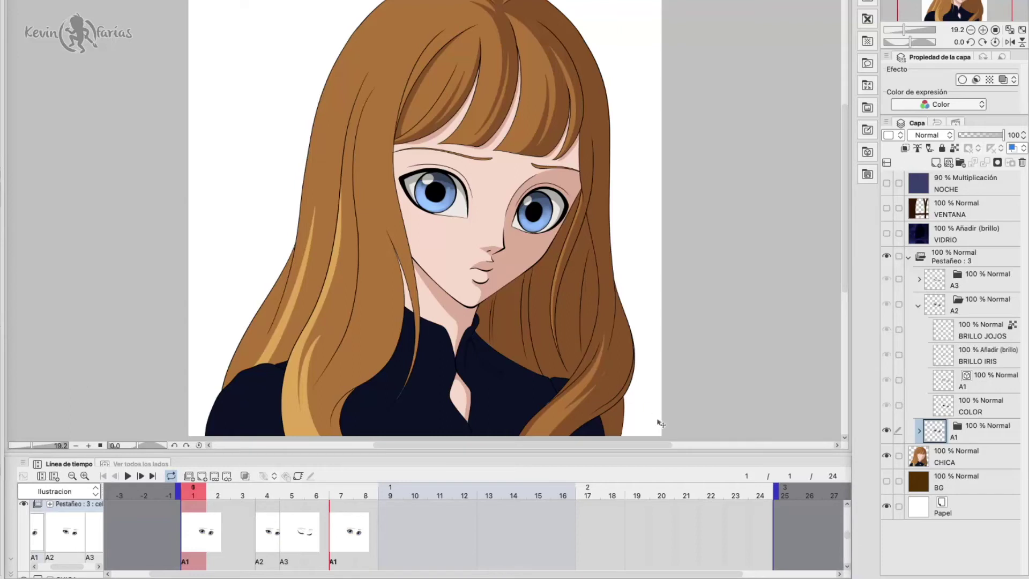
pyautogui.moveTo(776, 487); pyautogui.dragTo(386, 498)
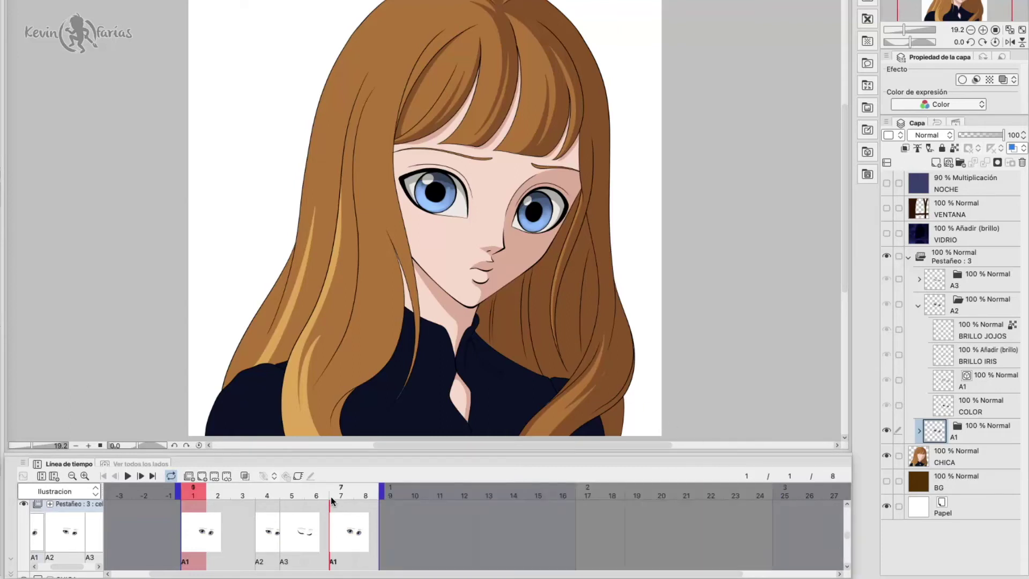
# - Preview the blink, then move cel A2 from frame 4 to 2 and A1 from frame 7 to 5
pyautogui.click(127, 476)
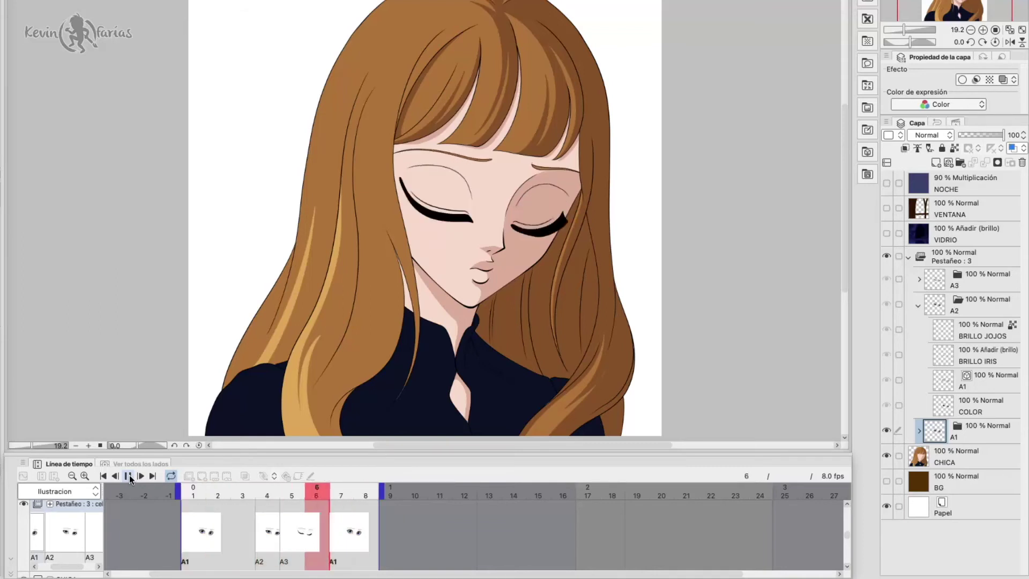
pyautogui.click(128, 476)
pyautogui.click(260, 524)
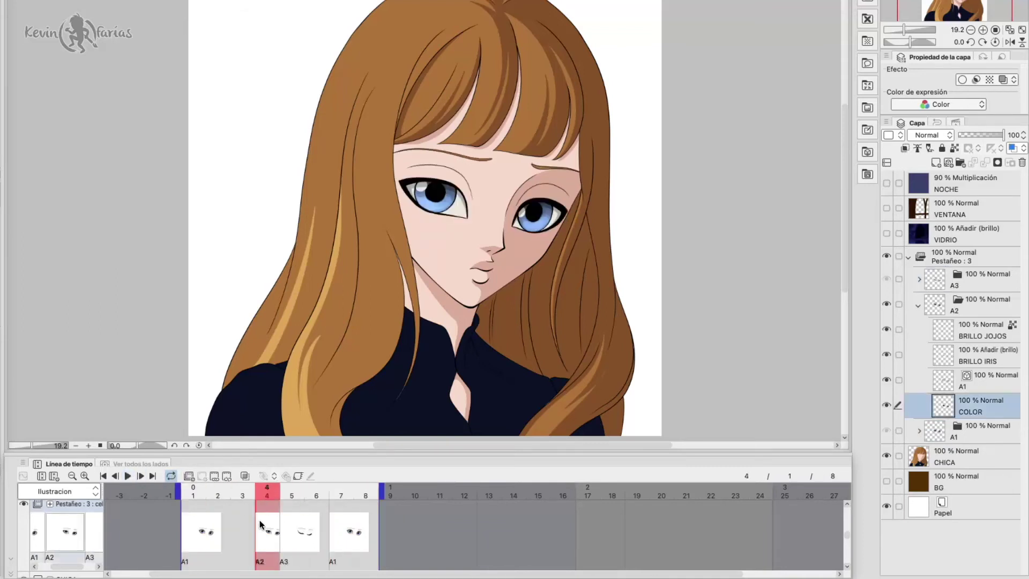
pyautogui.moveTo(212, 519); pyautogui.dragTo(214, 520)
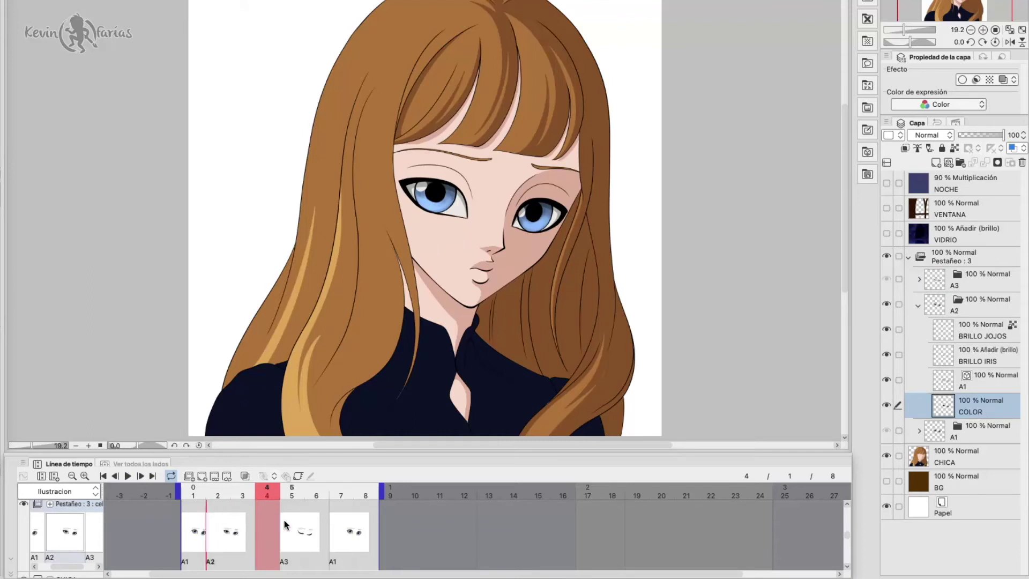
pyautogui.click(284, 520)
pyautogui.click(336, 531)
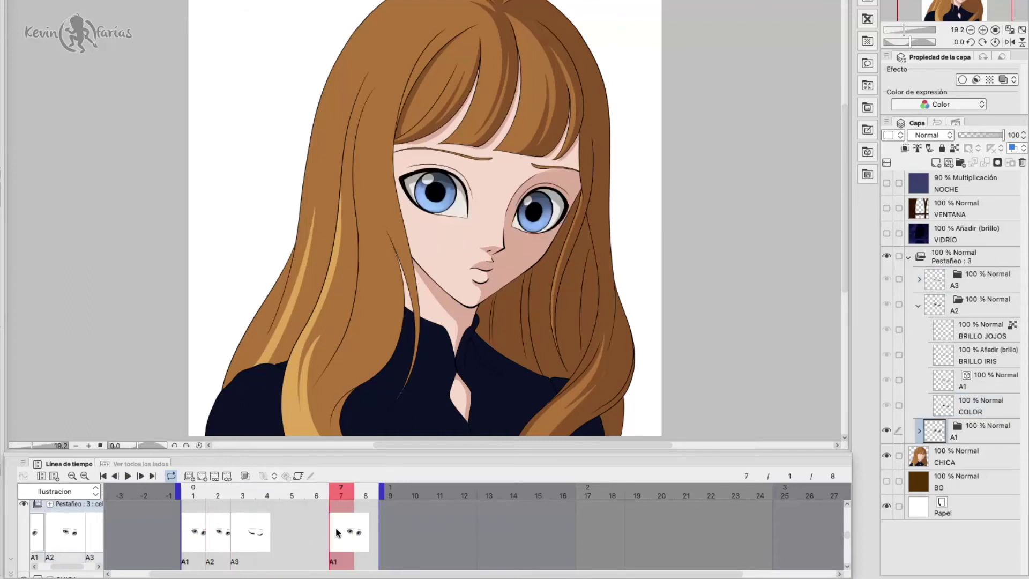
pyautogui.moveTo(284, 523); pyautogui.dragTo(282, 521)
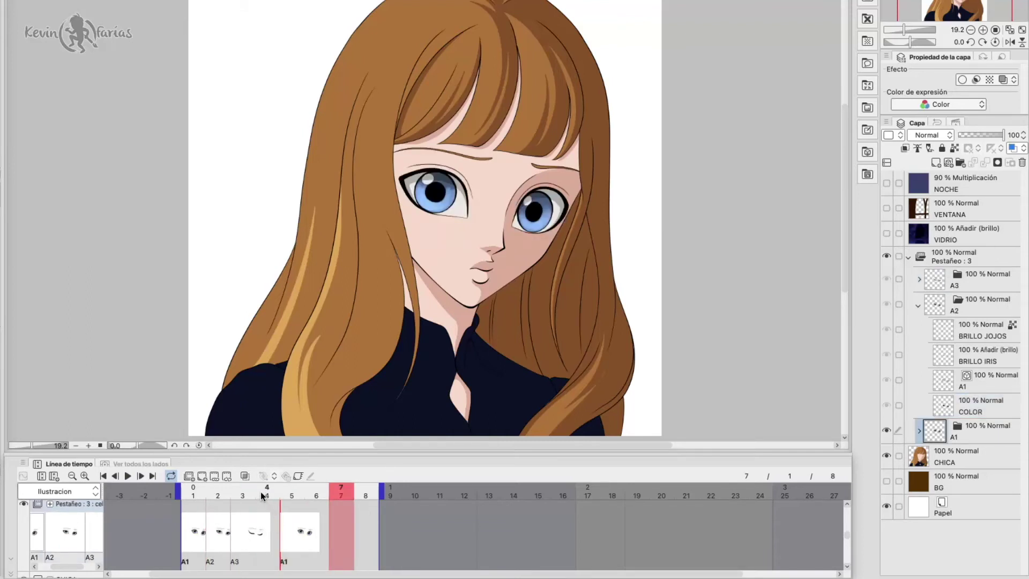
pyautogui.click(203, 494)
# - Remove the A2 cel from frame 2 and move the closed-eye A3 cel onto frame 2
pyautogui.click(128, 476)
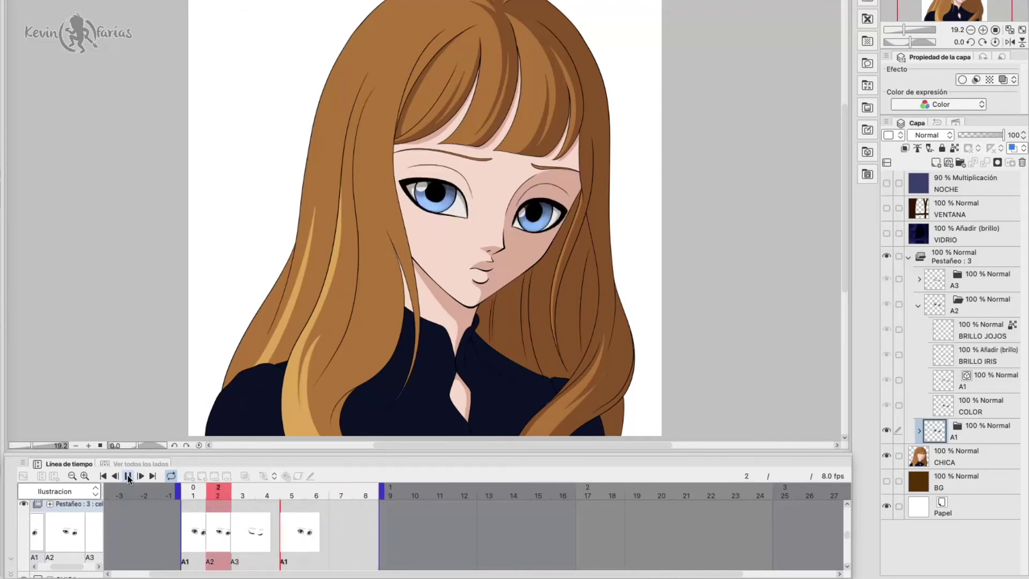
pyautogui.click(128, 476)
pyautogui.click(290, 492)
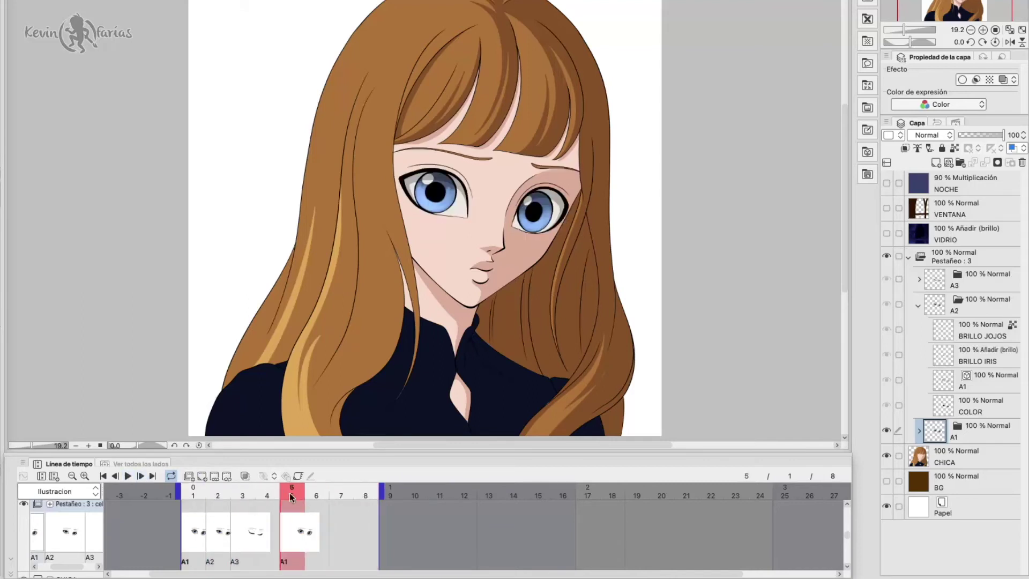
pyautogui.click(241, 491)
pyautogui.click(217, 494)
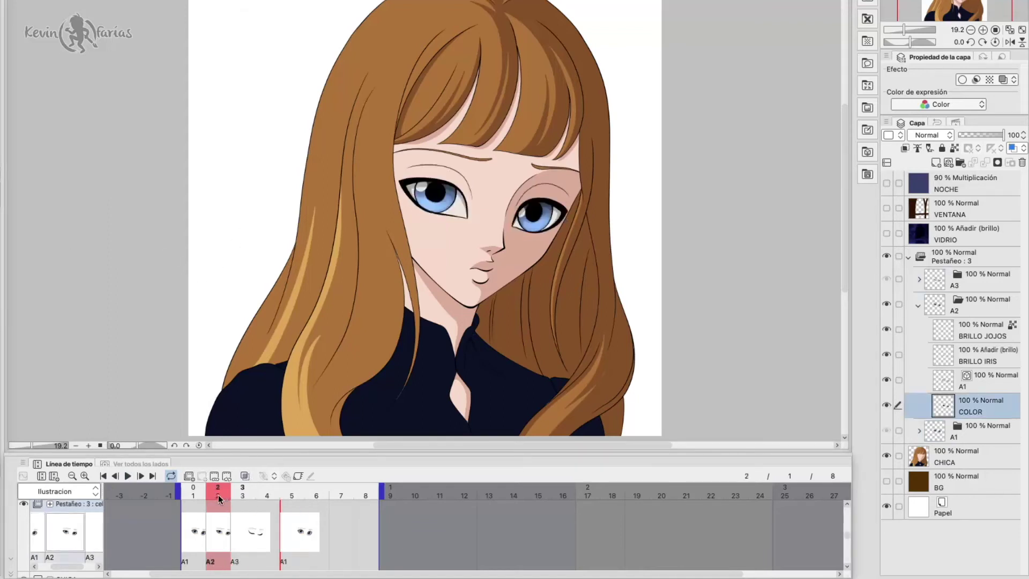
pyautogui.click(221, 527)
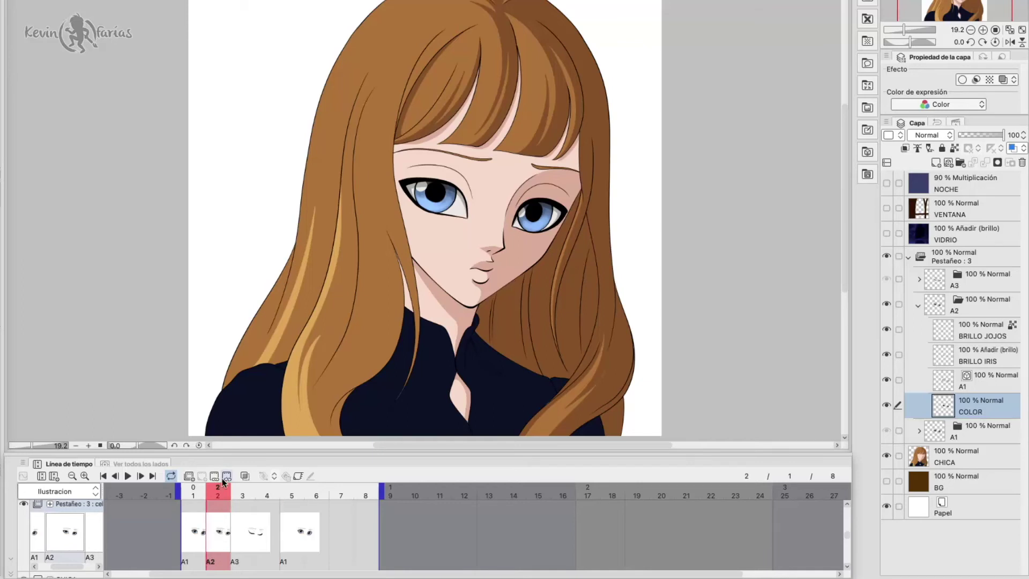
pyautogui.click(226, 477)
pyautogui.click(239, 535)
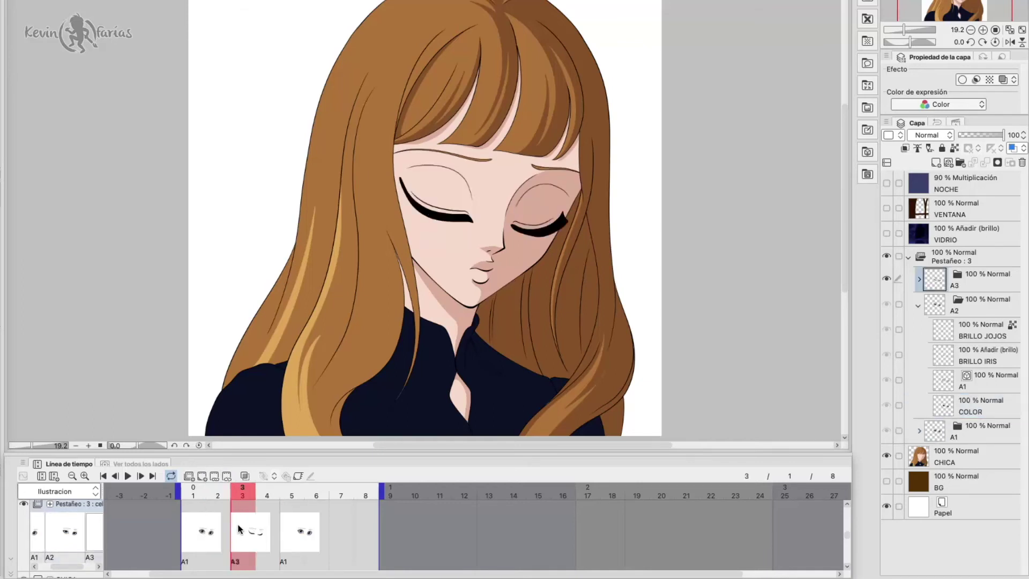
pyautogui.moveTo(221, 524); pyautogui.dragTo(218, 490)
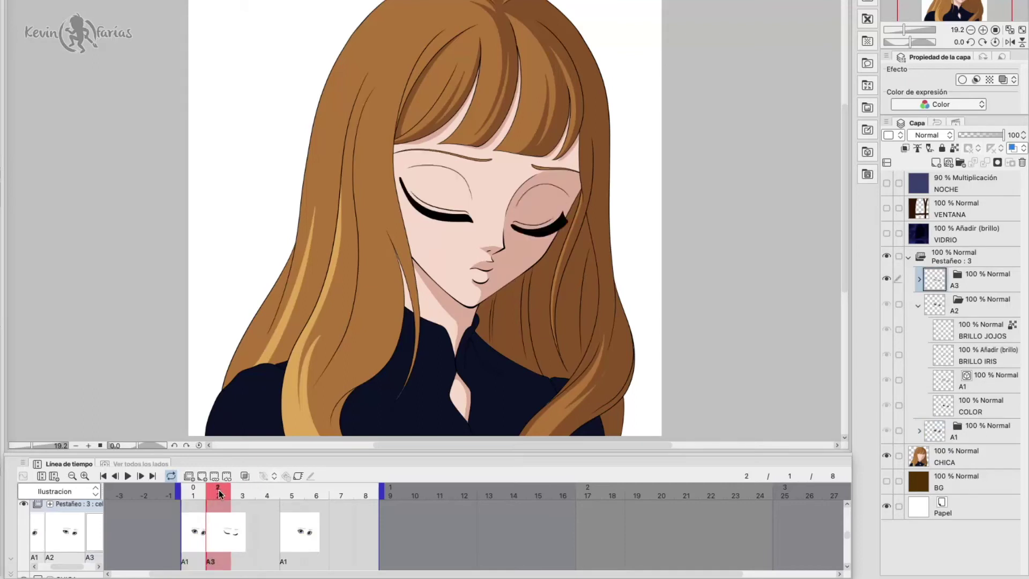
pyautogui.click(240, 492)
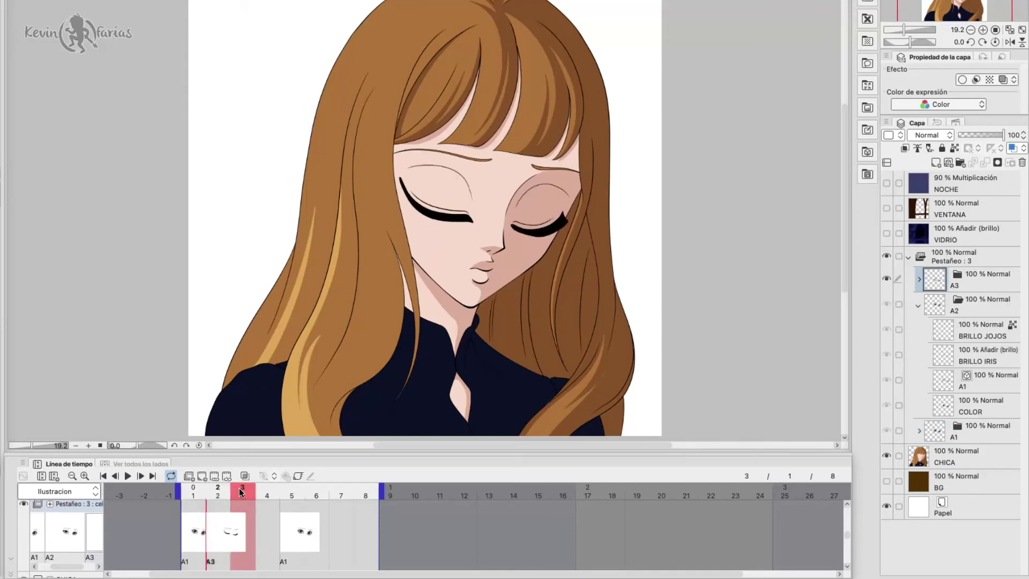
# - Put cel A2 on frame 3 and move A1 from frame 5 to frame 4
pyautogui.click(215, 474)
pyautogui.click(402, 225)
pyautogui.click(404, 215)
pyautogui.click(558, 201)
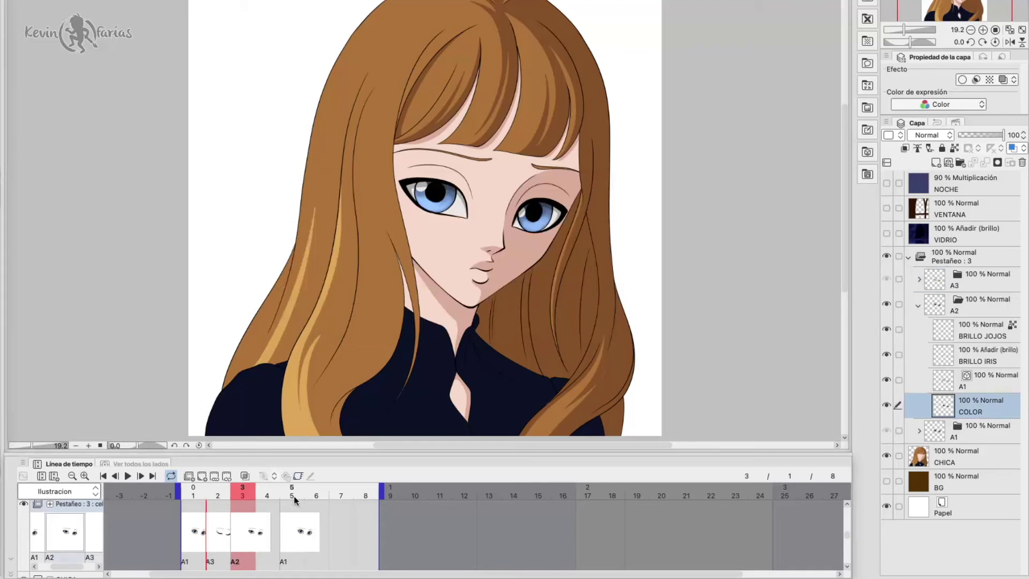
pyautogui.click(290, 531)
pyautogui.moveTo(288, 542); pyautogui.dragTo(265, 540)
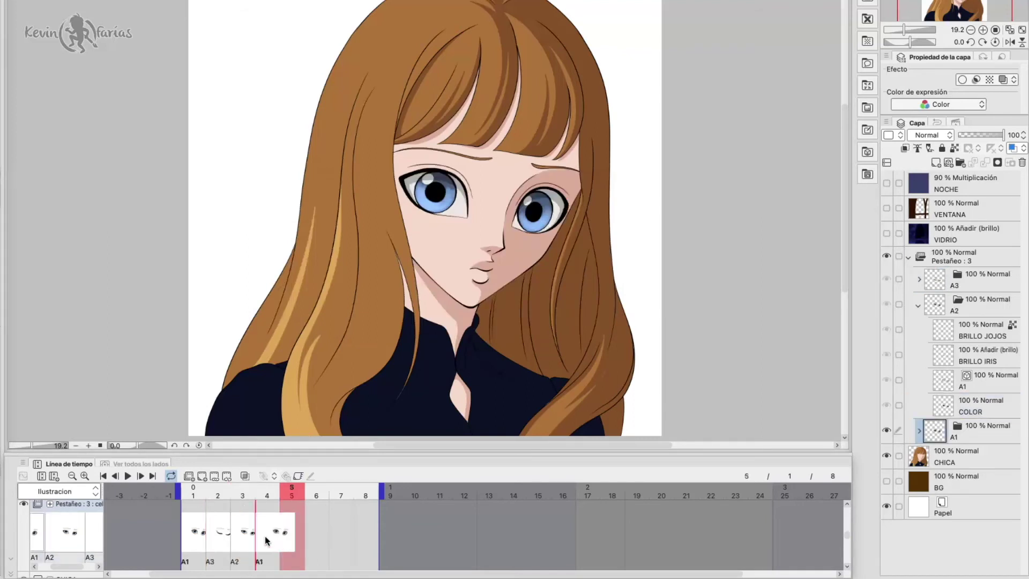
pyautogui.moveTo(269, 492); pyautogui.dragTo(193, 492)
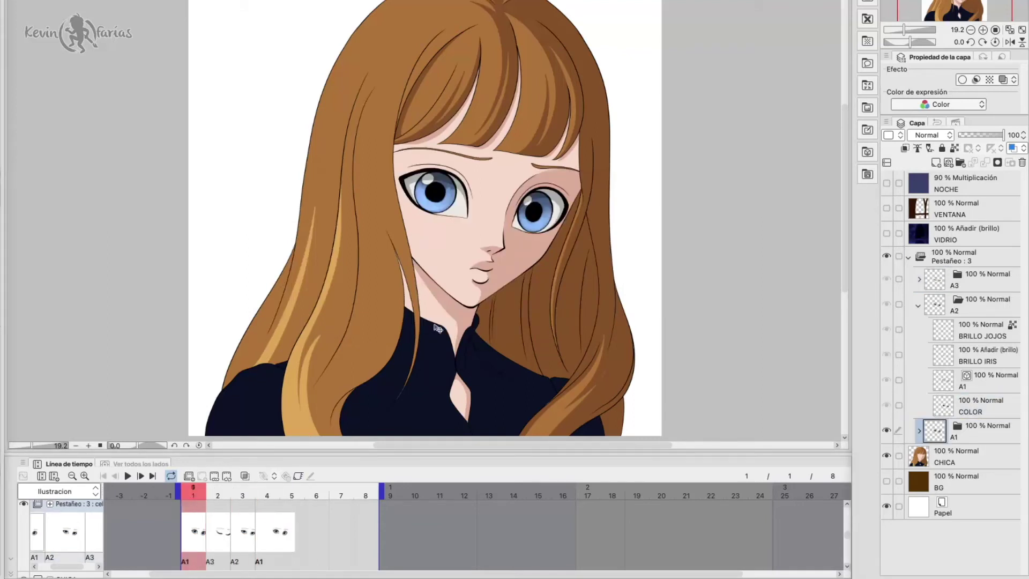
# - Make the BG, VIDRIO, VENTANA and NOCHE layers visible
pyautogui.click(918, 305)
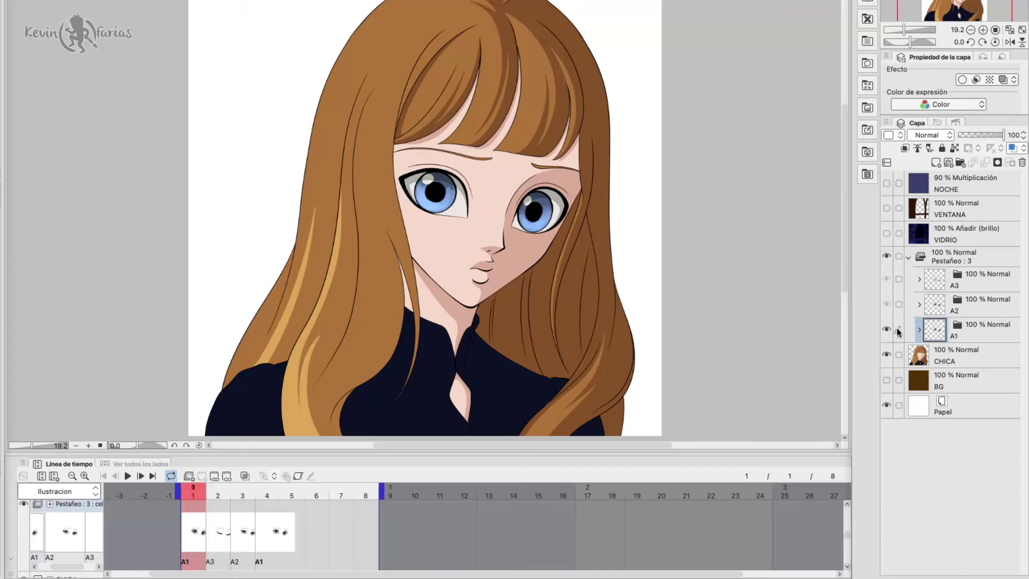
pyautogui.click(887, 380)
pyautogui.click(887, 234)
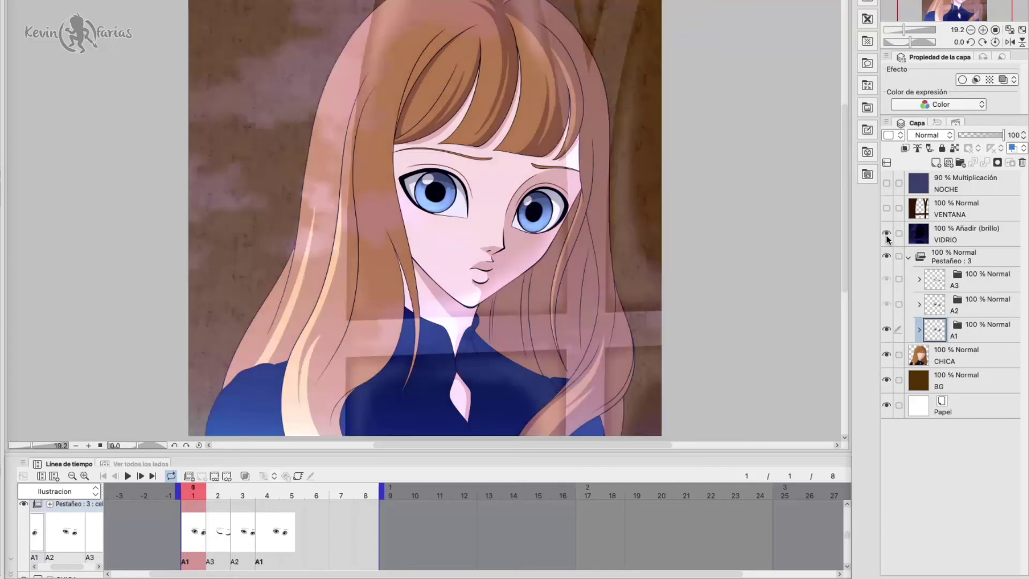
pyautogui.click(886, 209)
pyautogui.click(887, 183)
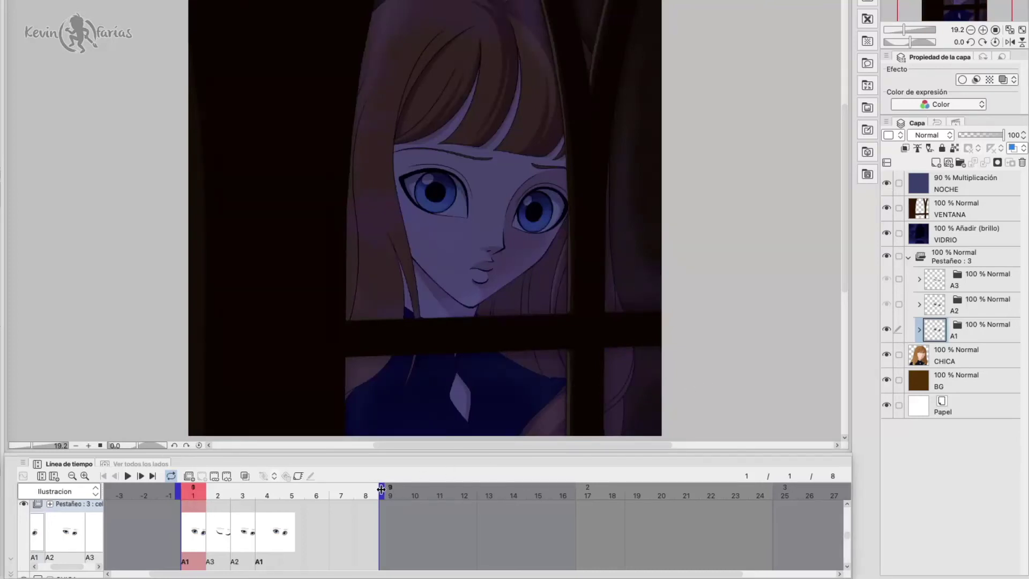
# - Extend the animation to 12 frames and play it back from frame 1
pyautogui.moveTo(481, 489); pyautogui.dragTo(481, 488)
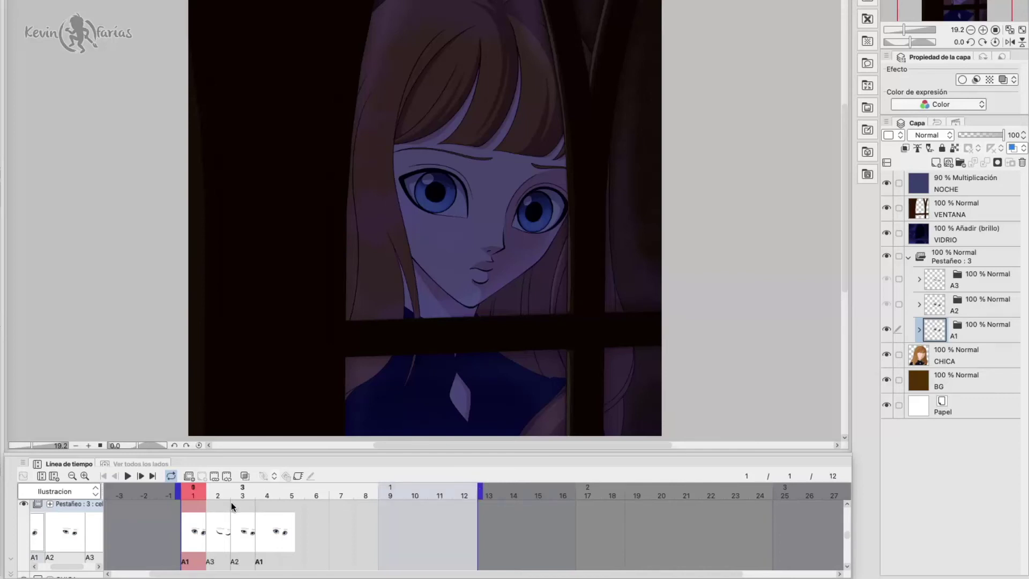
pyautogui.click(128, 477)
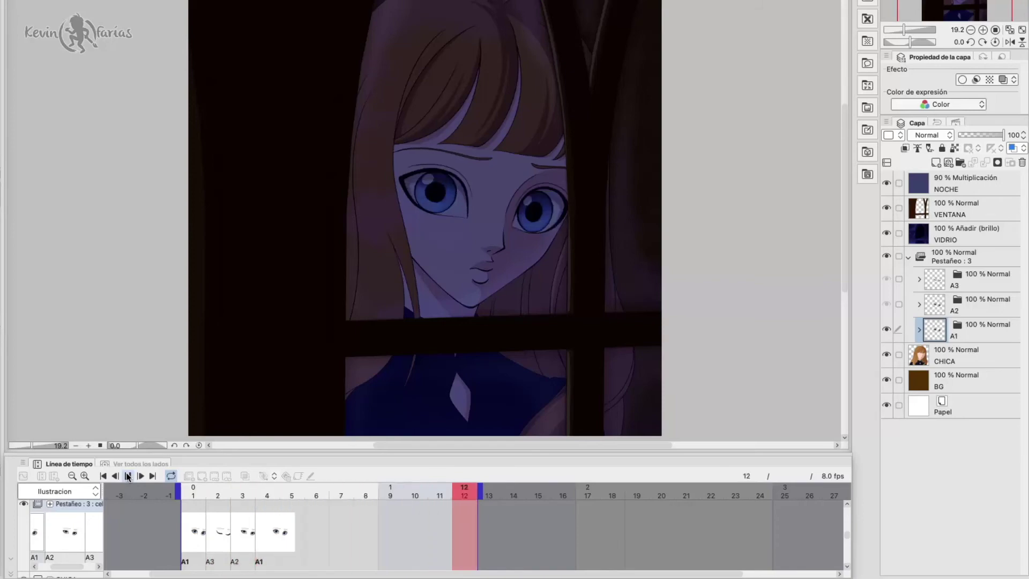
pyautogui.click(128, 476)
pyautogui.click(193, 492)
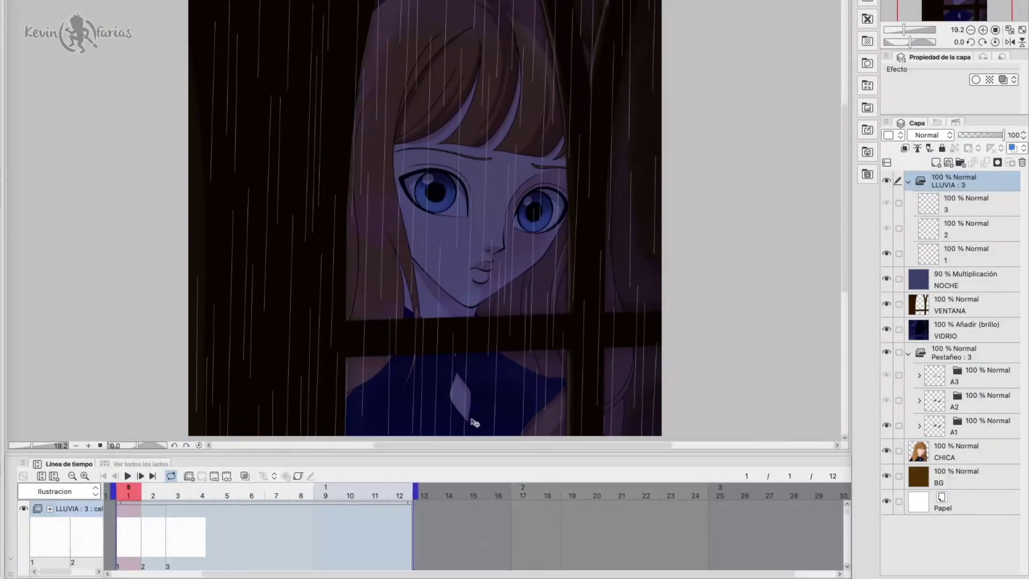
# - Shorten the LLUVIA clip to its three rain cels and copy them
pyautogui.click(122, 525)
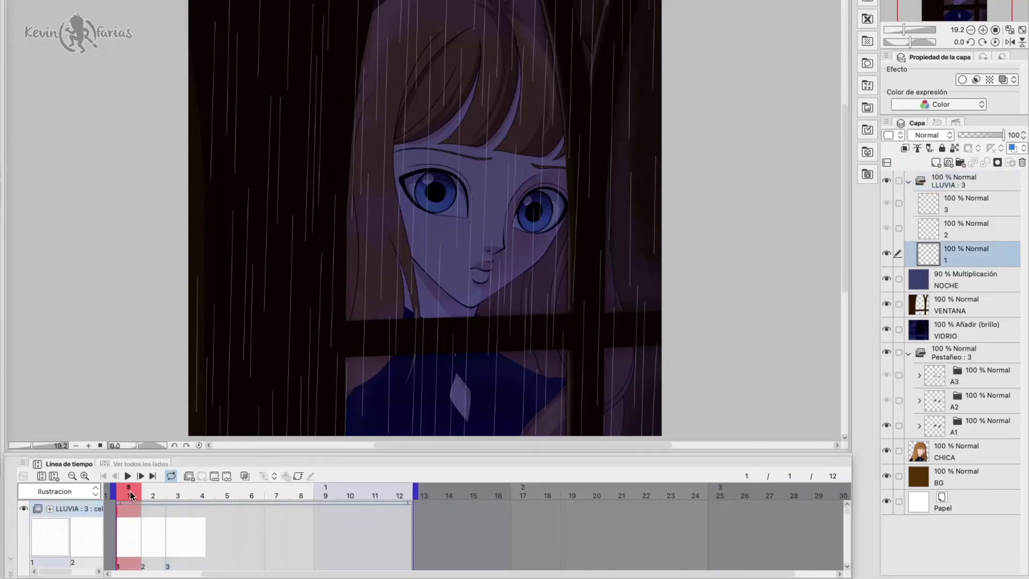
pyautogui.moveTo(130, 491)
pyautogui.mouseDown()
pyautogui.moveTo(387, 496)
pyautogui.moveTo(137, 503)
pyautogui.mouseUp()
pyautogui.moveTo(410, 503); pyautogui.dragTo(119, 498)
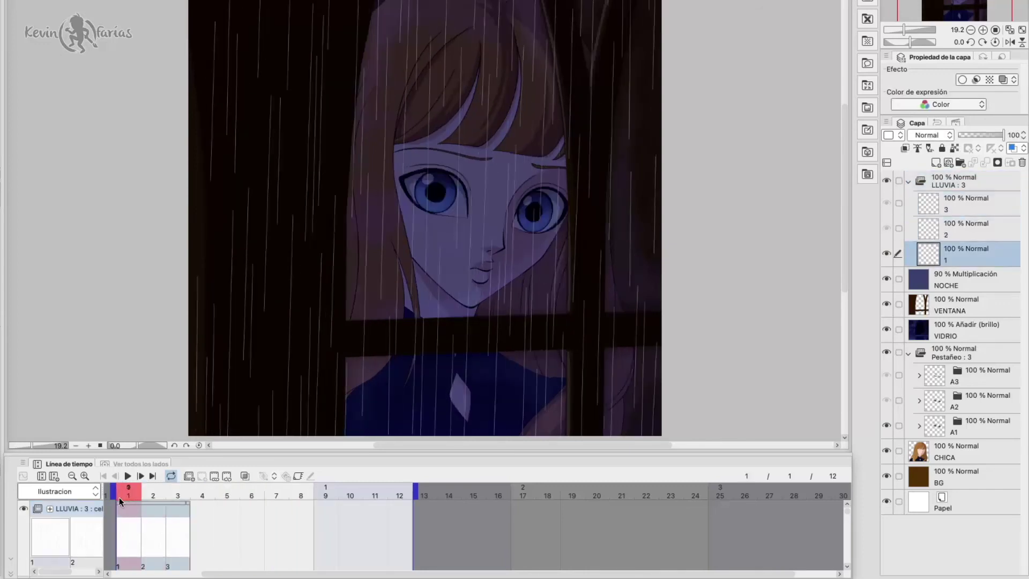
pyautogui.click(175, 503)
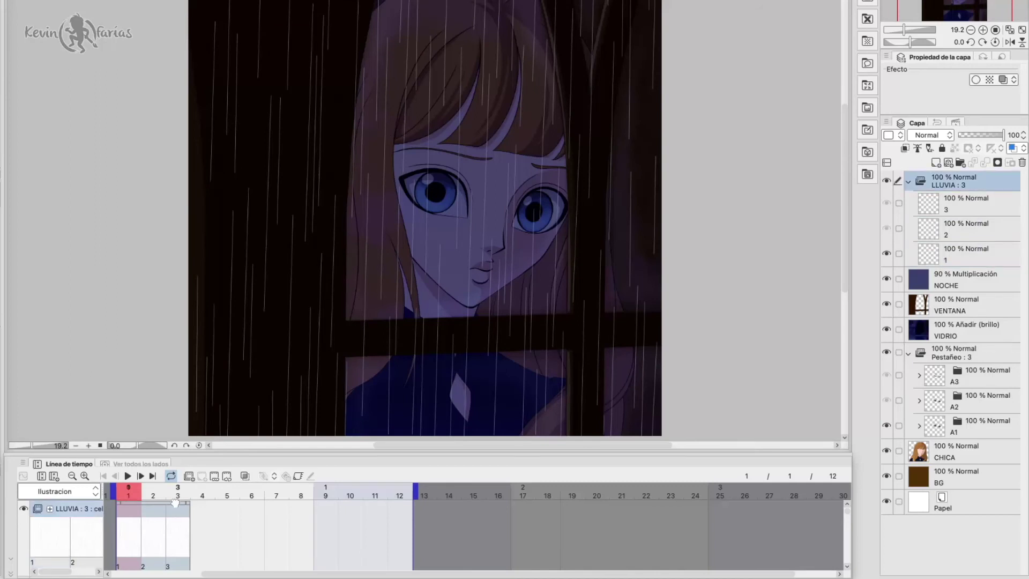
pyautogui.rightClick(176, 503)
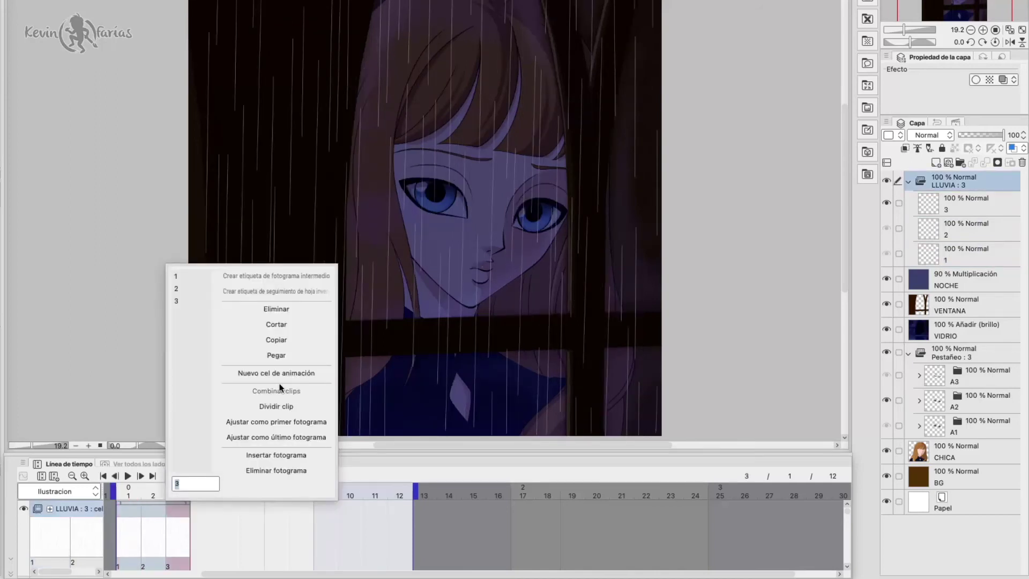
pyautogui.click(289, 338)
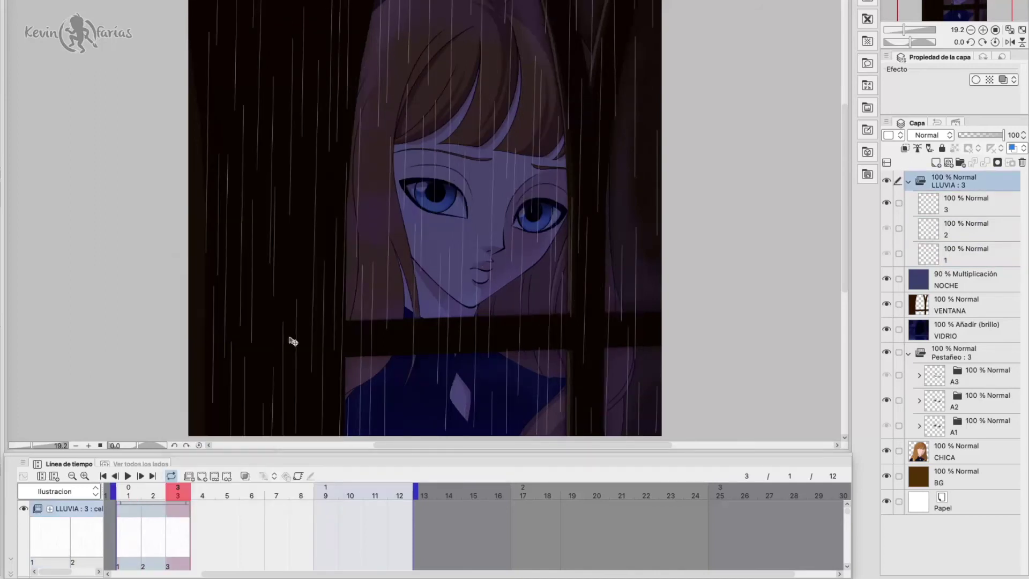
# - Paste the rain cels at frames 4, 7 and 10 to fill frames 4–12
pyautogui.click(203, 511)
pyautogui.rightClick(202, 509)
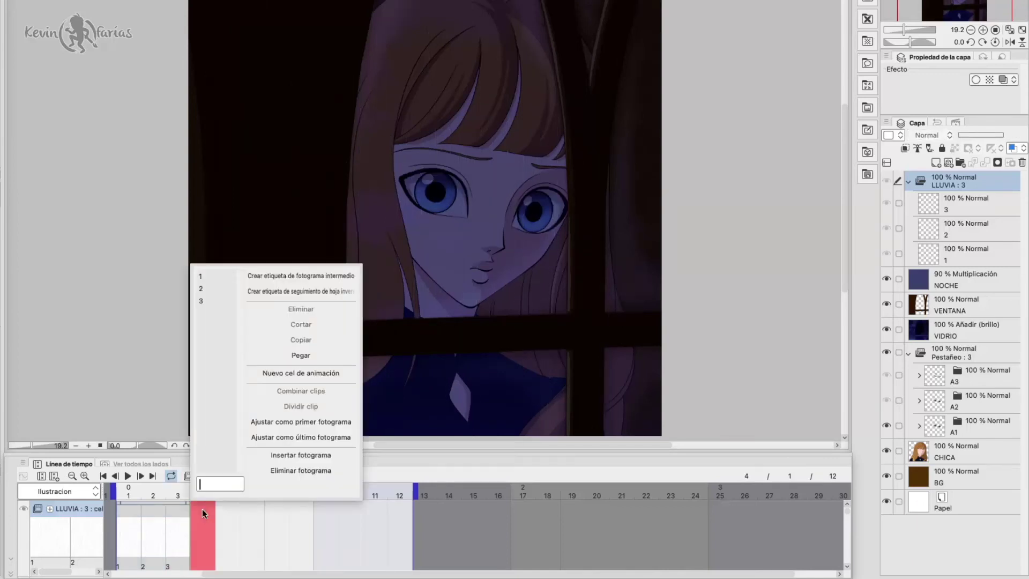
pyautogui.click(311, 356)
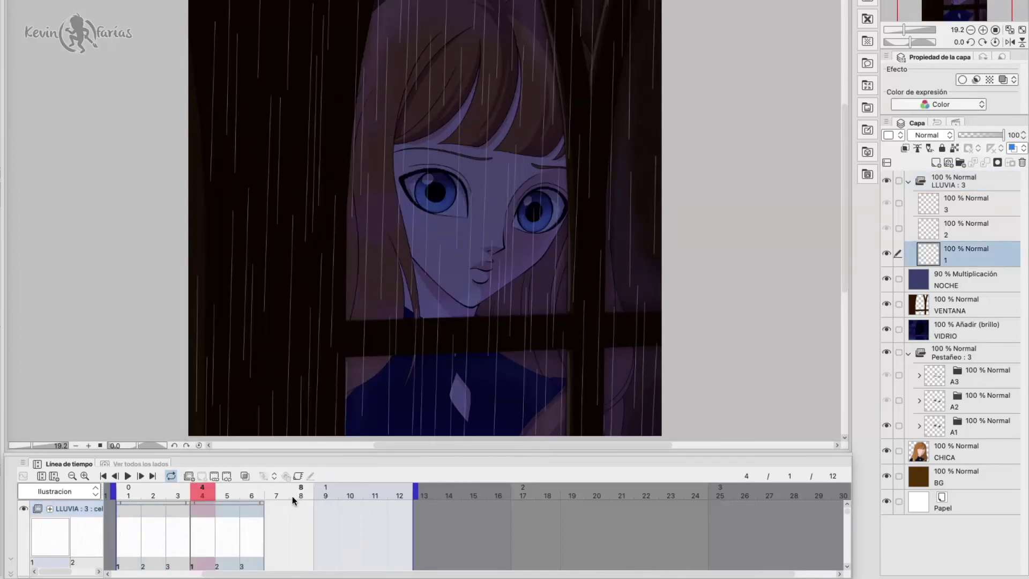
pyautogui.click(275, 507)
pyautogui.rightClick(275, 507)
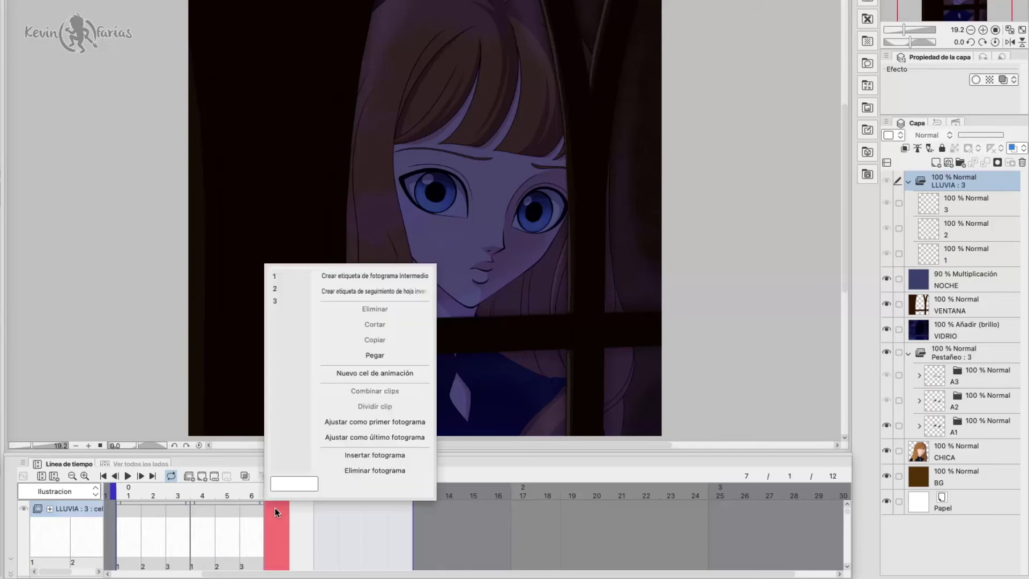
pyautogui.click(396, 356)
pyautogui.click(349, 512)
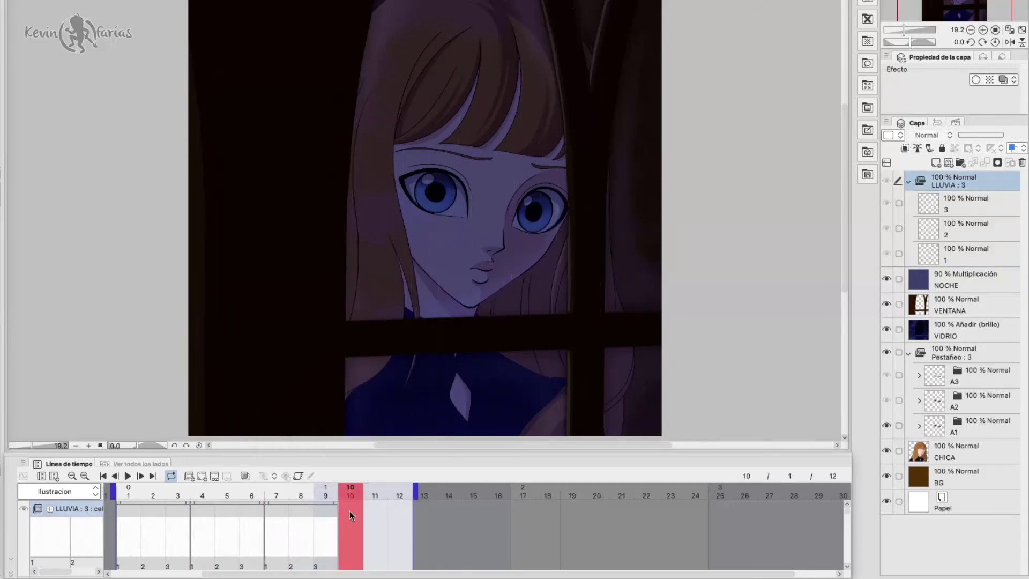
pyautogui.rightClick(349, 511)
pyautogui.click(448, 358)
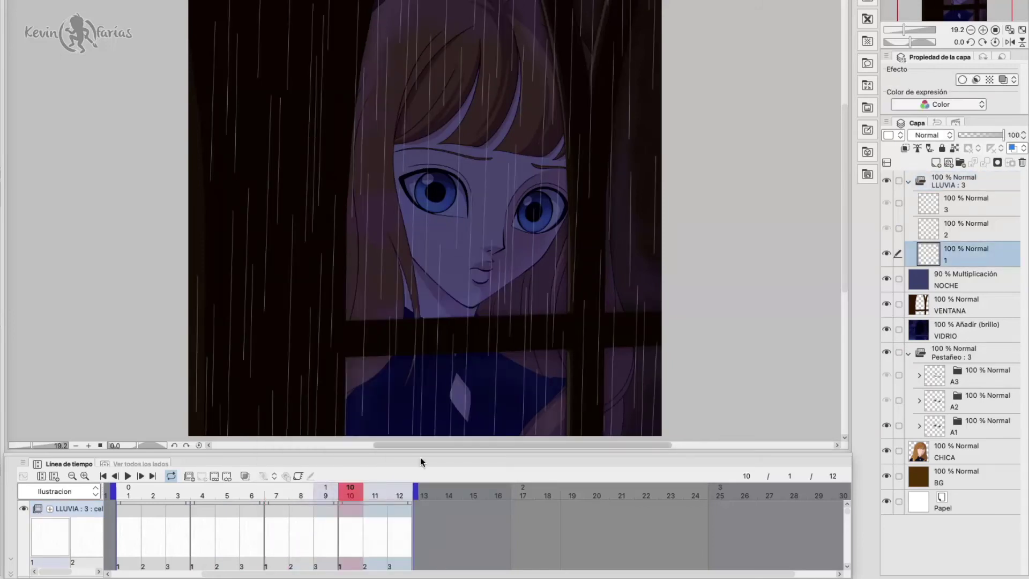
# - Step through and play the 12-frame rain loop
pyautogui.moveTo(368, 488); pyautogui.dragTo(120, 501)
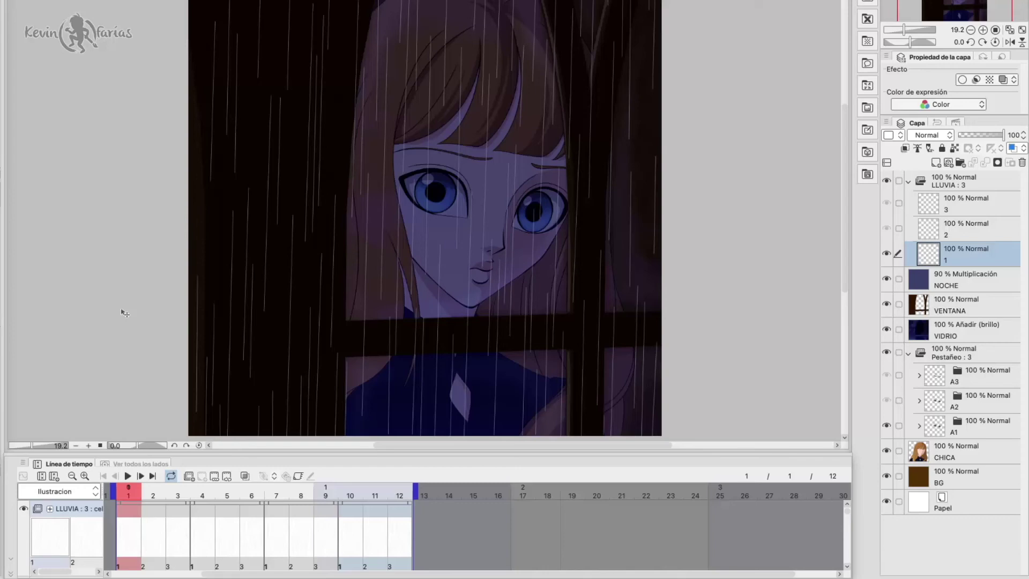
pyautogui.click(127, 477)
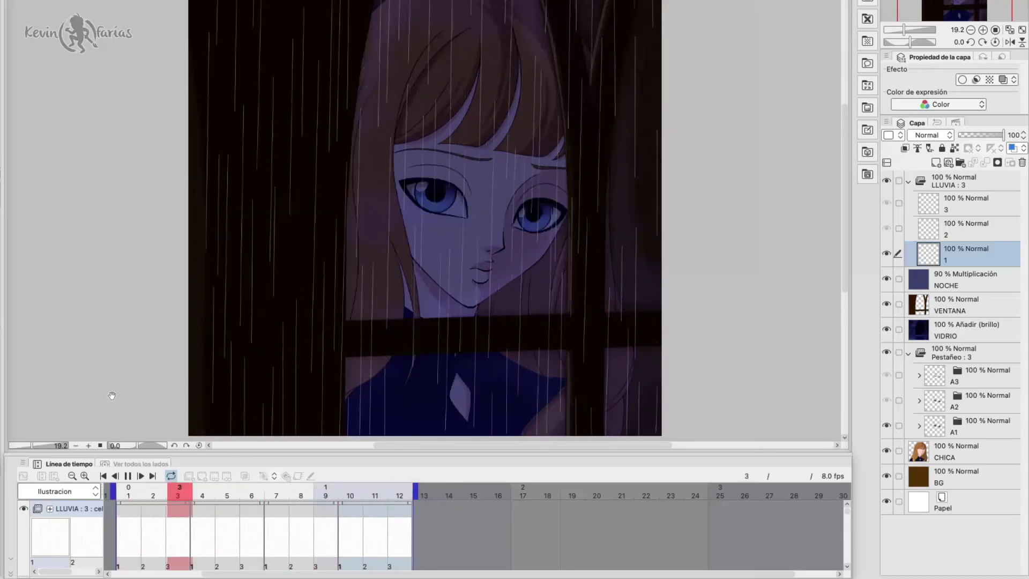
pyautogui.click(129, 492)
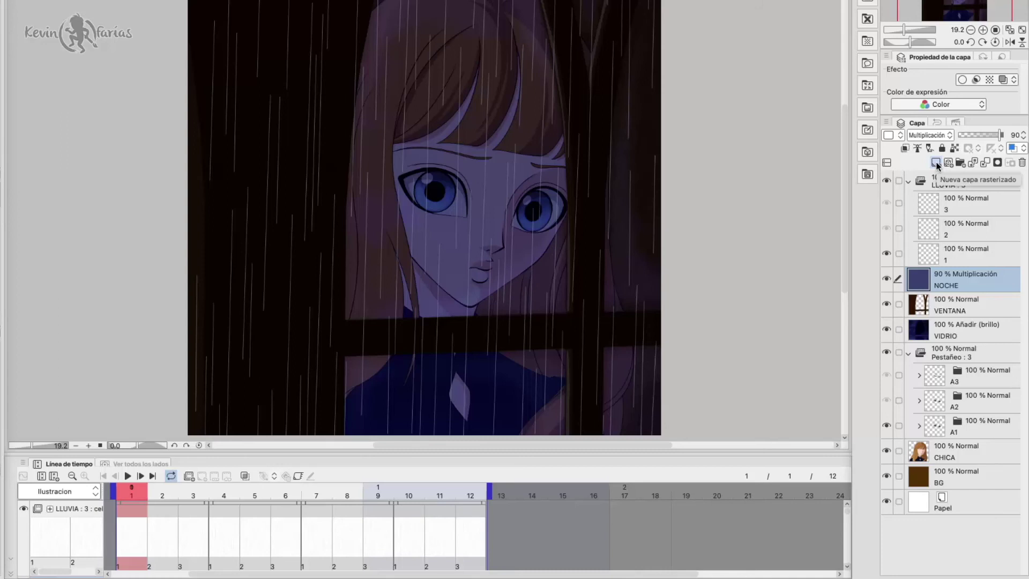
# - Add a BRILLOS INTERIORES layer below VIDRIO in Añadir (brillo) blend mode
pyautogui.click(935, 163)
pyautogui.moveTo(972, 281); pyautogui.dragTo(978, 358)
pyautogui.doubleClick(954, 360)
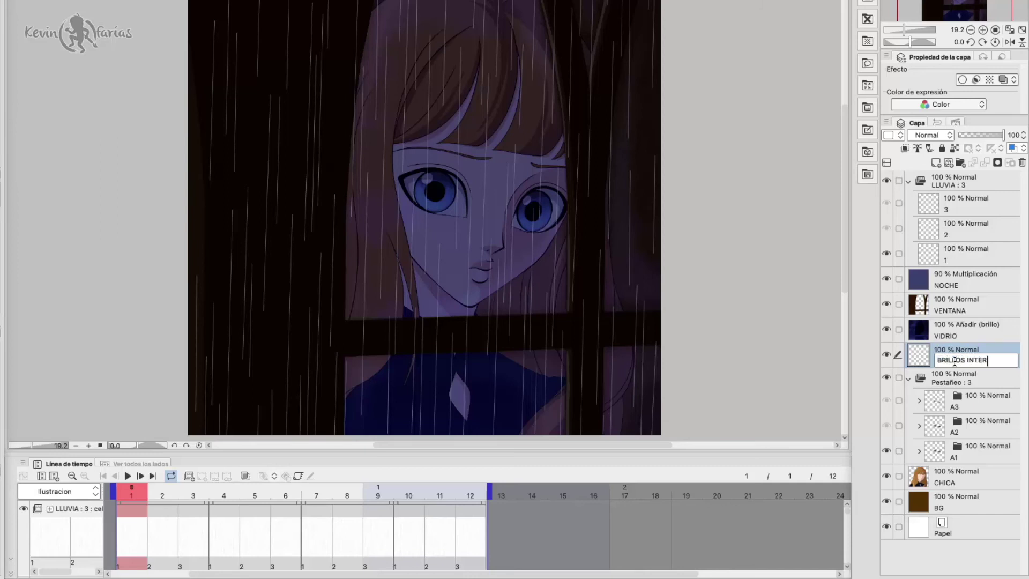
pyautogui.press('Return')
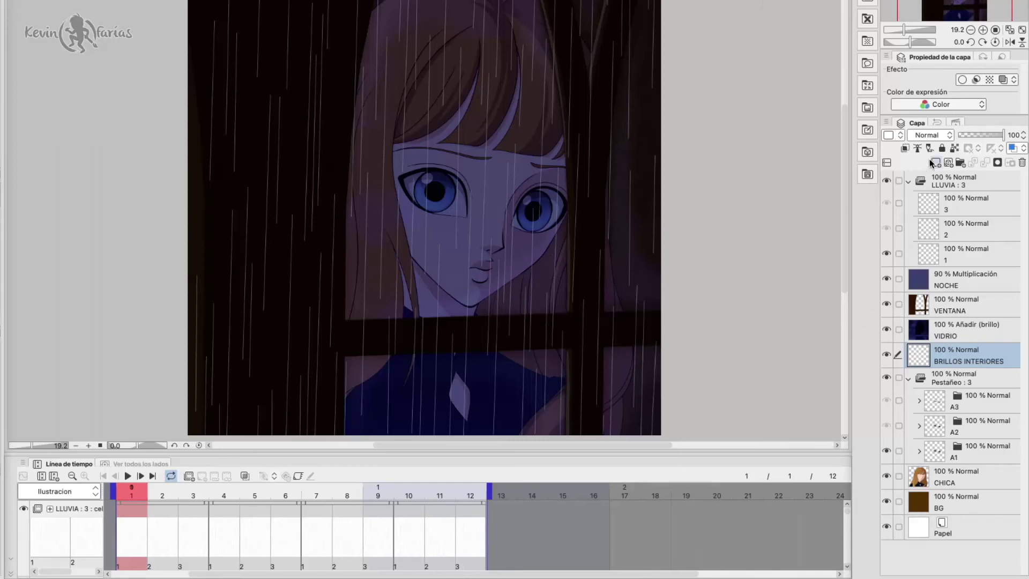
pyautogui.click(942, 140)
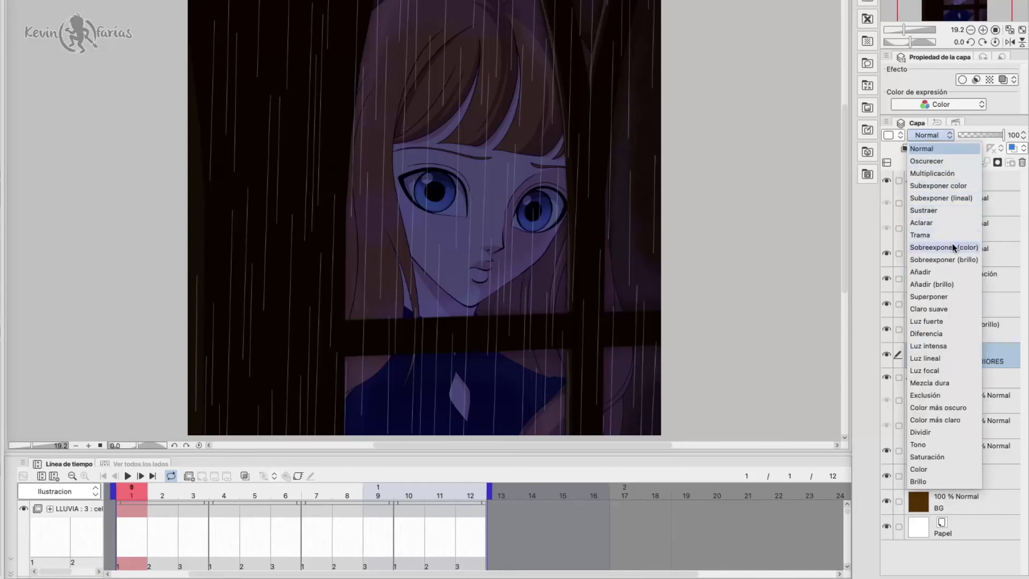
pyautogui.click(953, 284)
# - Airbrush soft glows across the hair, bangs and lower-left shirt
pyautogui.moveTo(375, 52)
pyautogui.mouseDown()
pyautogui.moveTo(400, 5)
pyautogui.moveTo(343, 200)
pyautogui.mouseUp()
pyautogui.moveTo(388, 142)
pyautogui.mouseDown()
pyautogui.moveTo(461, 24)
pyautogui.moveTo(396, 29)
pyautogui.mouseUp()
pyautogui.moveTo(373, 93)
pyautogui.mouseDown()
pyautogui.moveTo(379, 198)
pyautogui.moveTo(350, 359)
pyautogui.mouseUp()
pyautogui.moveTo(409, 110)
pyautogui.mouseDown()
pyautogui.moveTo(462, 31)
pyautogui.moveTo(419, 82)
pyautogui.mouseUp()
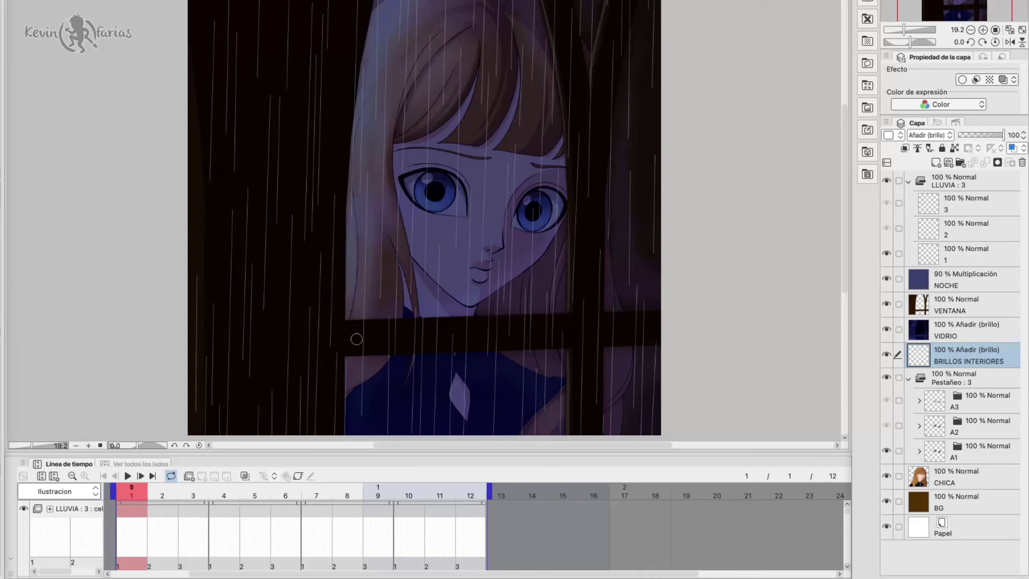
pyautogui.moveTo(376, 424)
pyautogui.mouseDown()
pyautogui.moveTo(361, 386)
pyautogui.moveTo(417, 386)
pyautogui.mouseUp()
pyautogui.moveTo(472, 107); pyautogui.dragTo(516, 146)
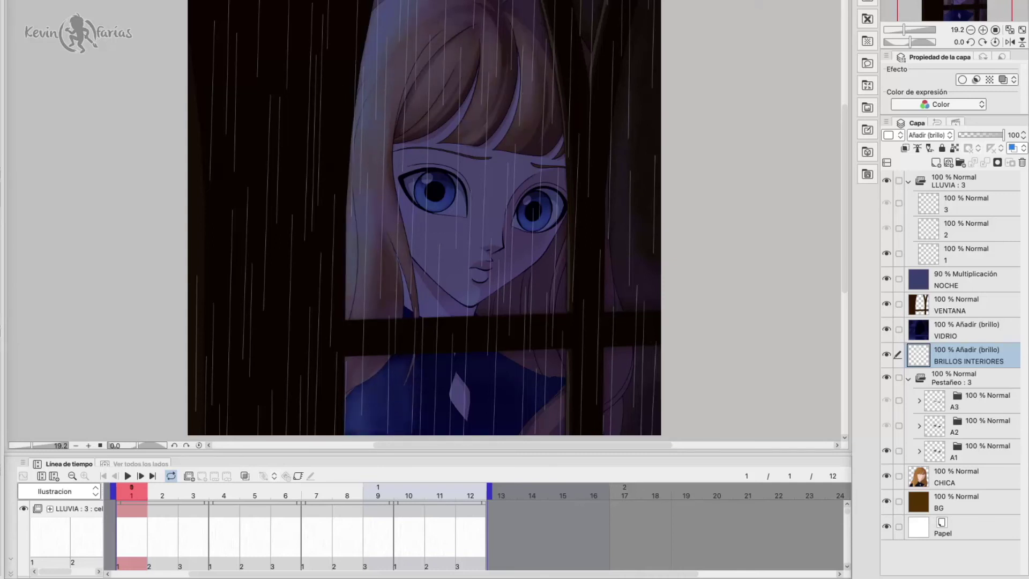
pyautogui.moveTo(630, 88)
pyautogui.mouseDown()
pyautogui.moveTo(632, 413)
pyautogui.moveTo(660, 431)
pyautogui.moveTo(637, 414)
pyautogui.moveTo(616, 255)
pyautogui.mouseUp()
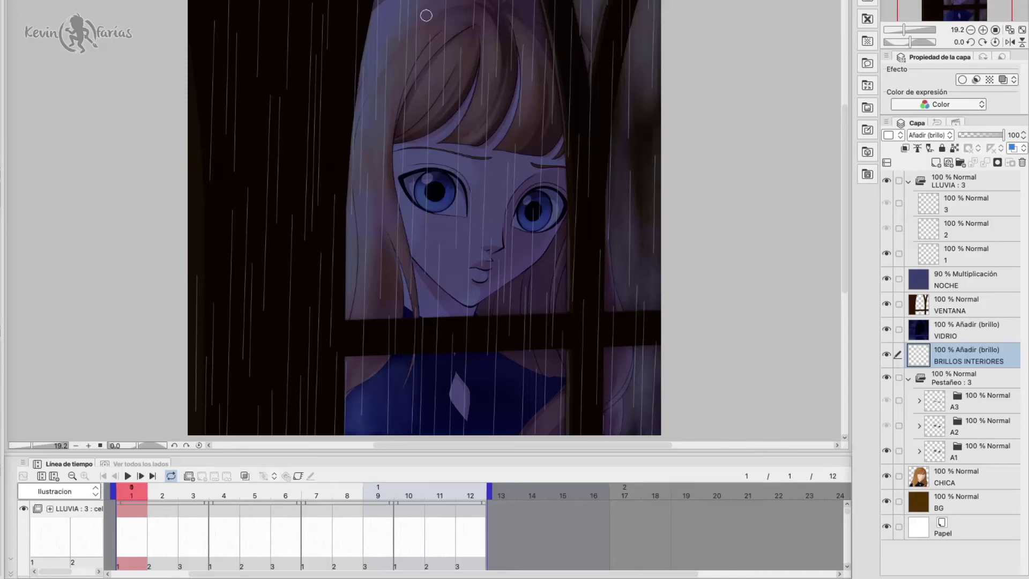
pyautogui.moveTo(391, 95); pyautogui.dragTo(481, 3)
pyautogui.moveTo(409, 118); pyautogui.dragTo(461, 7)
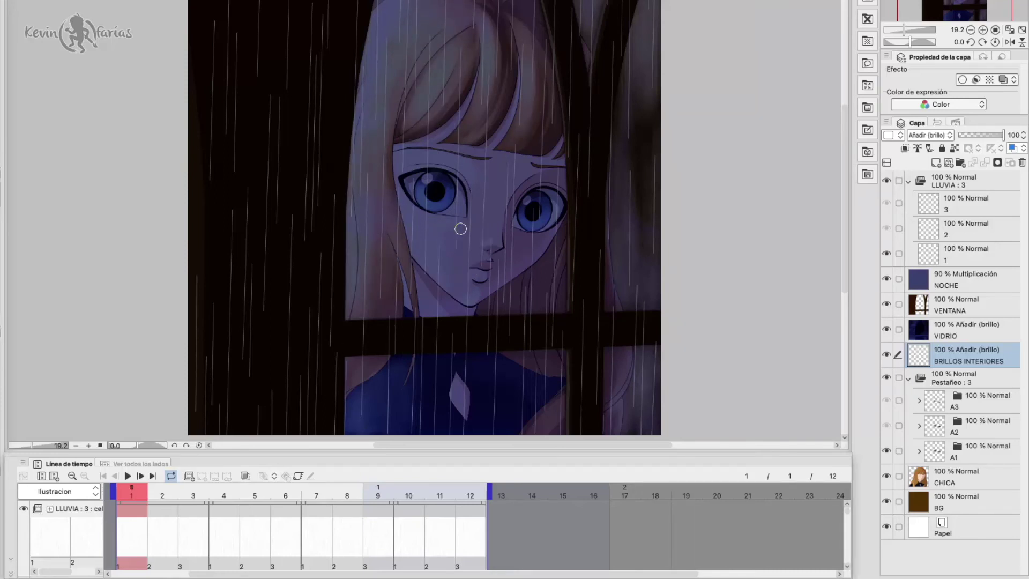
# - Add a new layer above VENTANA set to Añadir (brillo)
pyautogui.click(956, 305)
pyautogui.click(936, 162)
pyautogui.click(930, 135)
# - Name the new layer 'Brillos Ventana' and paint a faint highlight on the window frame
pyautogui.click(936, 283)
pyautogui.doubleClick(949, 310)
pyautogui.write('Brillos Ventana')
pyautogui.press('Return')
pyautogui.moveTo(555, 60); pyautogui.dragTo(542, 18)
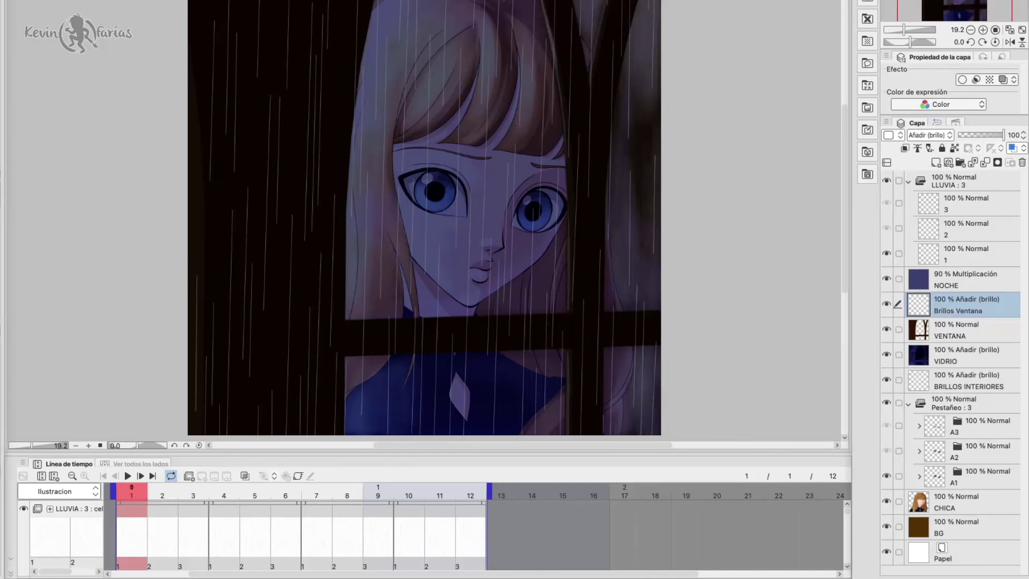
# - Play the animation preview and return to frame 1
pyautogui.click(959, 381)
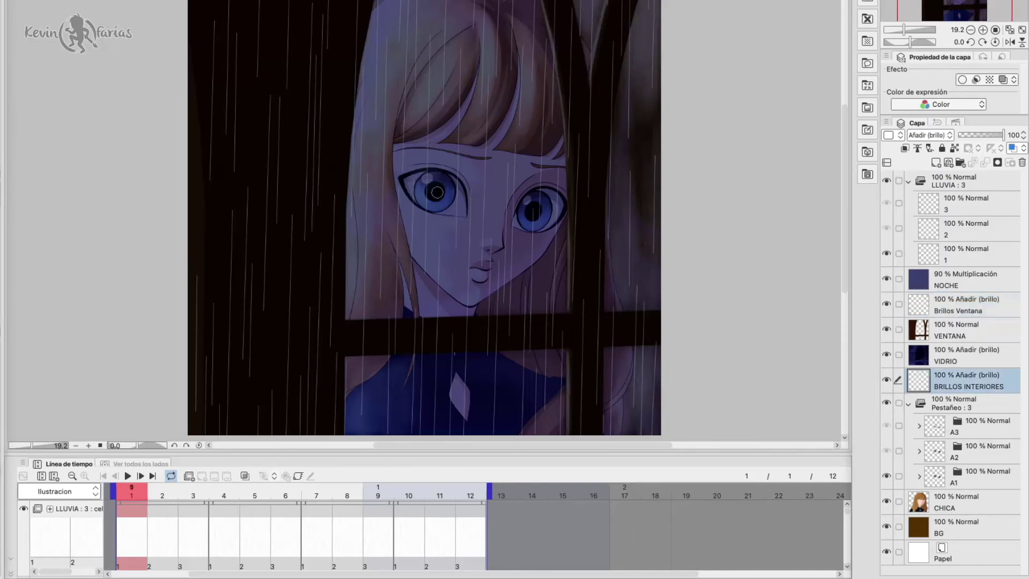
pyautogui.click(128, 475)
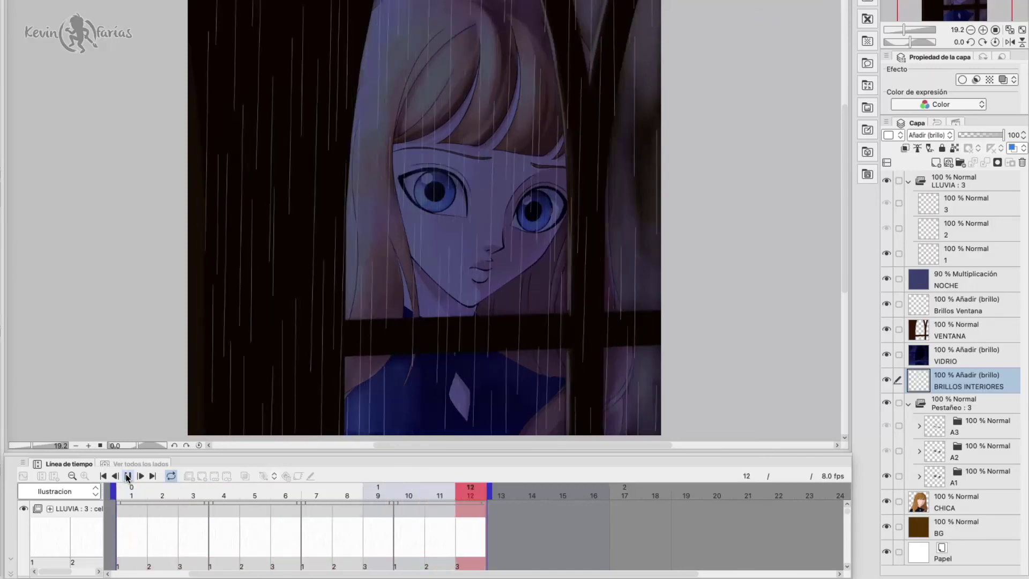
pyautogui.click(127, 475)
pyautogui.click(131, 491)
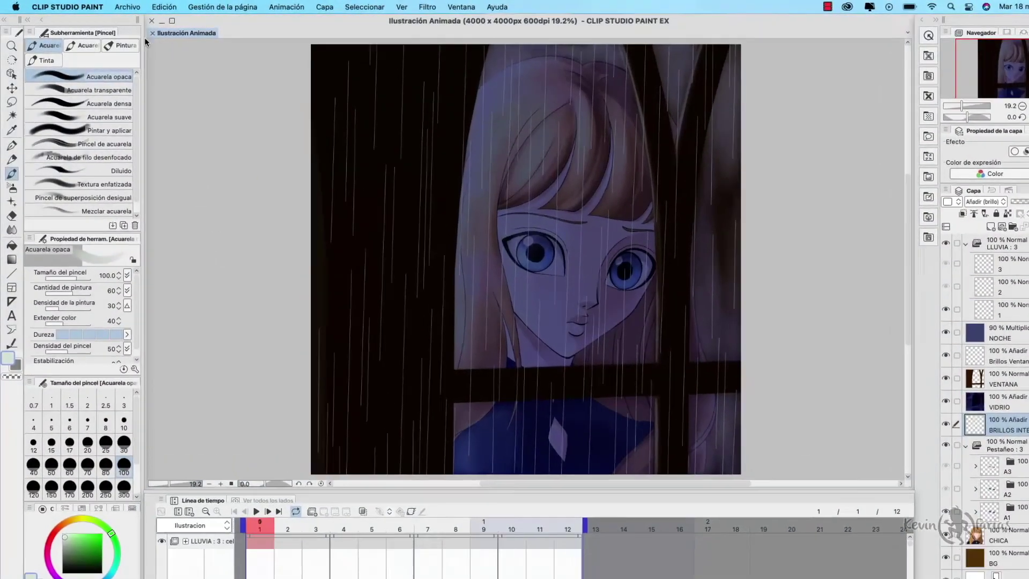
# - Start an animated GIF export saved into the FINAL folder
pyautogui.click(122, 6)
pyautogui.moveTo(184, 169)
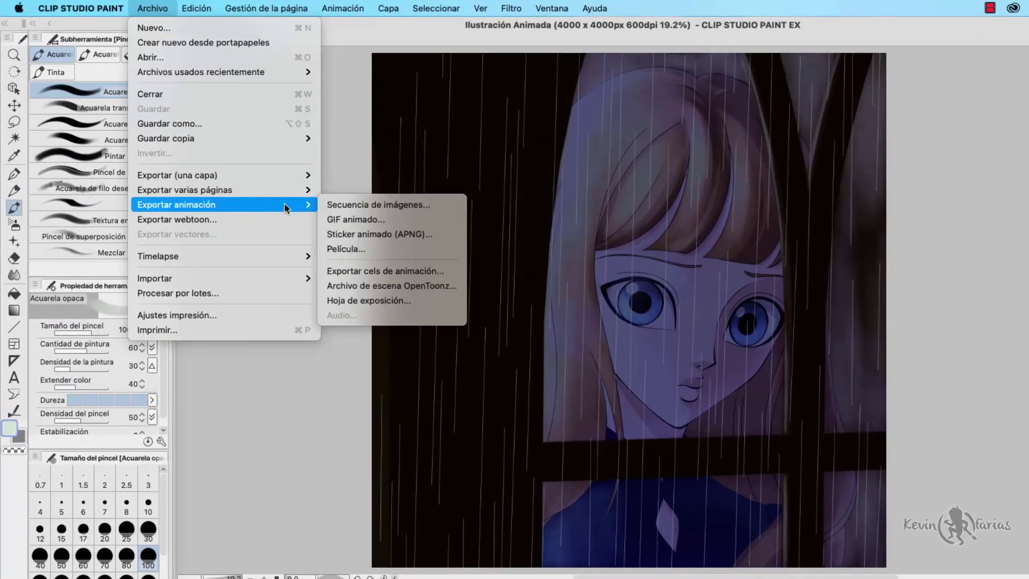
pyautogui.click(426, 220)
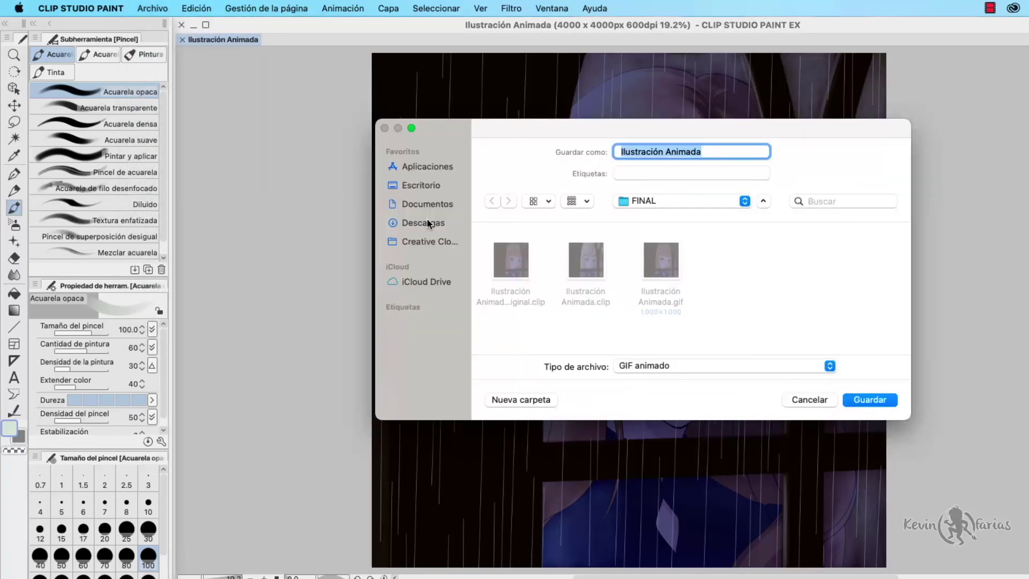
pyautogui.click(871, 400)
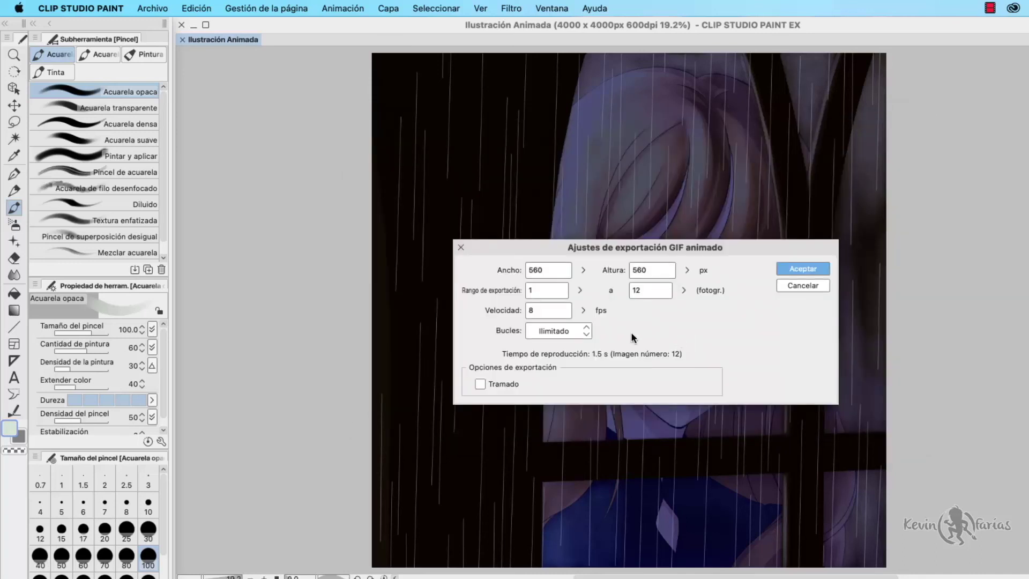
# - Export frames 1–12 as a 1000×1000 looping GIF at 8 fps
pyautogui.click(583, 311)
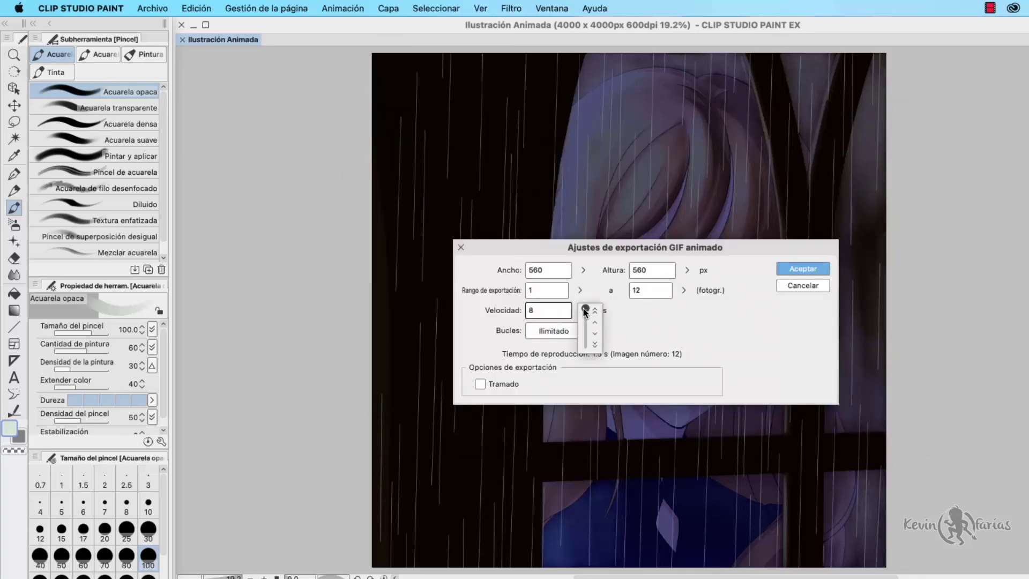
pyautogui.click(558, 310)
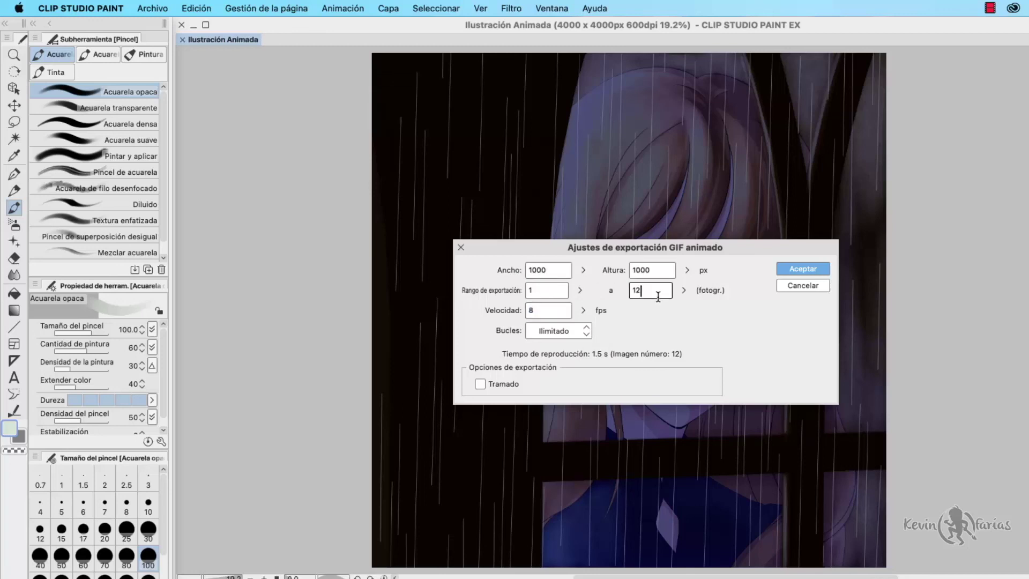
pyautogui.click(817, 270)
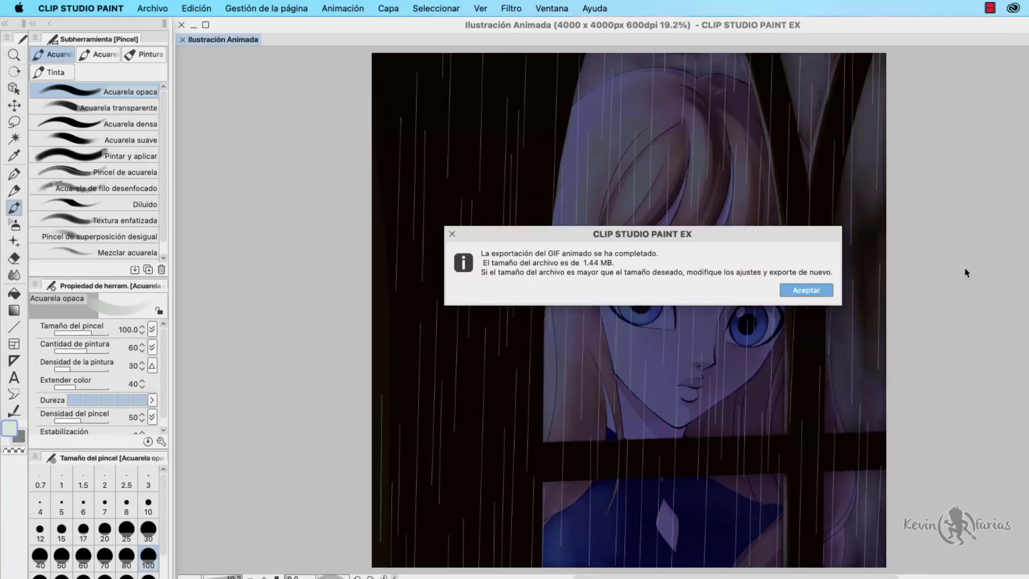
pyautogui.click(807, 290)
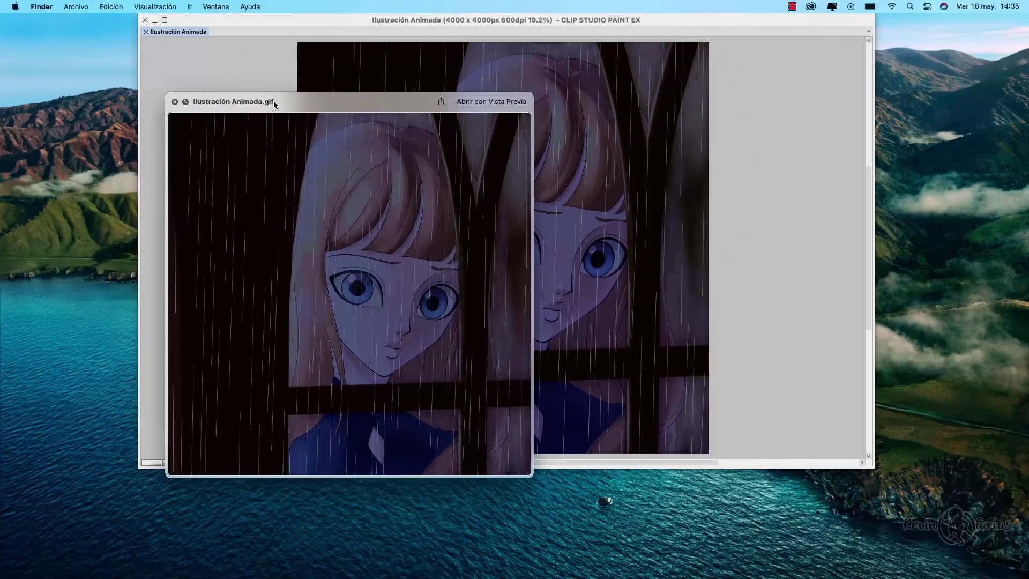
# - Move the Quick Look preview of Ilustración Animada.gif to inspect the playing rainy-window animation
pyautogui.moveTo(274, 101); pyautogui.dragTo(427, 62)
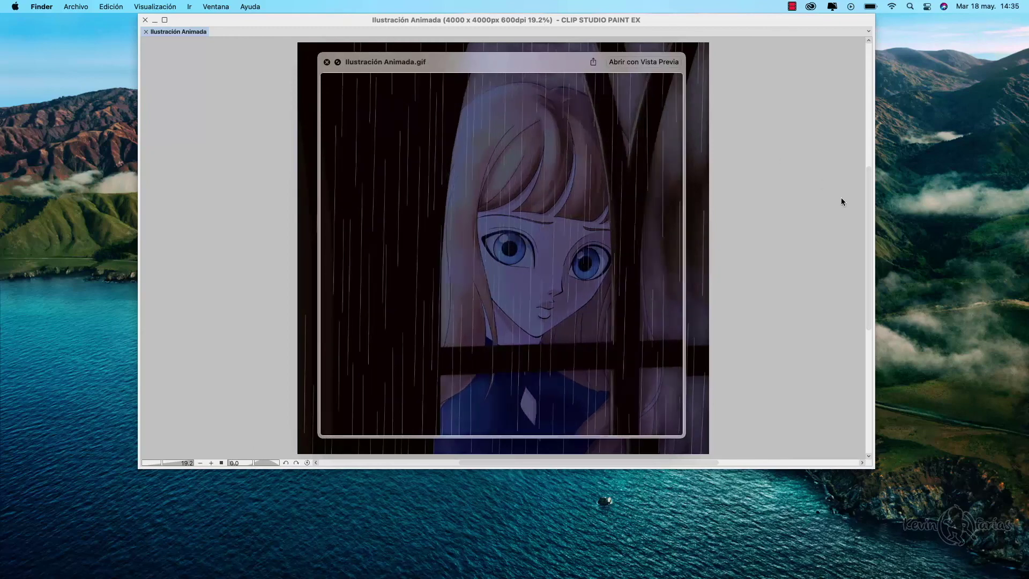